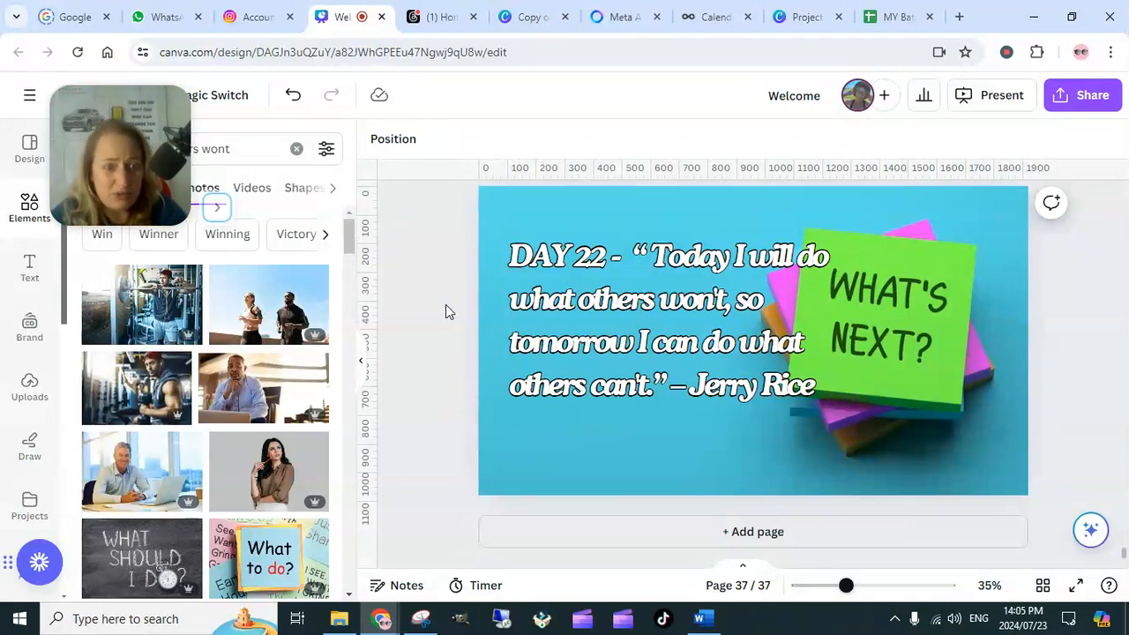
Step: View the Threads home feed and Instagram's password and security settings, and return to the Canva presentation
left_click(446, 25)
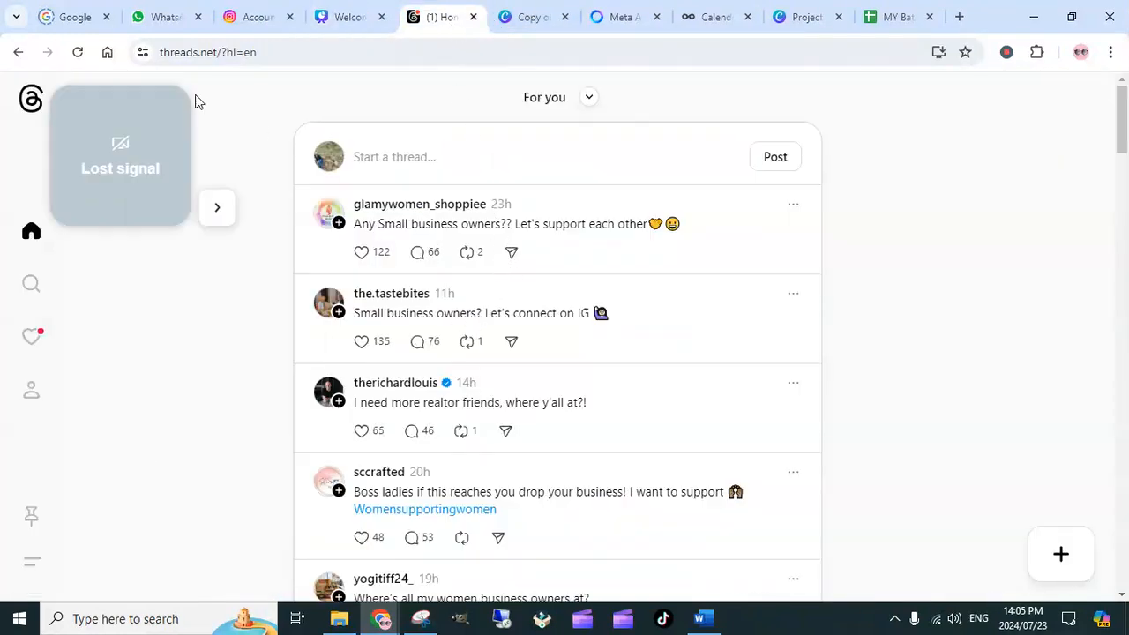
left_click_drag(139, 168, 184, 403)
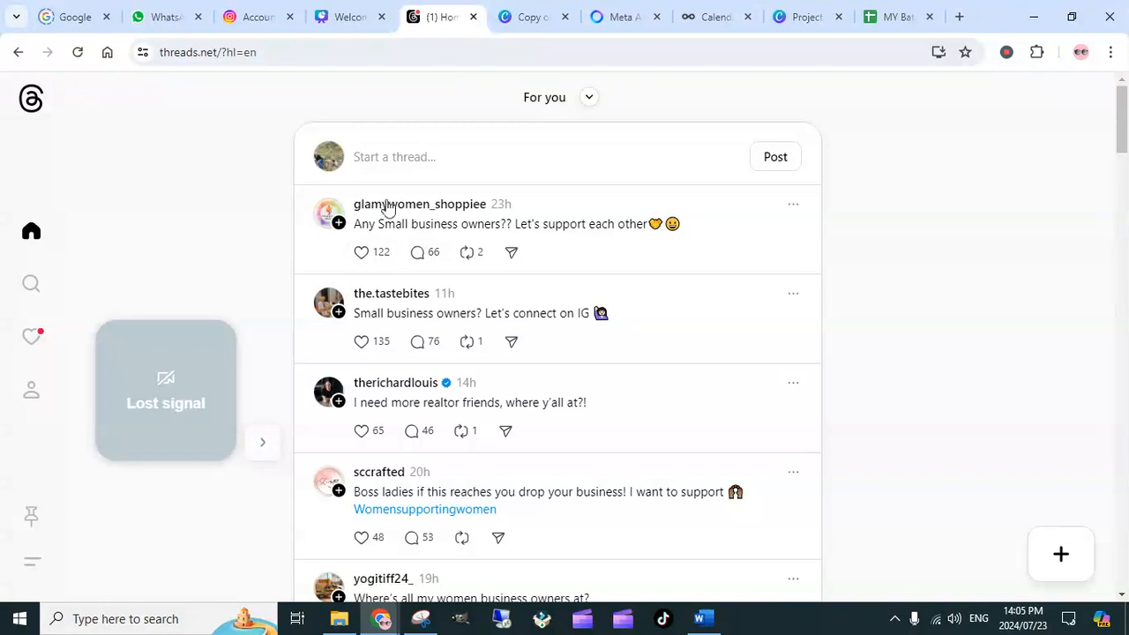
left_click_drag(168, 383, 148, 143)
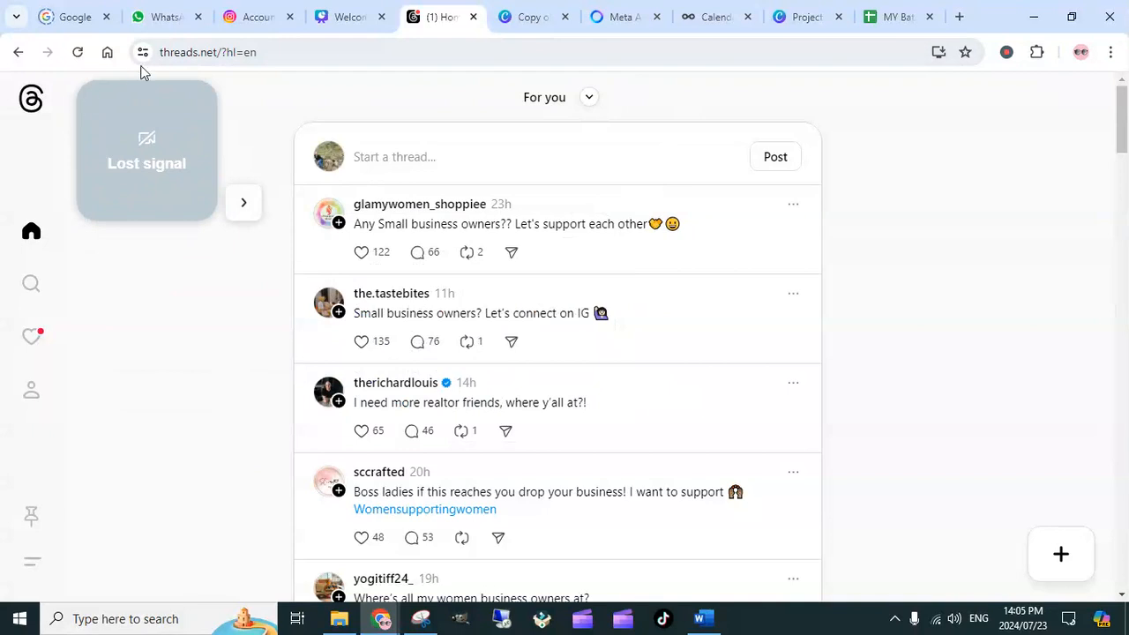
left_click(251, 19)
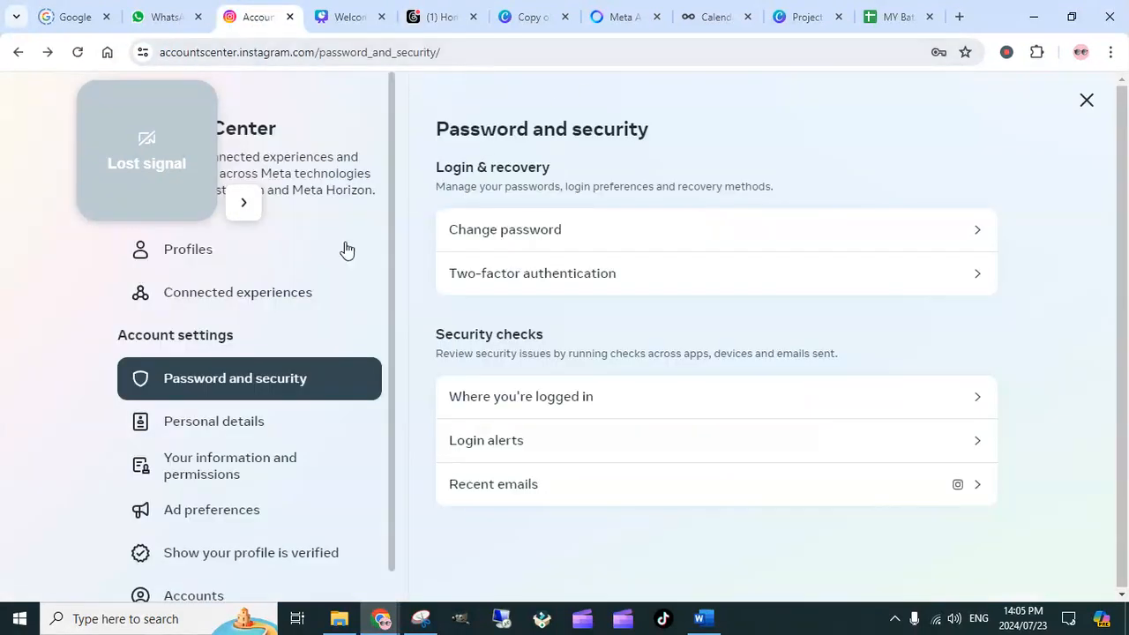
left_click(439, 17)
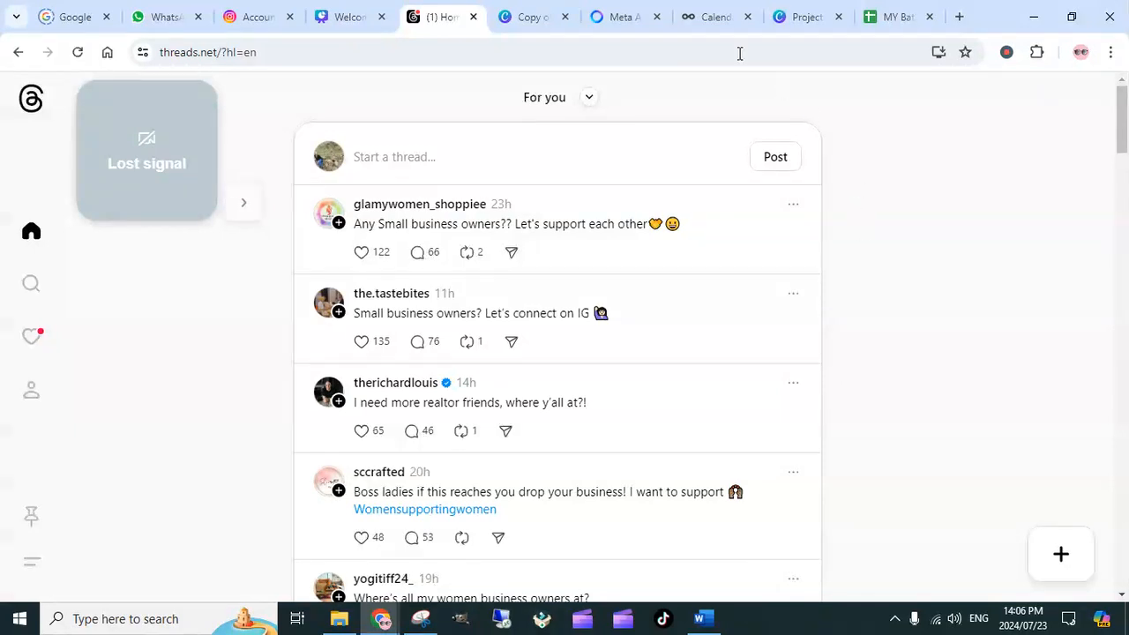
left_click(346, 20)
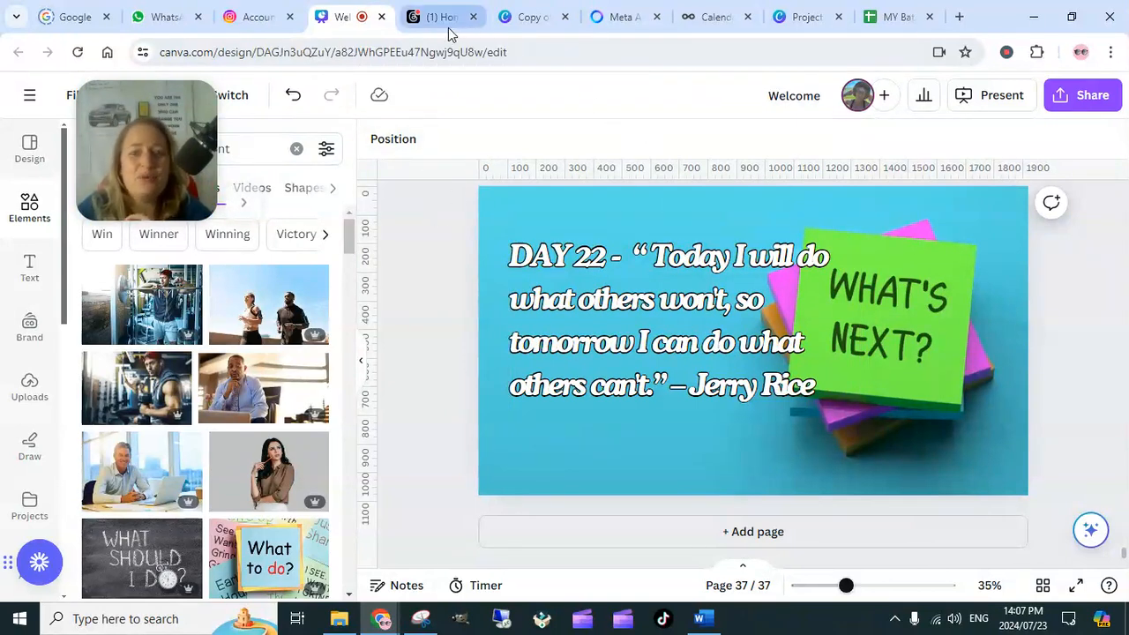
Step: Switch to the Meta AI conversation containing the weekly threads table and clear the floating camera bubble off its sidebar
mouse_move(448, 33)
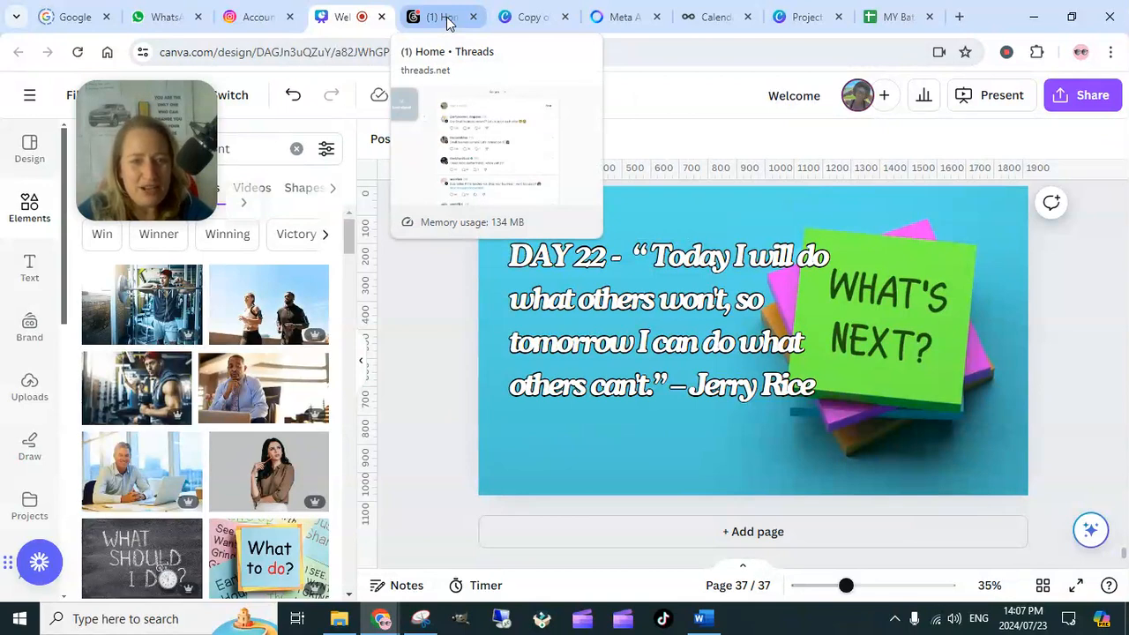
mouse_move(701, 622)
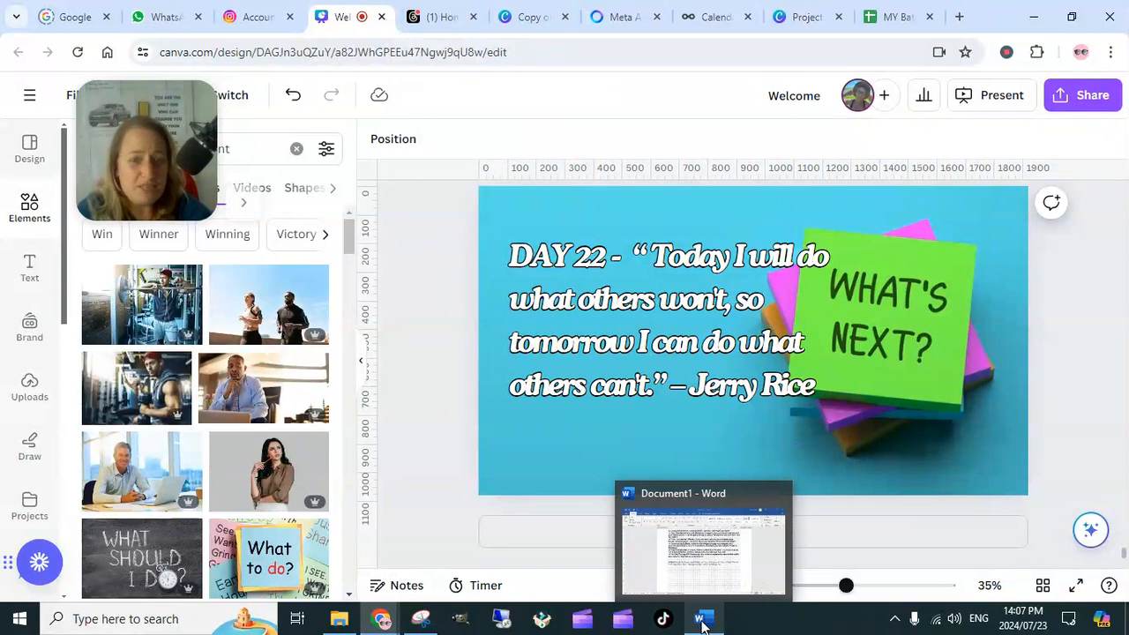
left_click(623, 19)
left_click_drag(194, 144, 157, 424)
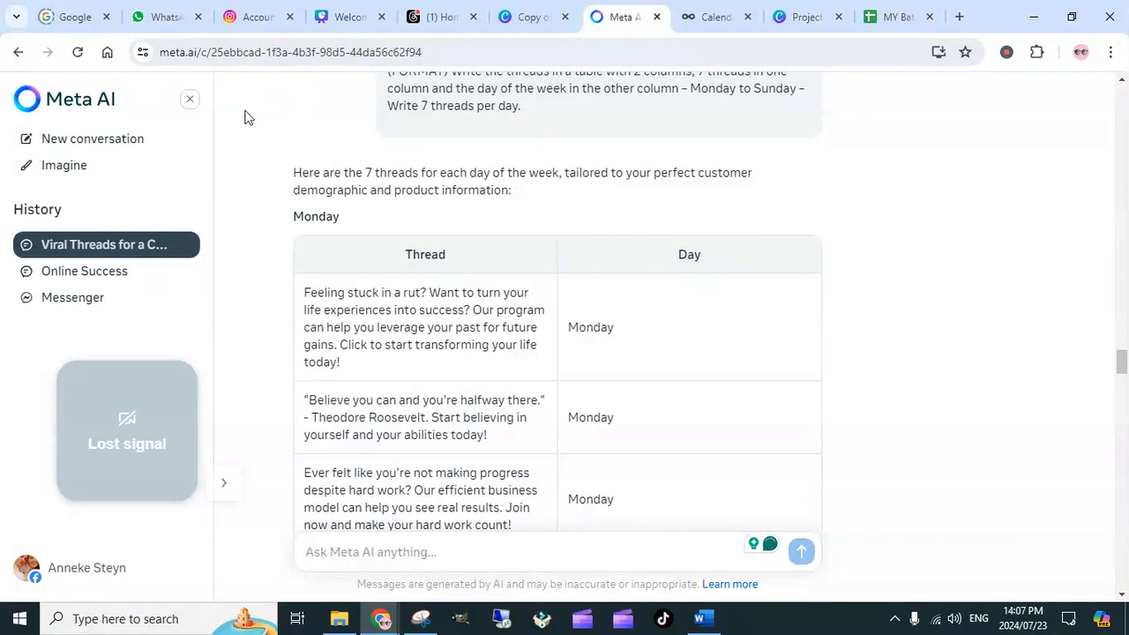
left_click_drag(136, 405, 1003, 207)
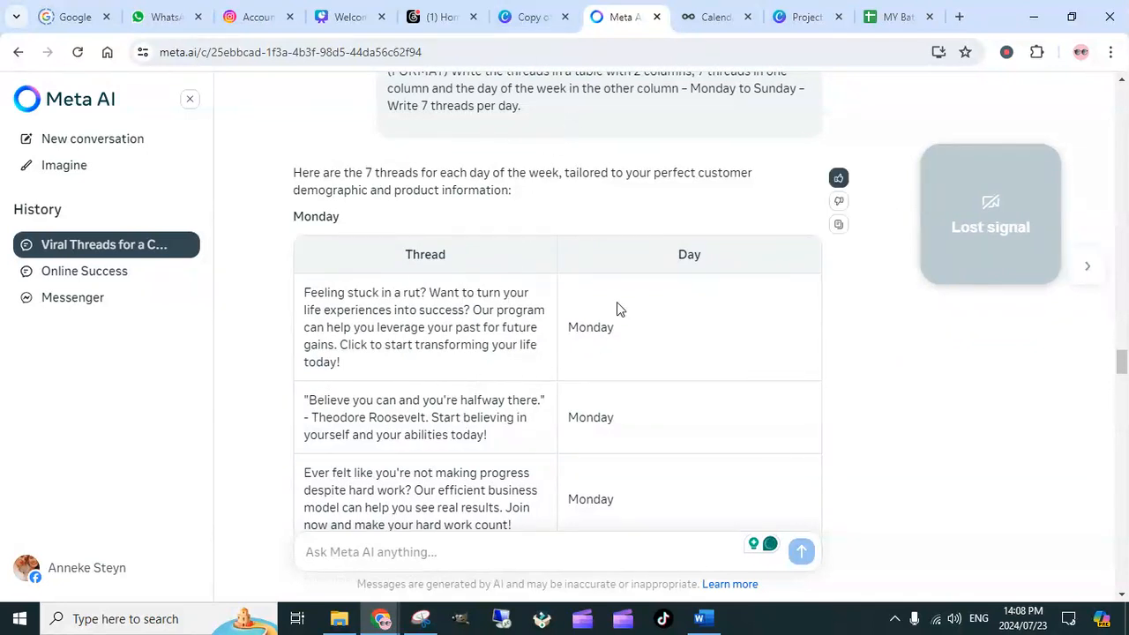
Step: Switch to the Word prompt document and read its role, task, examples and content-for-the-week sections from the beginning
left_click(700, 622)
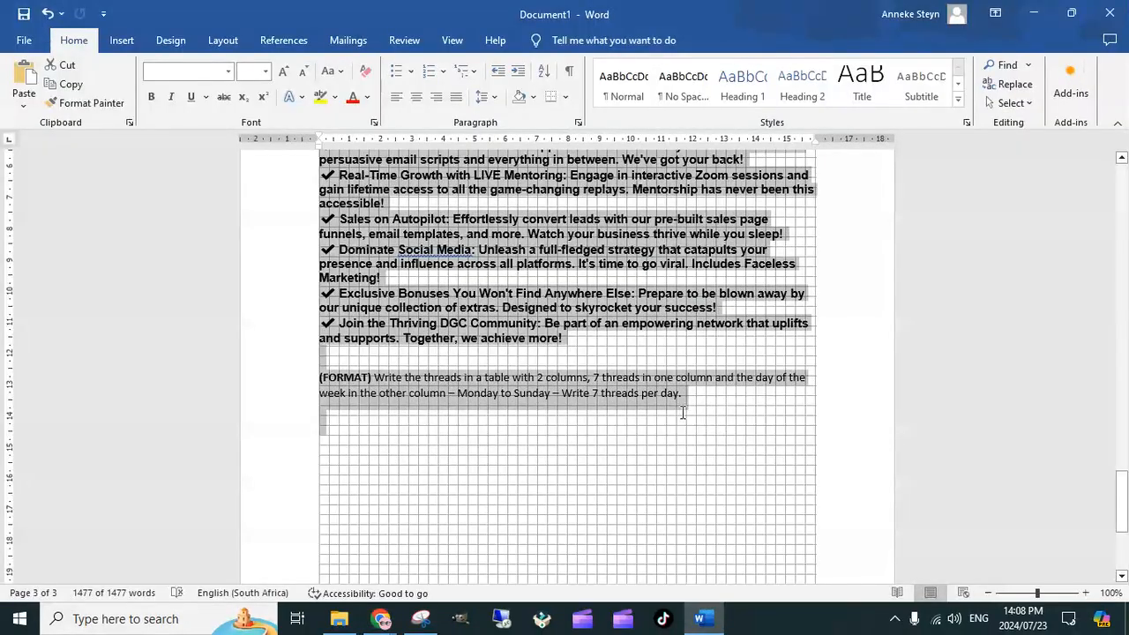
scroll(715, 421, "up", 15)
scroll(672, 406, "up", 20)
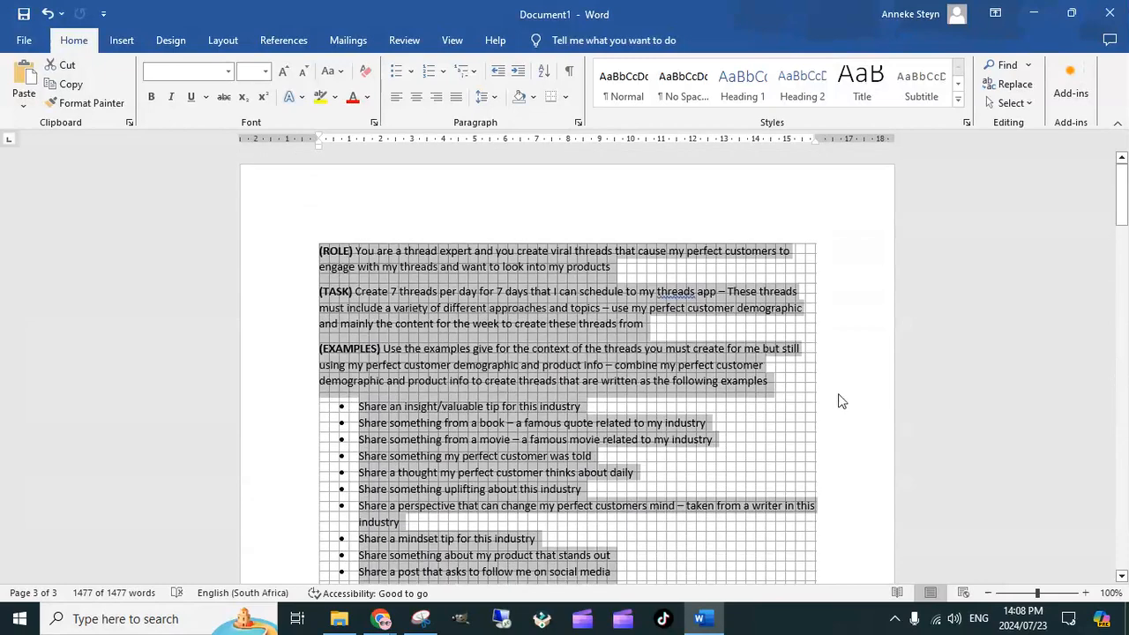
left_click(677, 335)
scroll(511, 365, "down", 2)
scroll(510, 362, "up", 1)
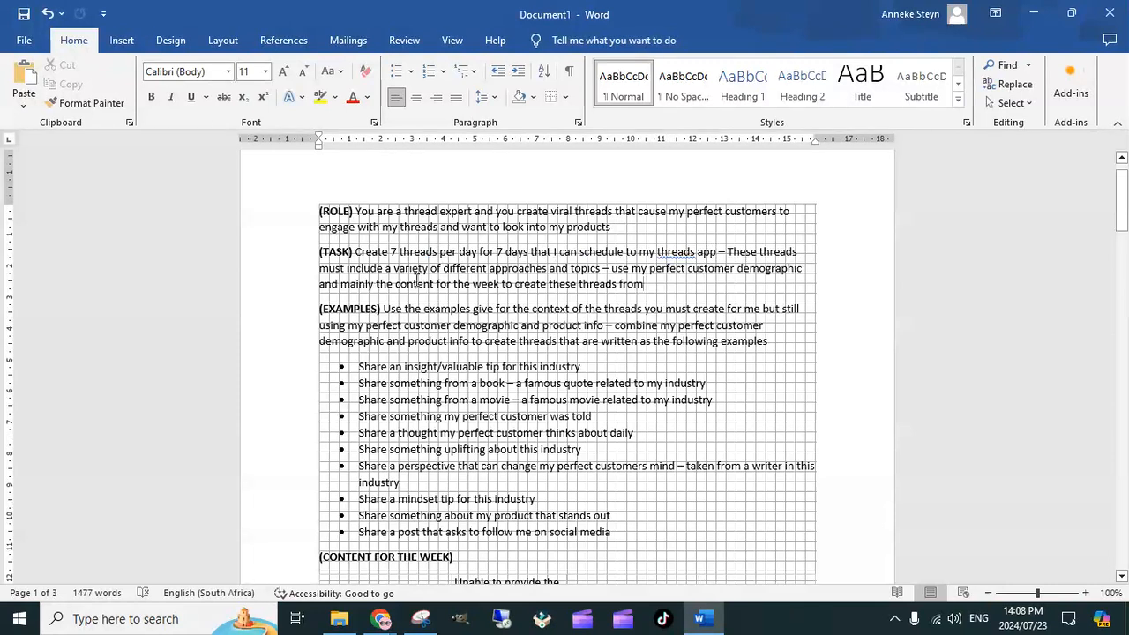
left_click(660, 282)
scroll(625, 304, "down", 3)
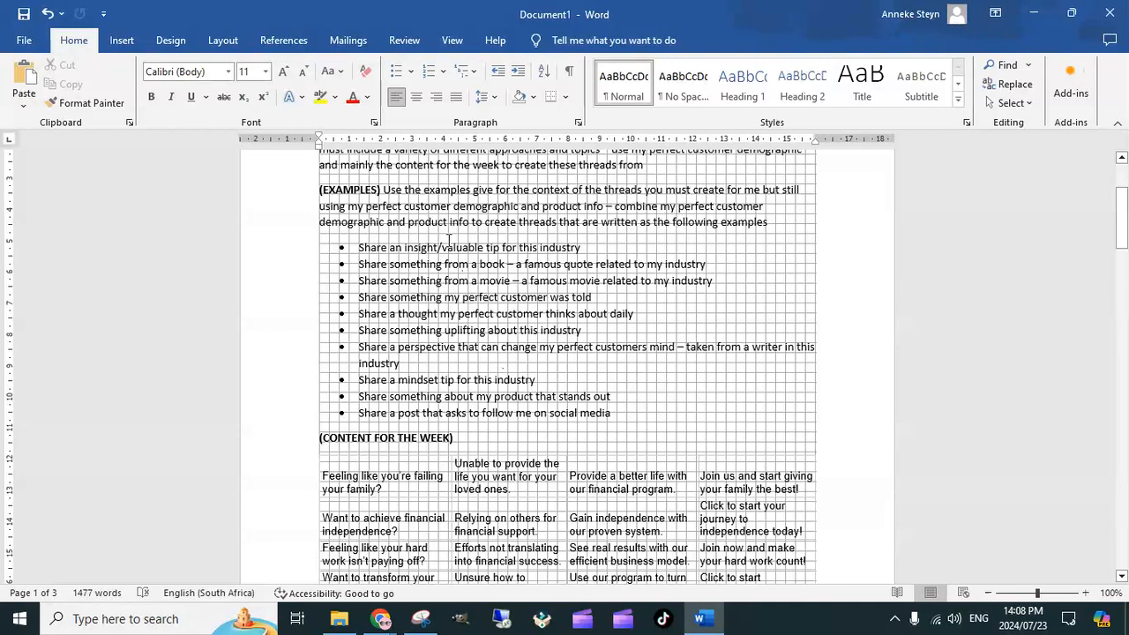
scroll(510, 388, "down", 4)
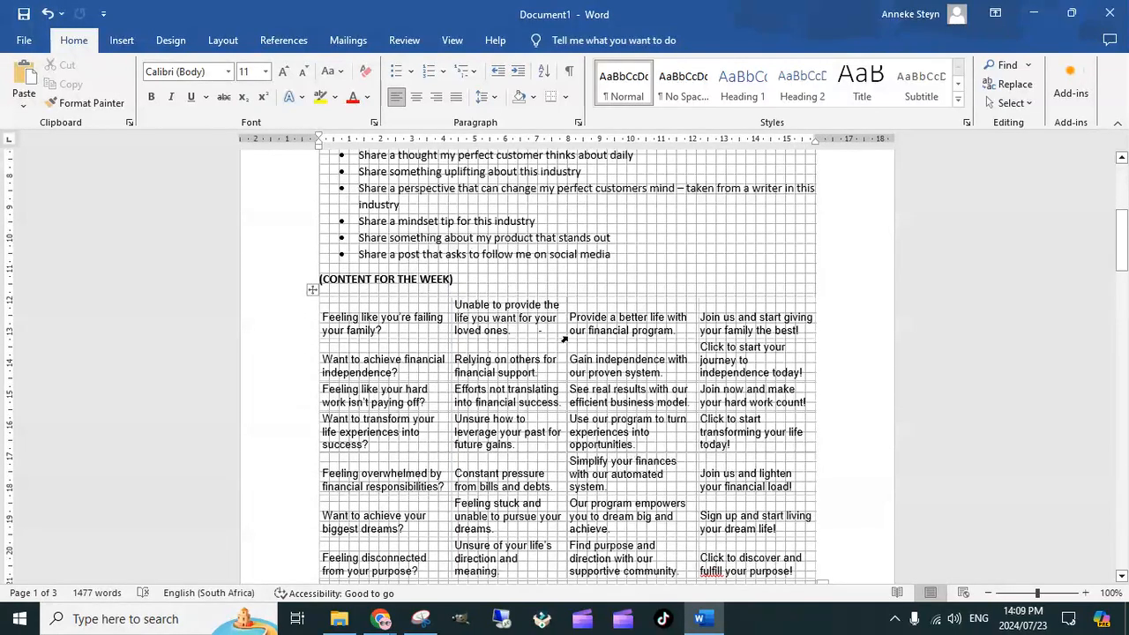
scroll(569, 389, "down", 2)
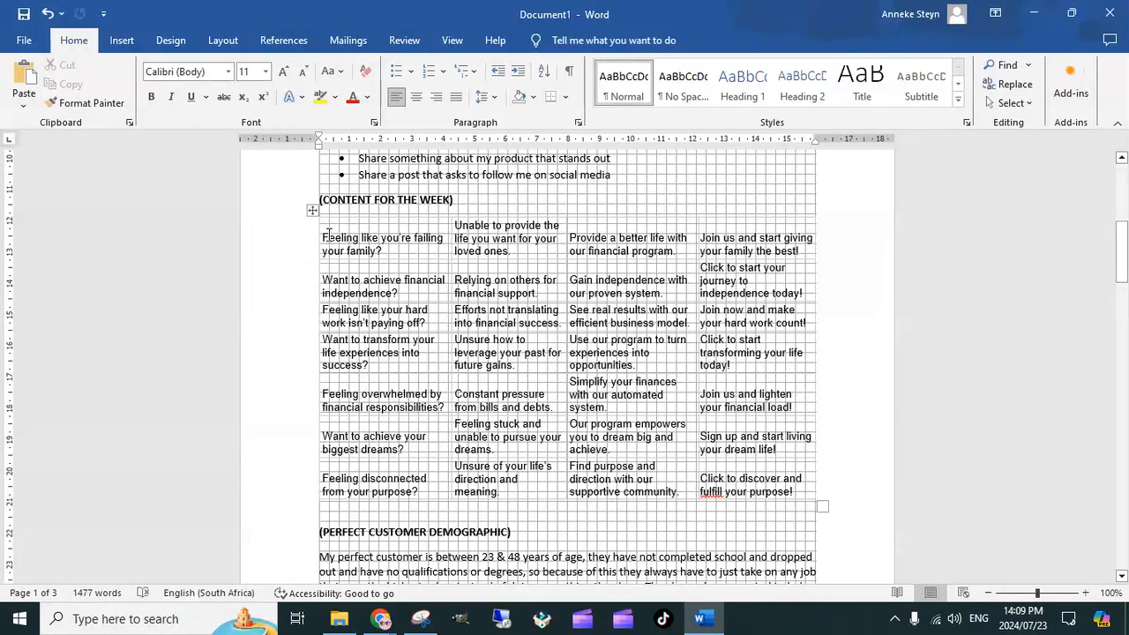
Step: Switch to the MY Batch Content Calendar Week 2 spreadsheet to view the copied rows 22 to 28 on the 150 Content sheet
left_click(381, 618)
left_click(222, 578)
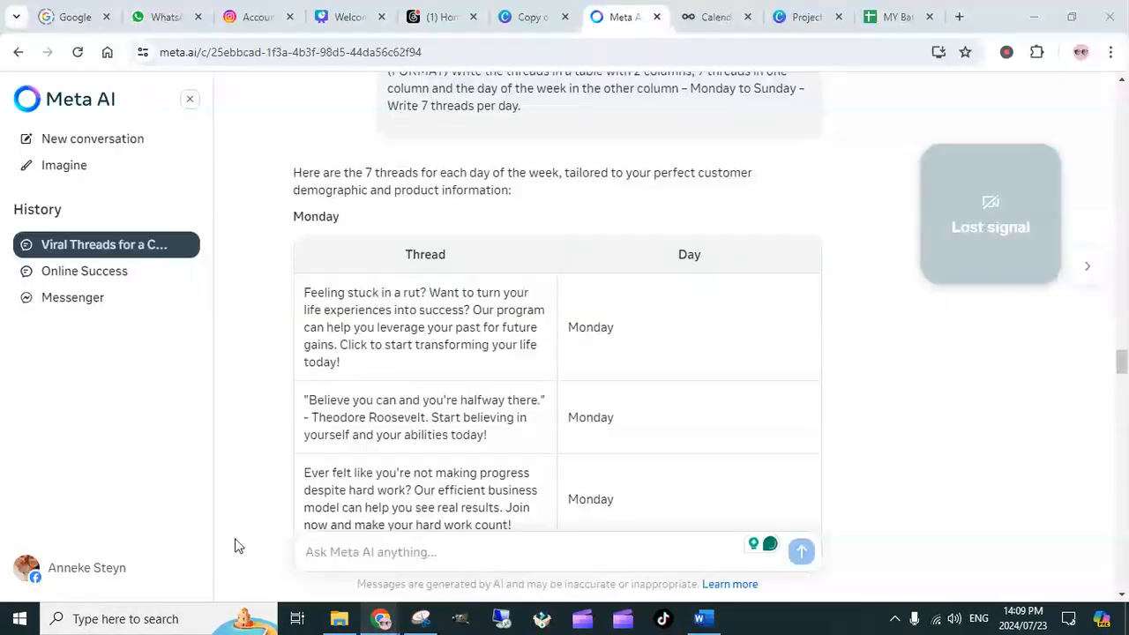
left_click(897, 19)
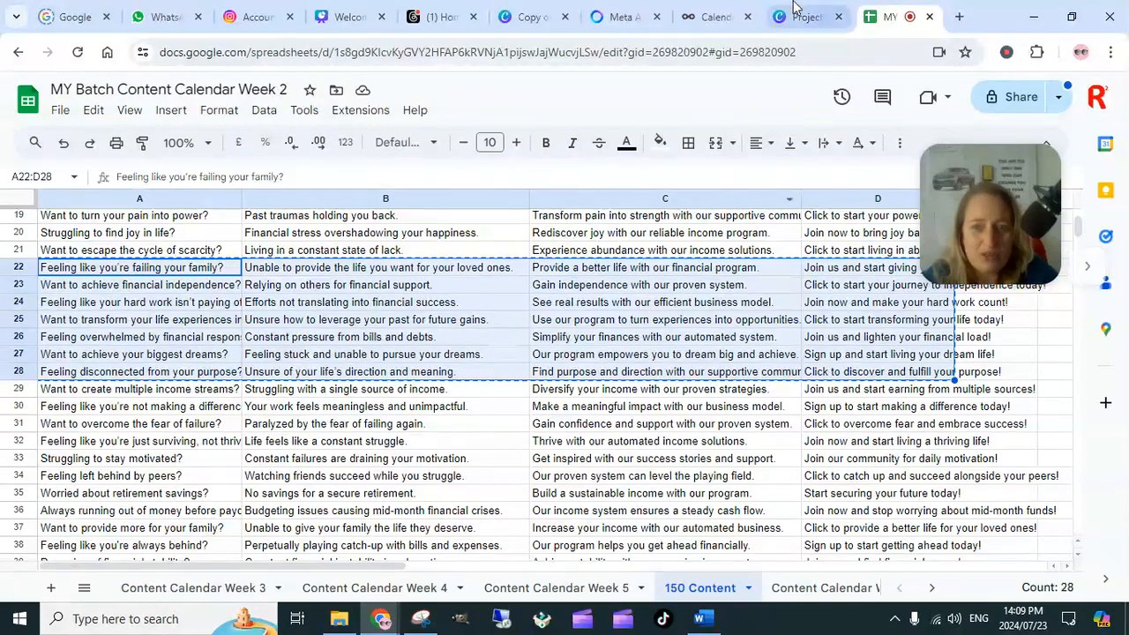
Step: Return to the Word prompt and read the perfect customer demographic, business info and format sections through to the end
left_click(703, 625)
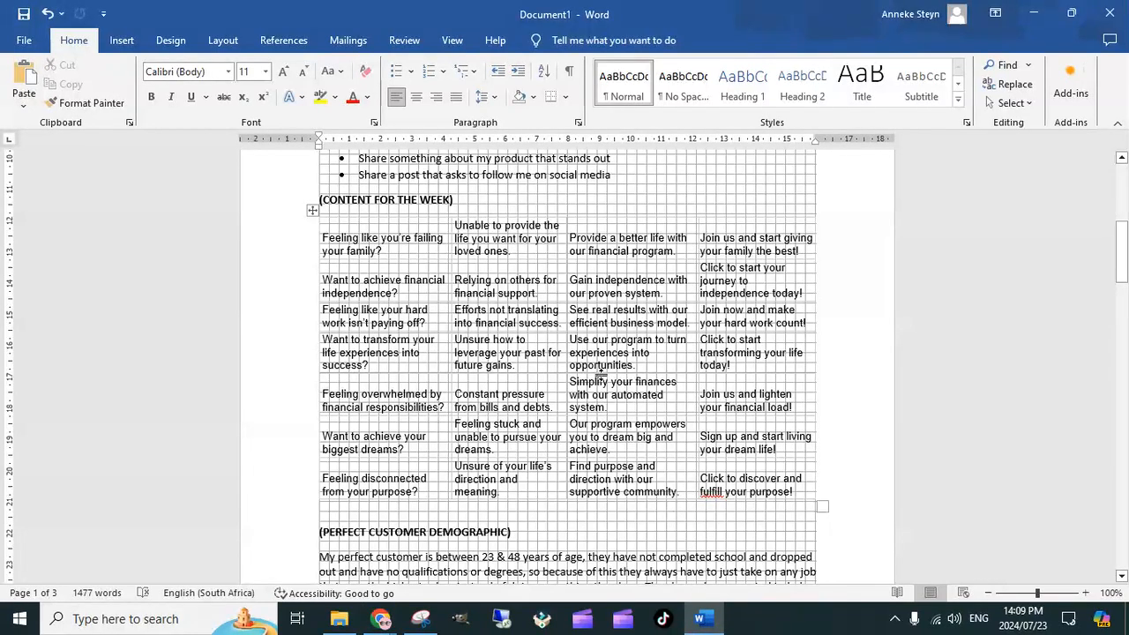
scroll(607, 427, "down", 5)
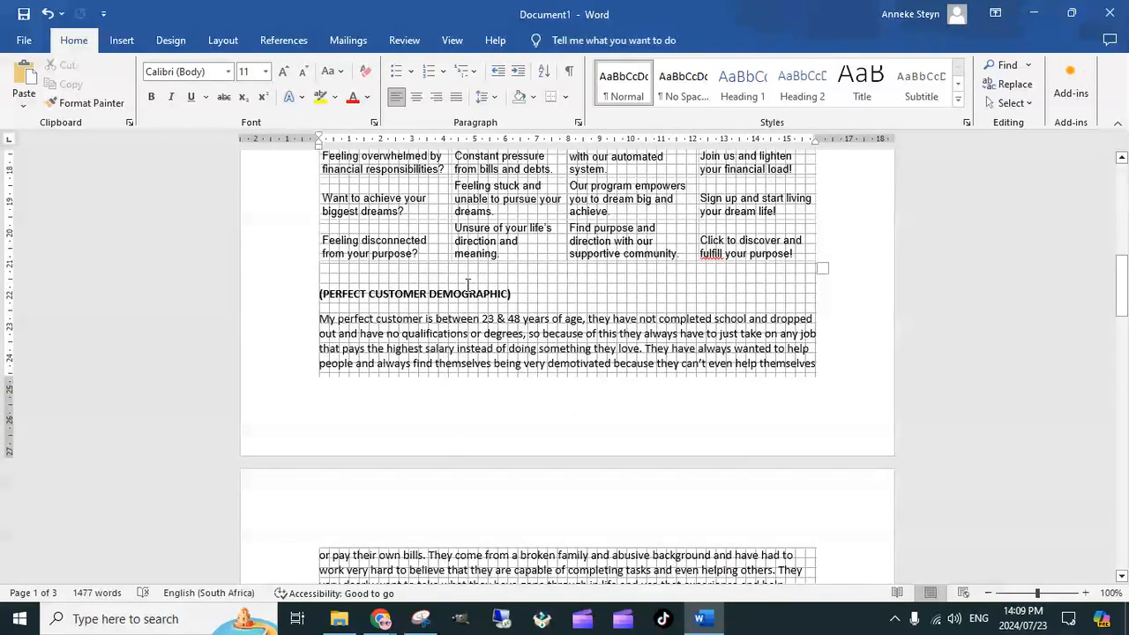
scroll(436, 247, "down", 2)
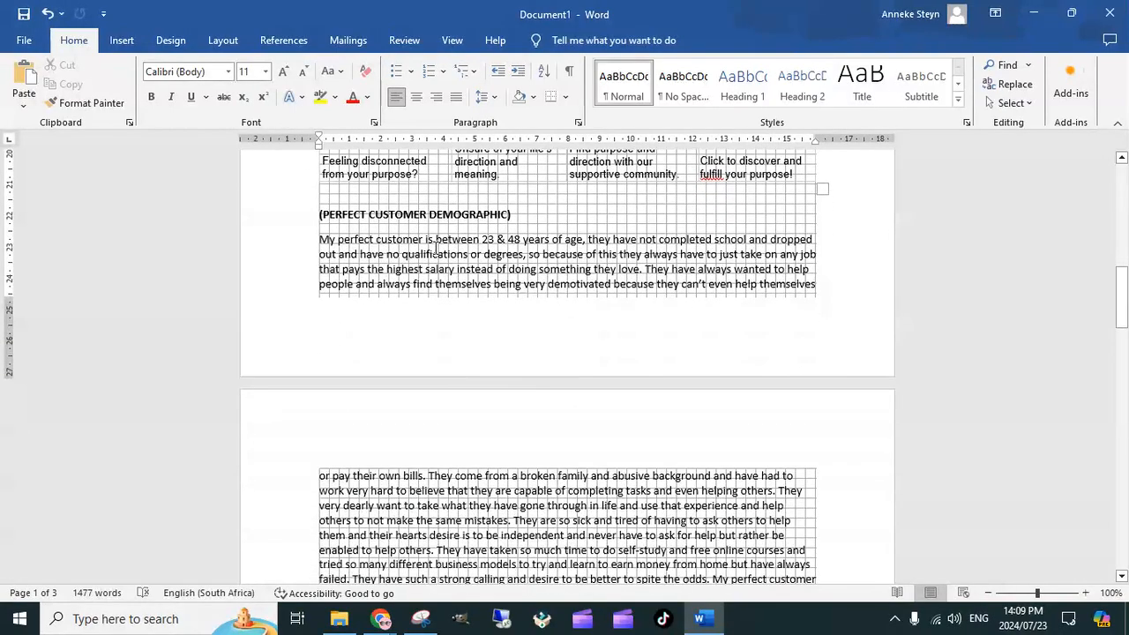
scroll(628, 455, "down", 12)
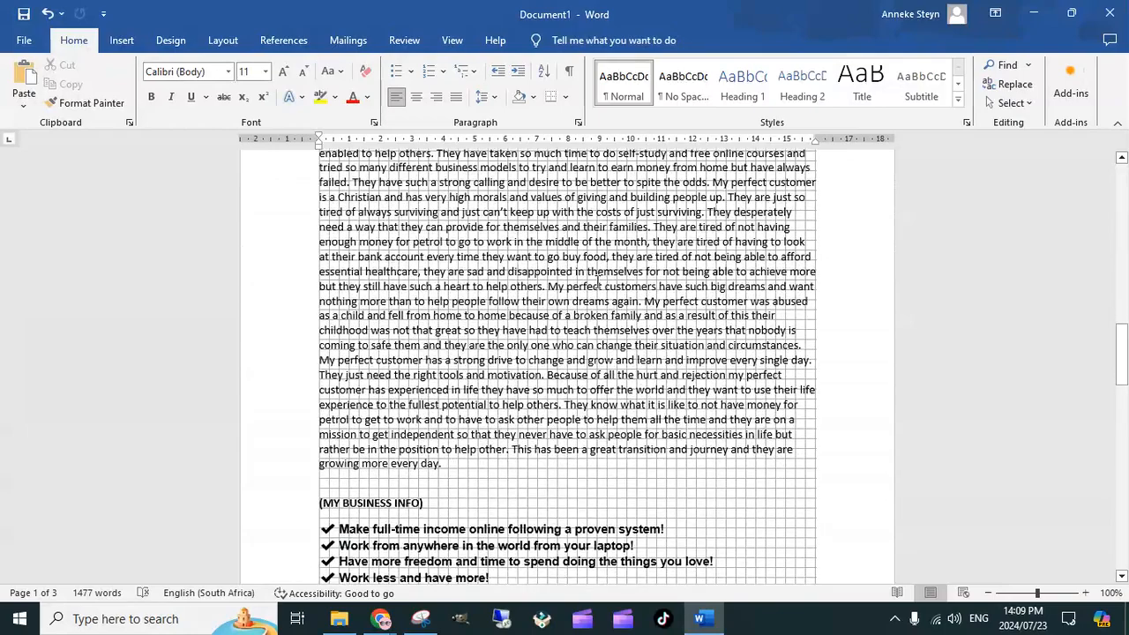
scroll(564, 333, "down", 3)
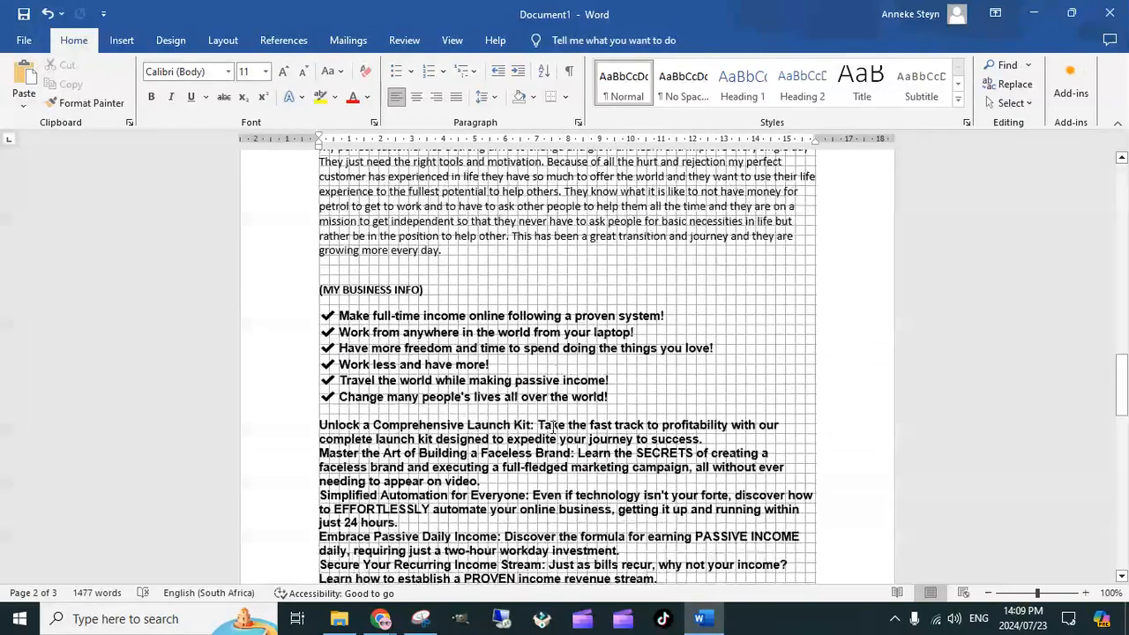
scroll(465, 267, "down", 15)
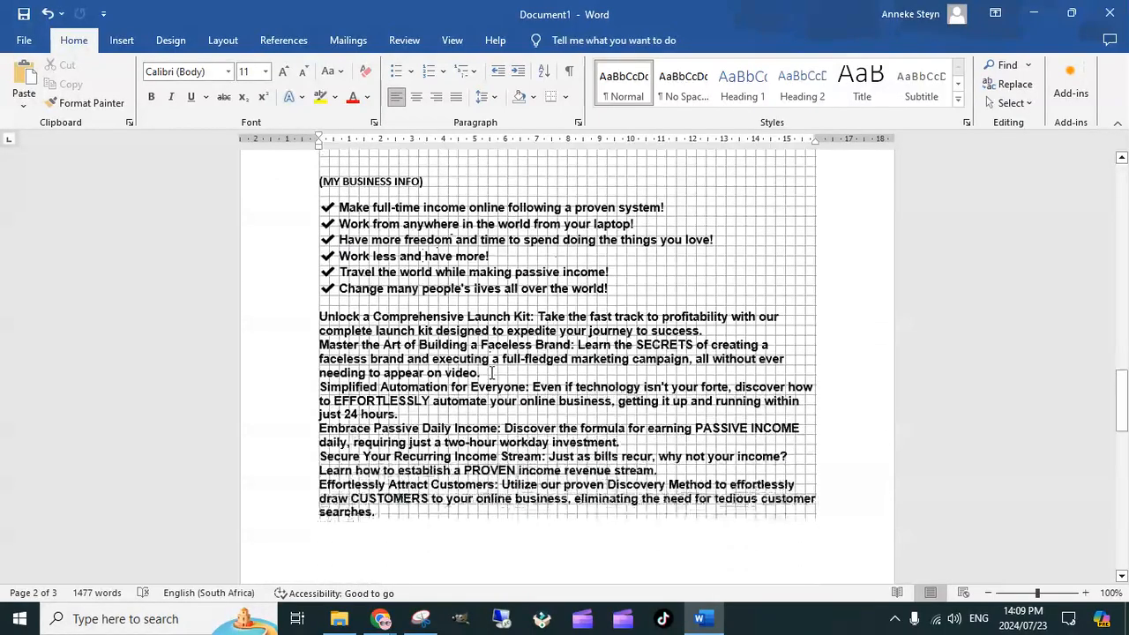
scroll(570, 397, "down", 6)
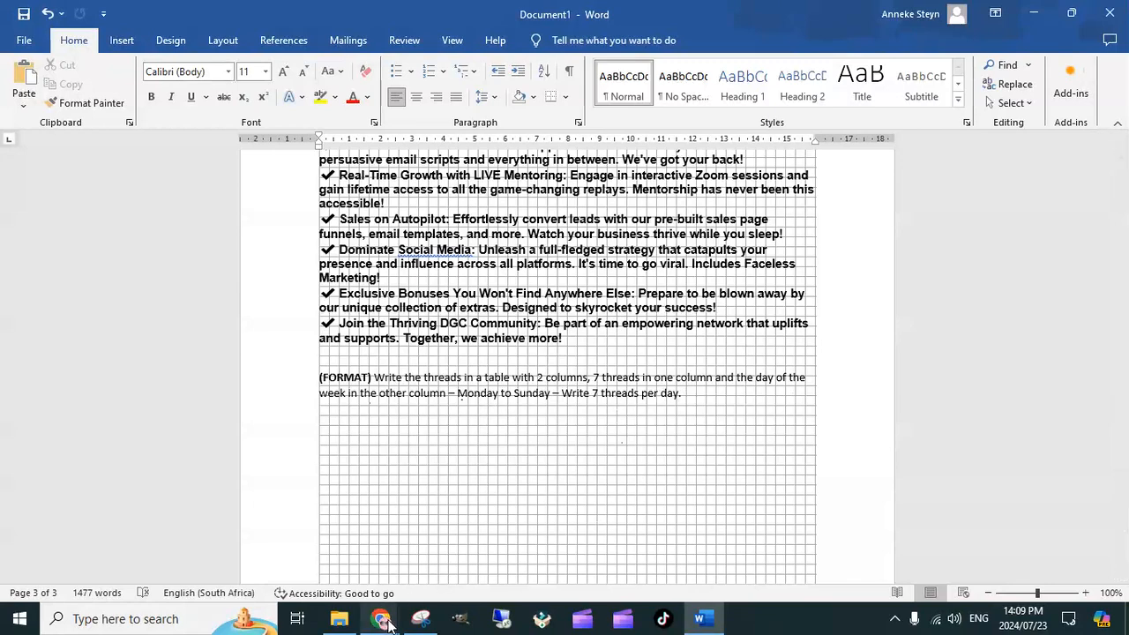
Step: Switch back to the Meta AI conversation and review the submitted prompt's weekly content, customer demographic and business info
mouse_move(381, 618)
left_click(269, 573)
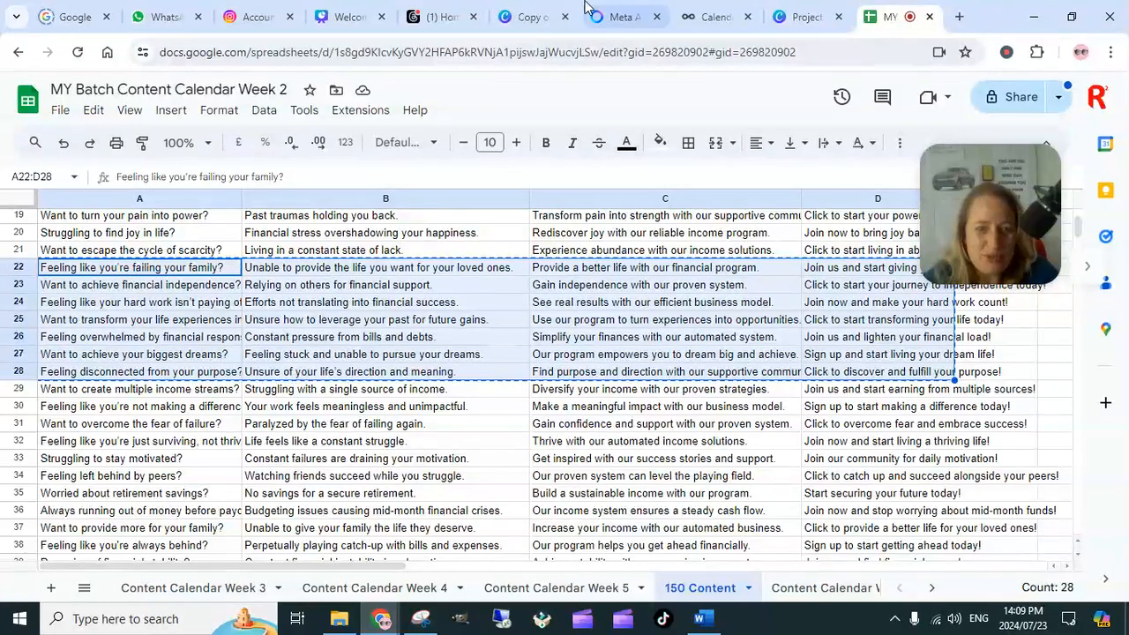
left_click(626, 23)
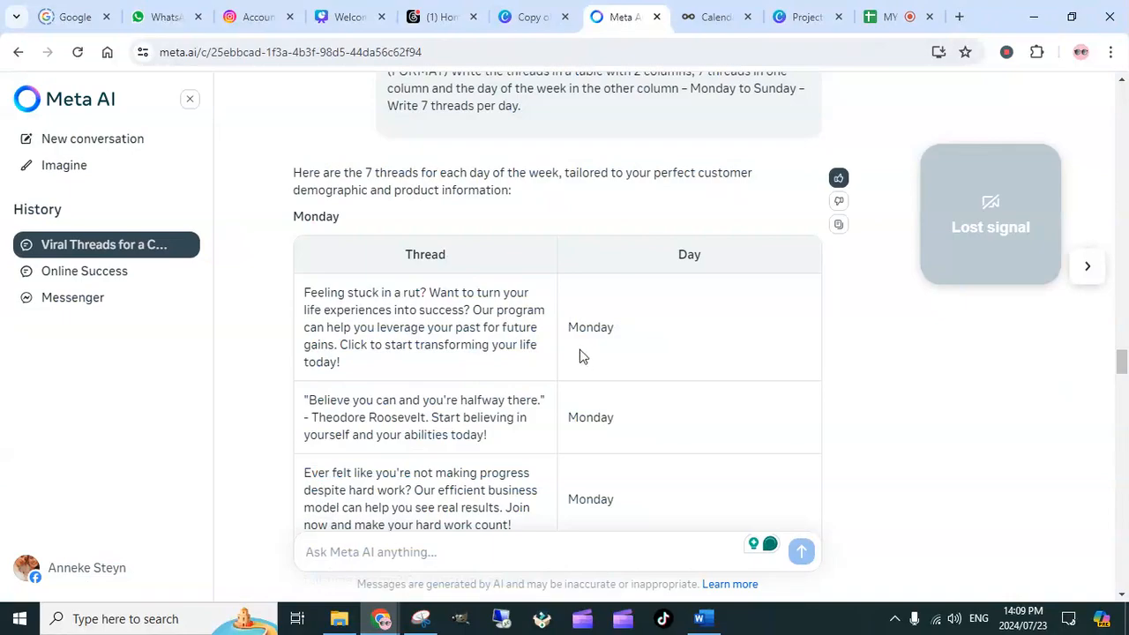
scroll(569, 339, "up", 5)
scroll(569, 335, "up", 10)
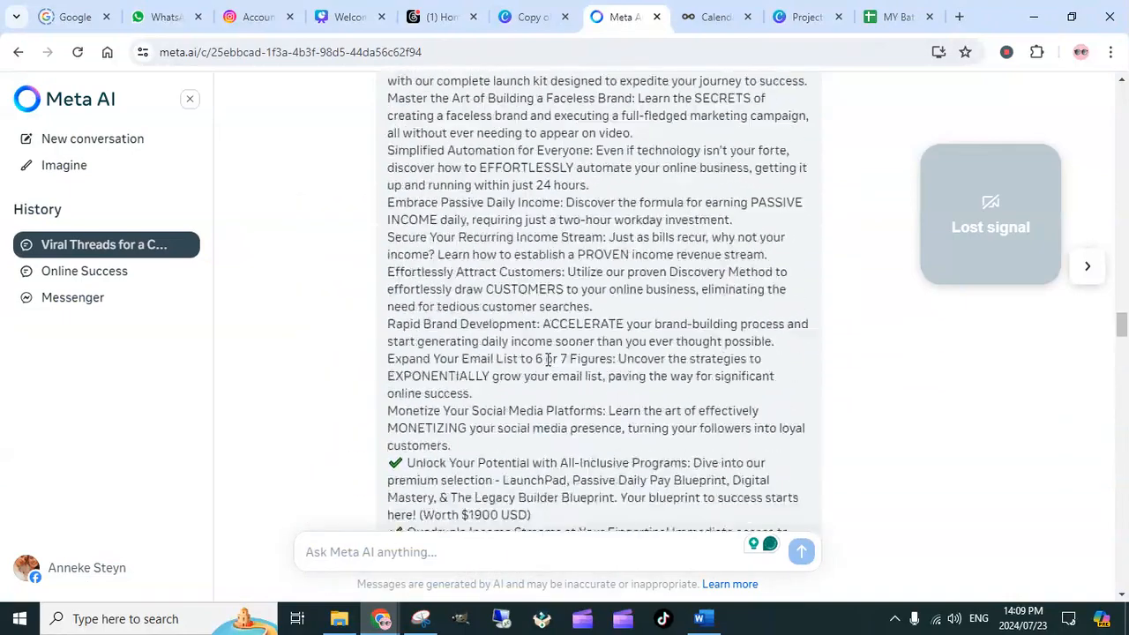
scroll(571, 326, "up", 10)
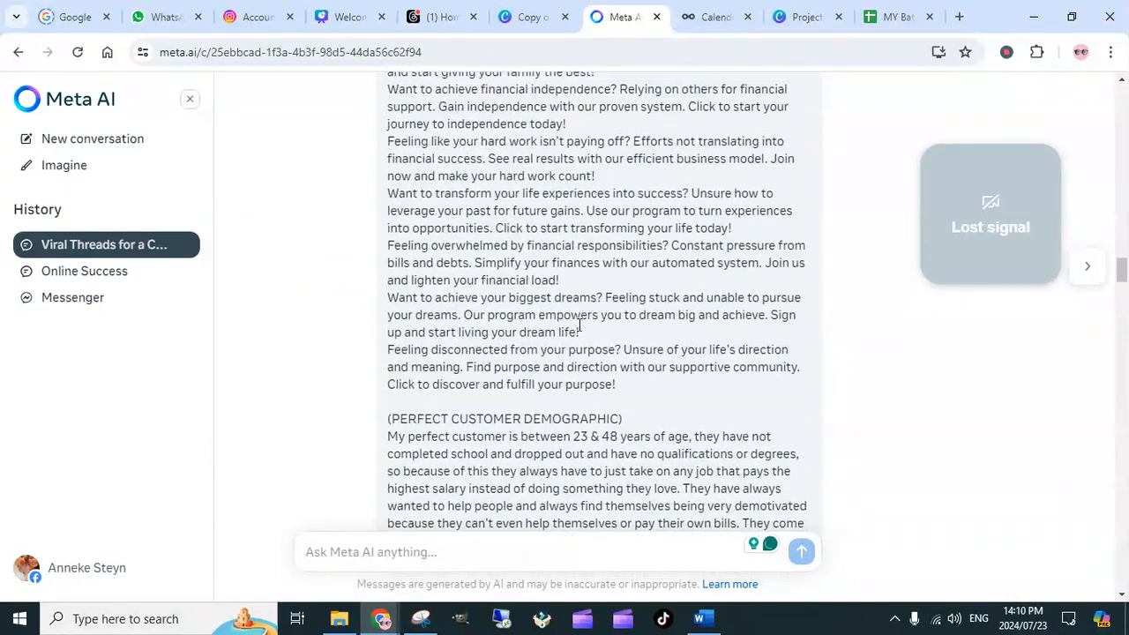
scroll(579, 328, "up", 3)
scroll(569, 328, "down", 8)
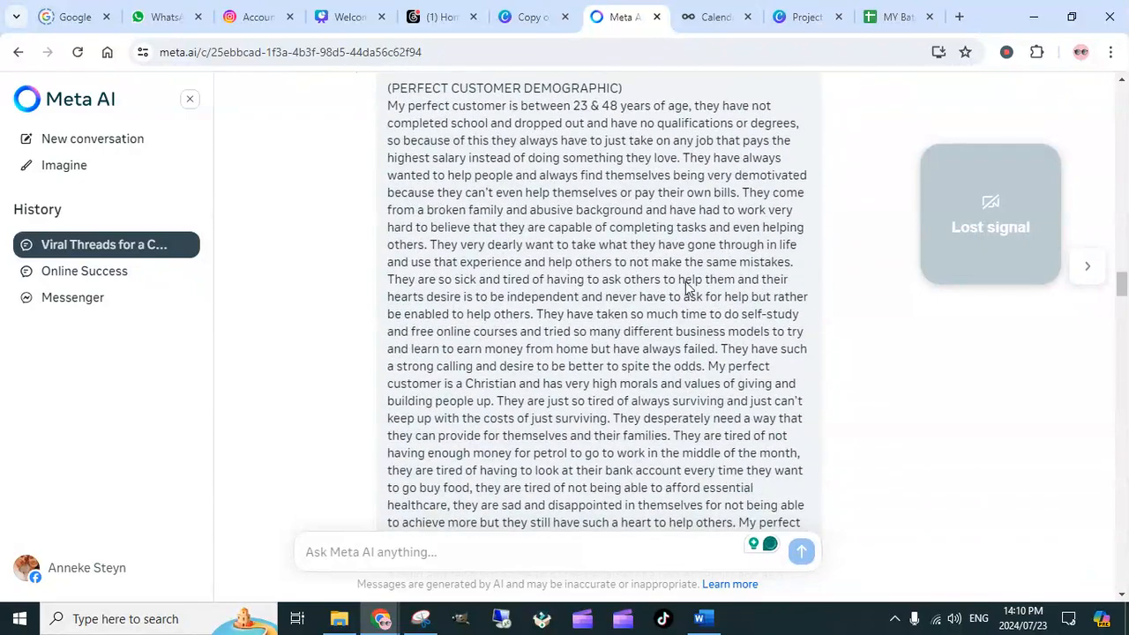
scroll(538, 345, "down", 10)
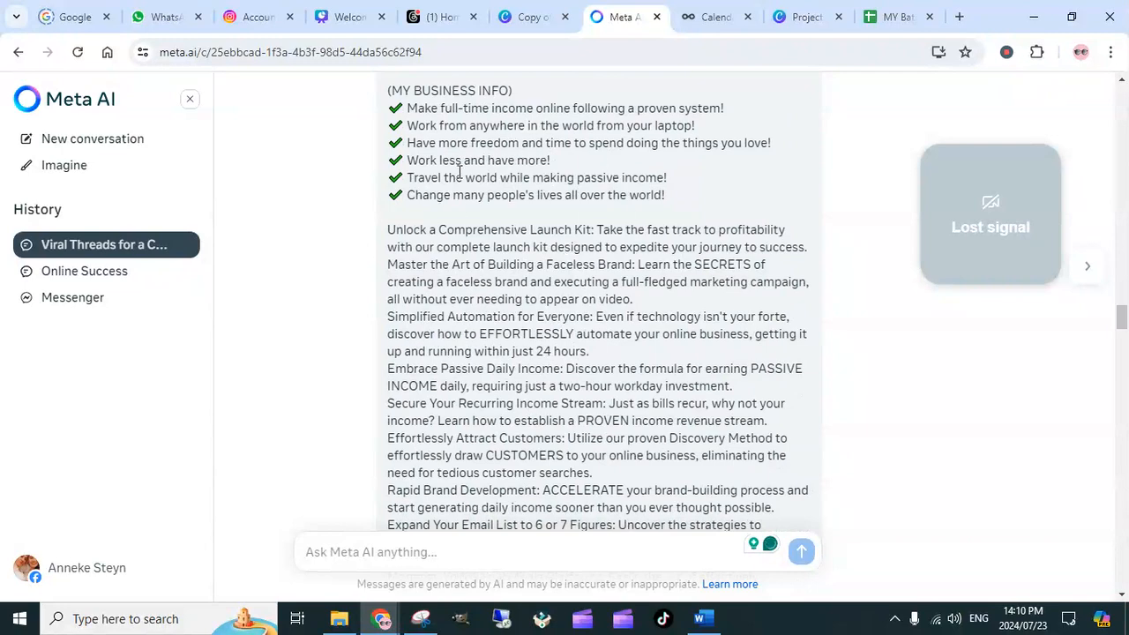
scroll(555, 298, "down", 7)
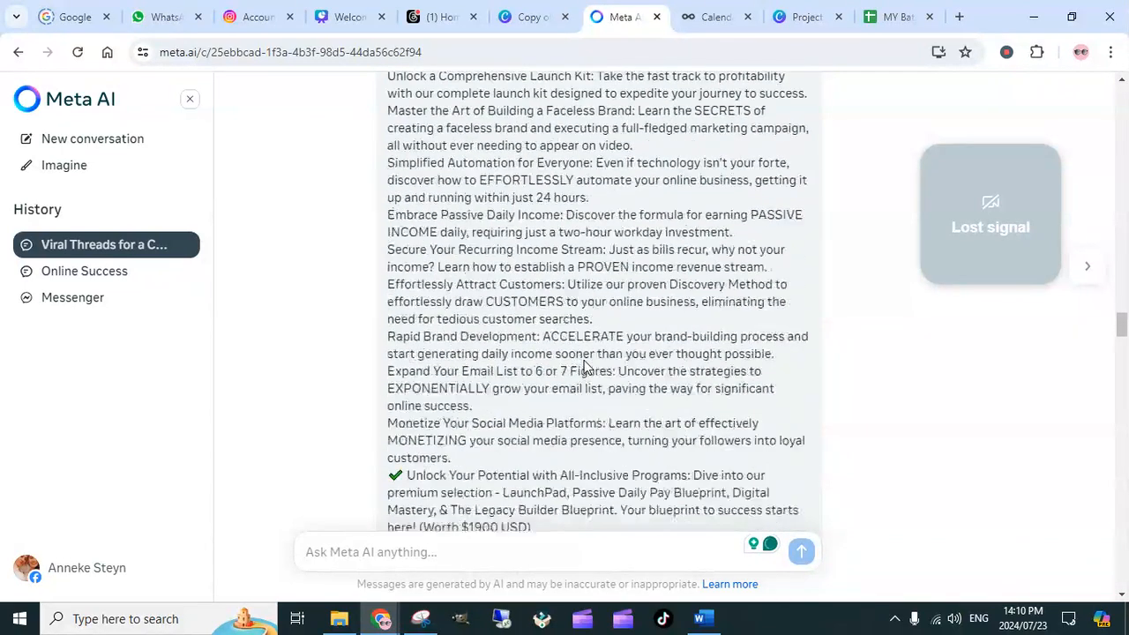
Step: Review the generated thread tables from Monday through Friday, down to the "continue" message requesting the remaining threads
scroll(522, 388, "down", 5)
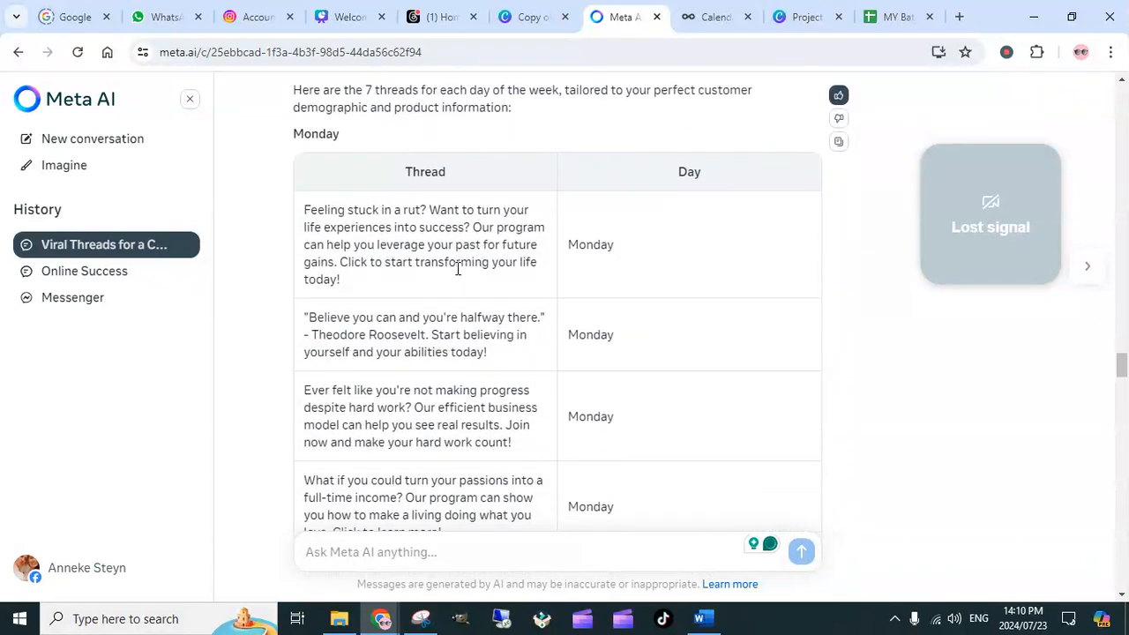
scroll(472, 279, "down", 1)
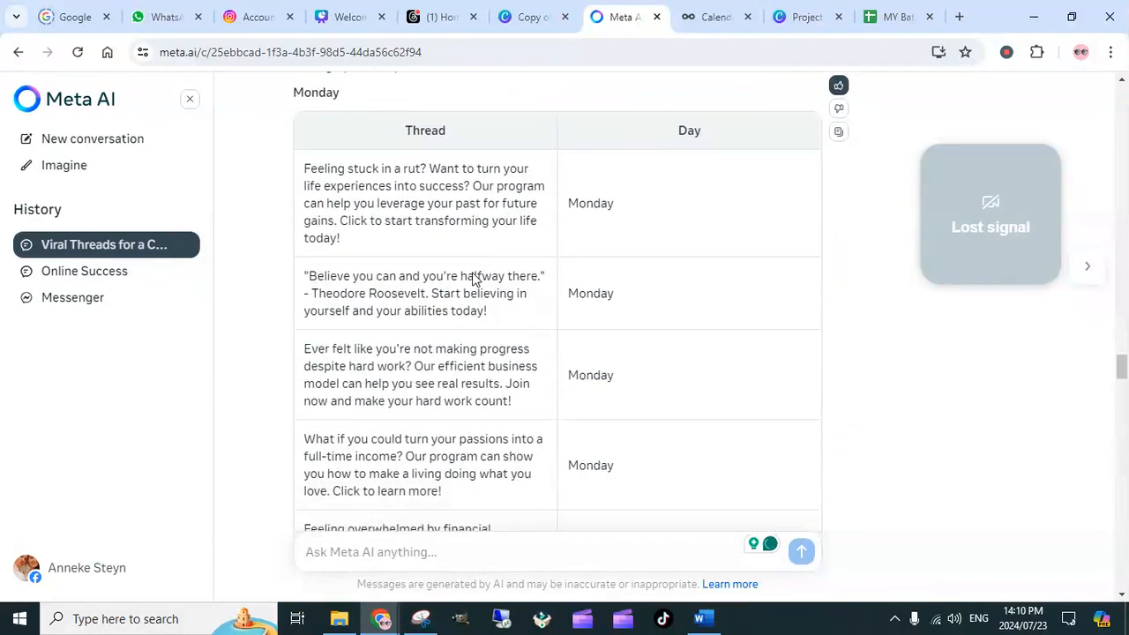
scroll(582, 366, "down", 13)
scroll(625, 377, "down", 14)
scroll(618, 413, "down", 7)
scroll(627, 415, "up", 3)
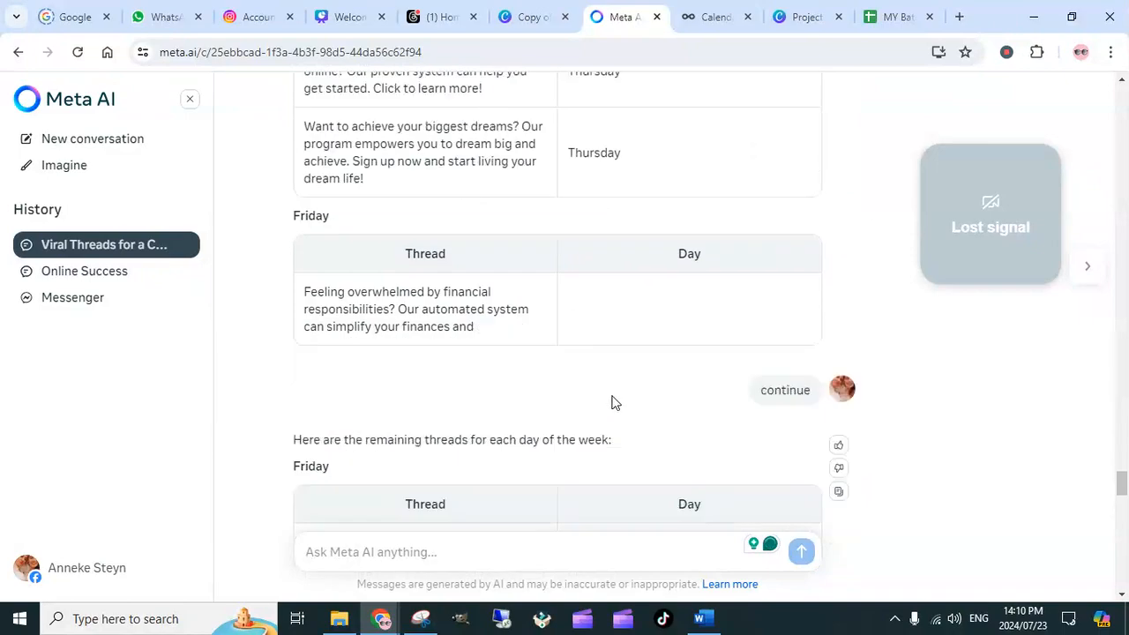
Step: Copy the complete Monday table, including its Thread and Day headers, from the Meta AI response
scroll(614, 403, "up", 20)
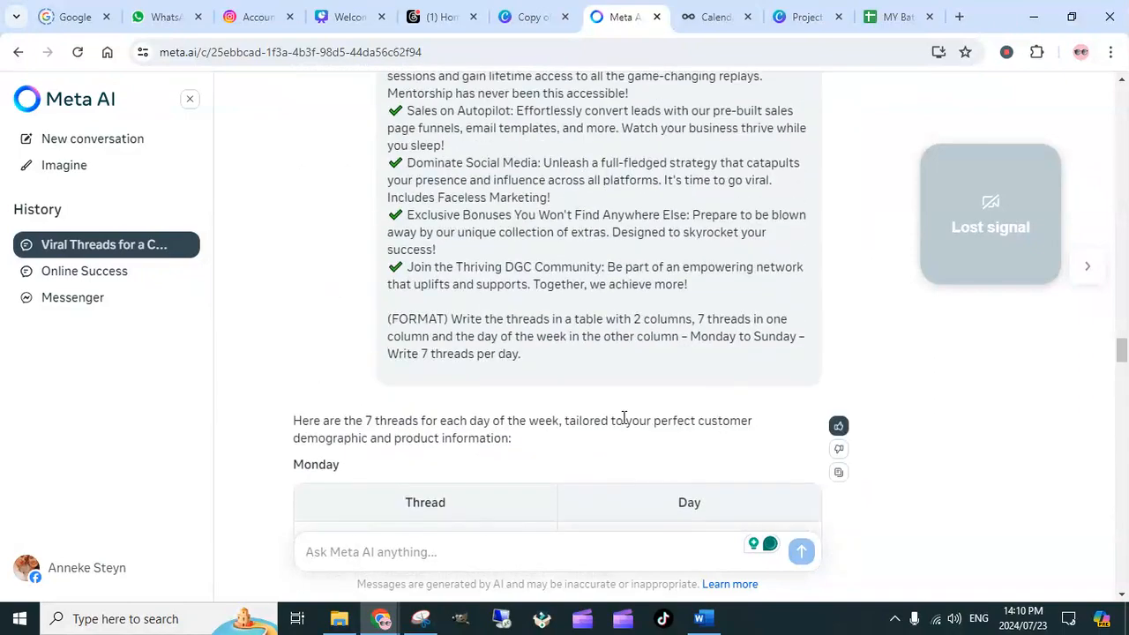
scroll(621, 415, "down", 9)
scroll(613, 388, "up", 1)
left_click_drag(642, 399, 299, 262)
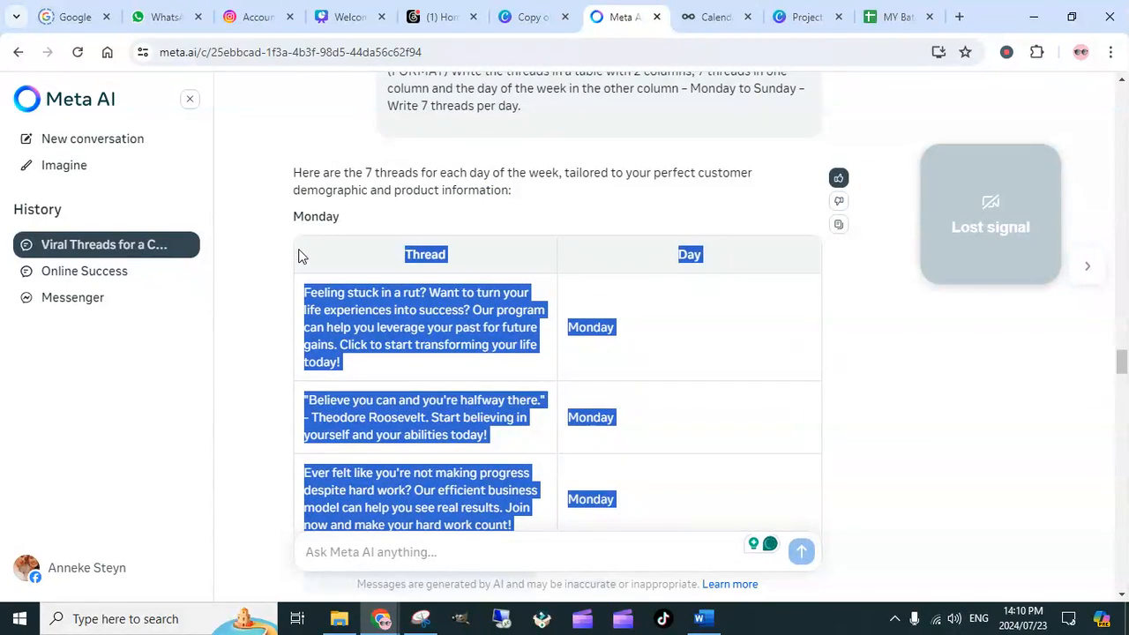
Step: Add a new sheet to the MY Batch Content Calendar Week 2 spreadsheet and widen columns A and B equally
left_click(896, 17)
left_click(51, 588)
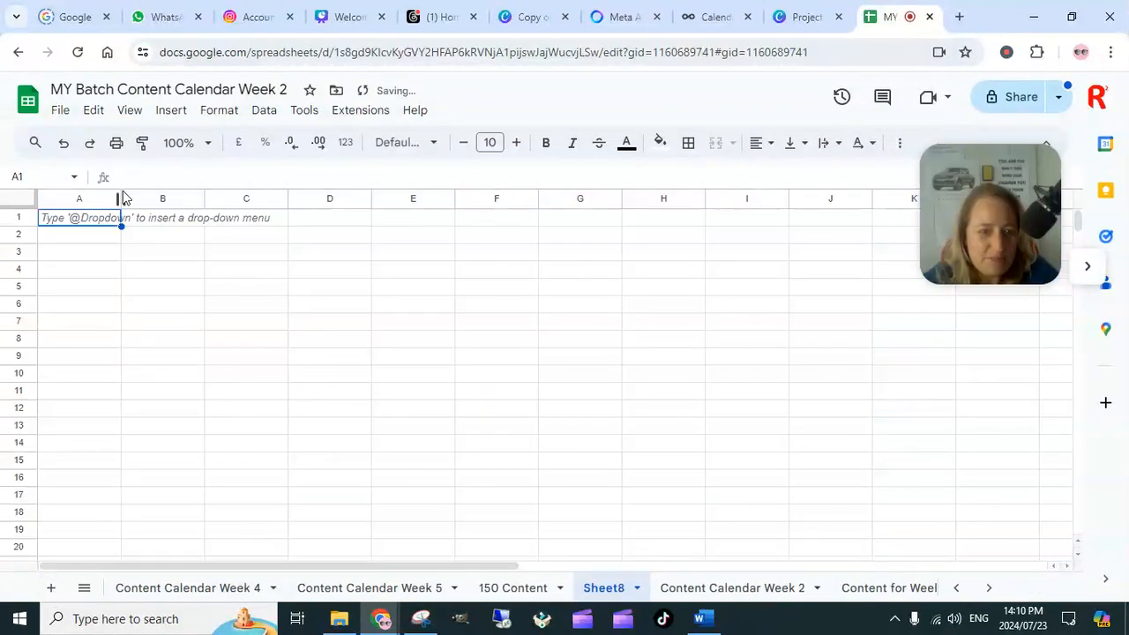
left_click(83, 198)
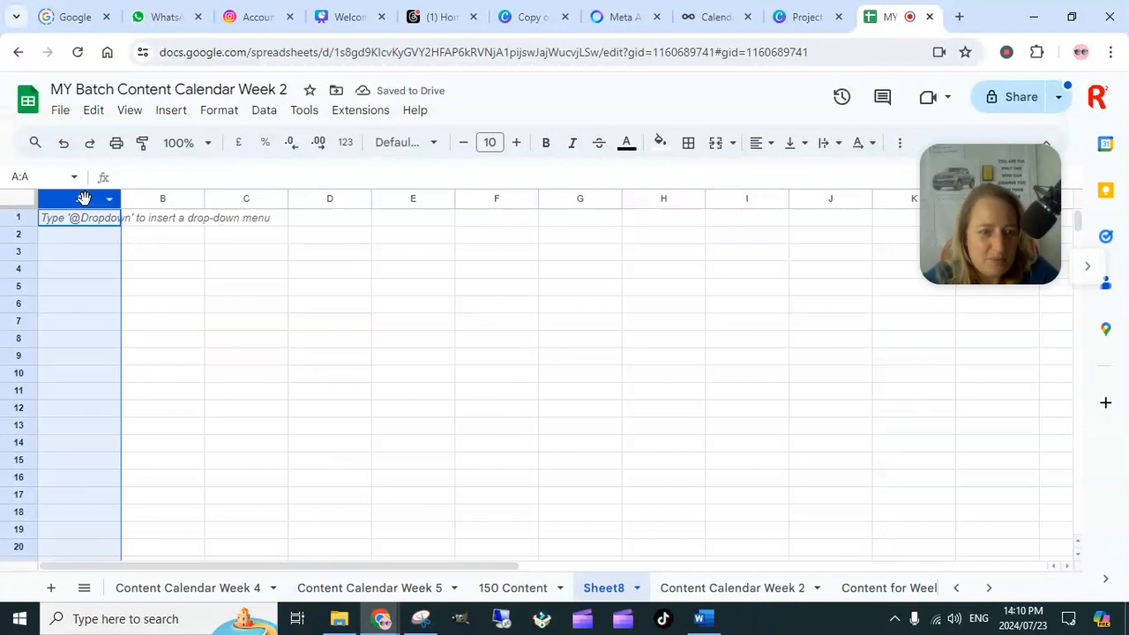
left_click(180, 286)
left_click(88, 199, "shift")
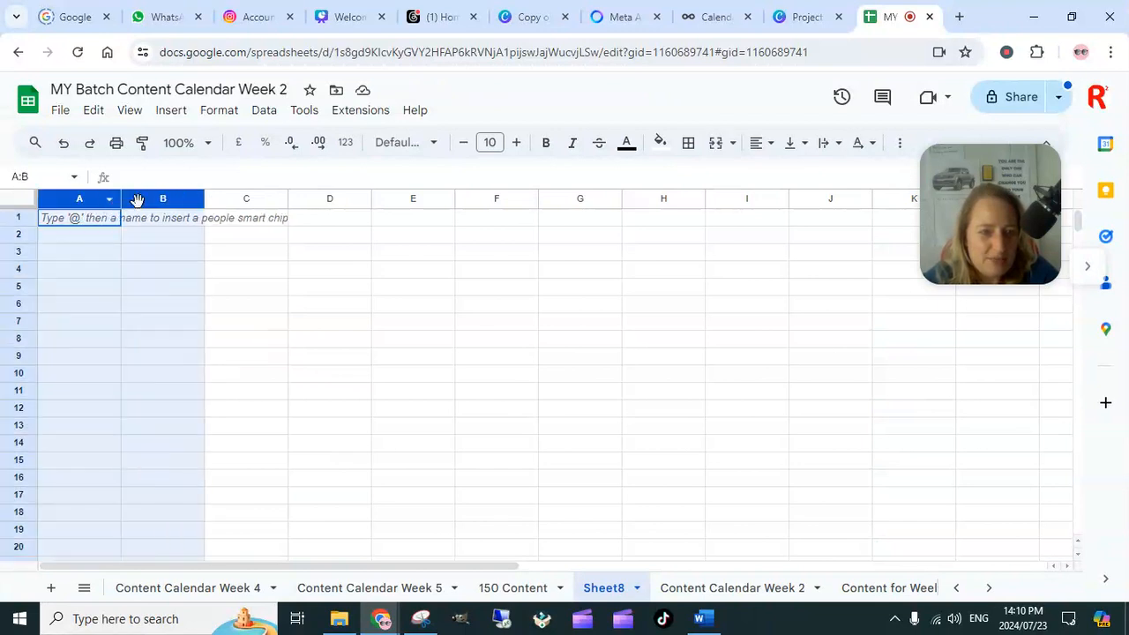
left_click_drag(121, 199, 243, 199)
left_click(267, 254)
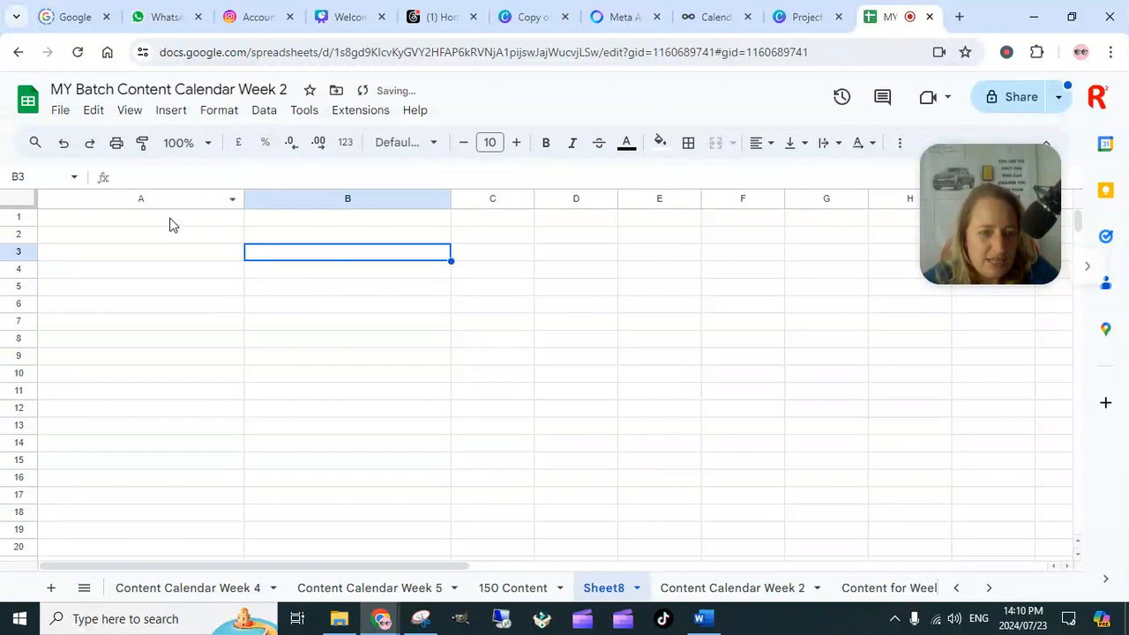
Step: Paste the Monday thread table with its headers starting in cell A1 and widen column A further
left_click(172, 224)
key("ctrl+v")
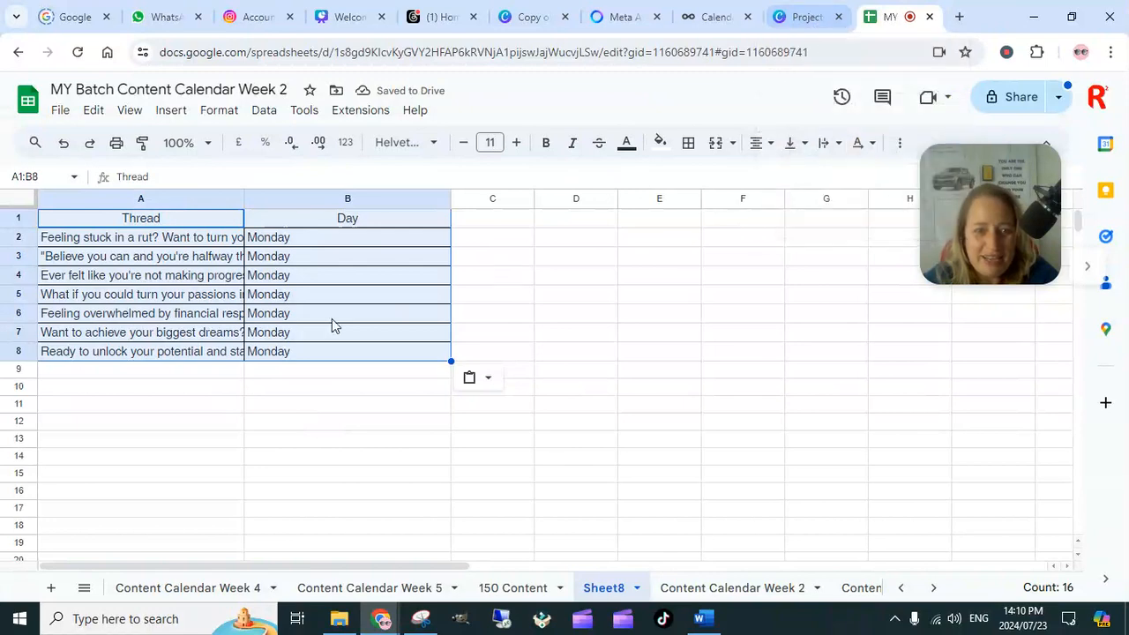
left_click(543, 257)
left_click_drag(245, 200, 402, 199)
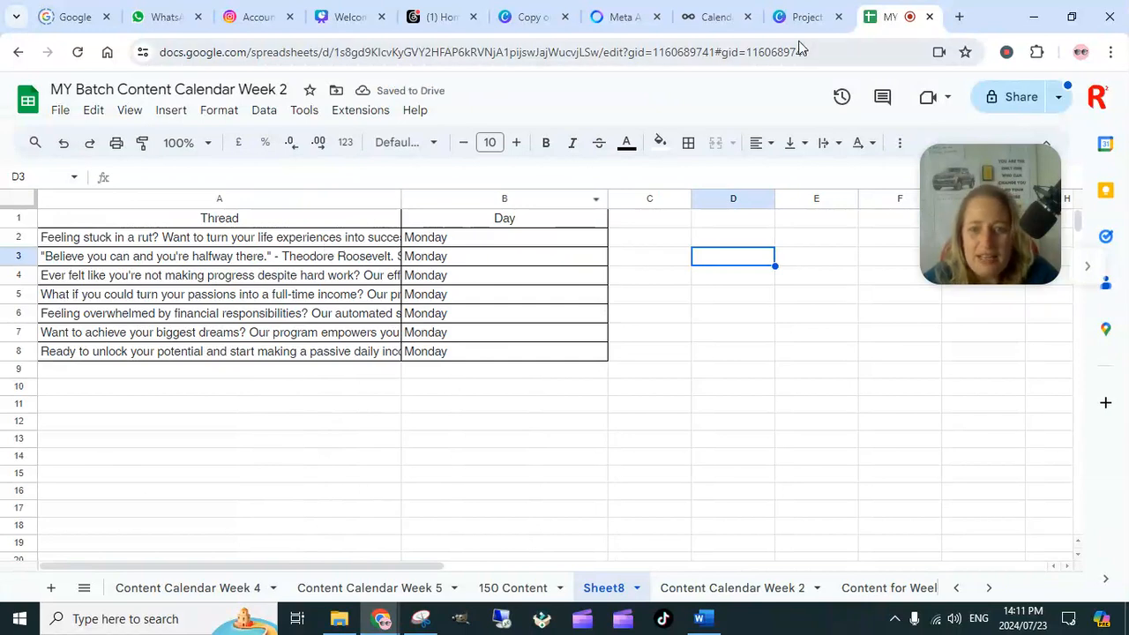
Step: Return to the Meta AI conversation and copy the seven Tuesday thread rows without the header row
mouse_move(810, 21)
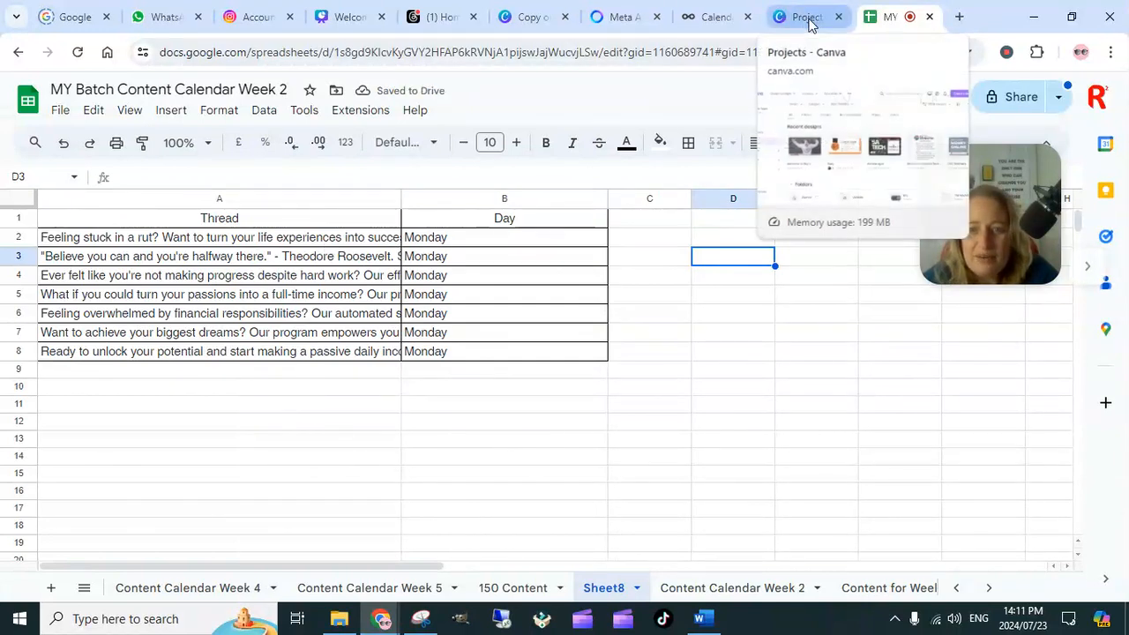
left_click(620, 17)
scroll(624, 394, "down", 3)
scroll(623, 394, "down", 10)
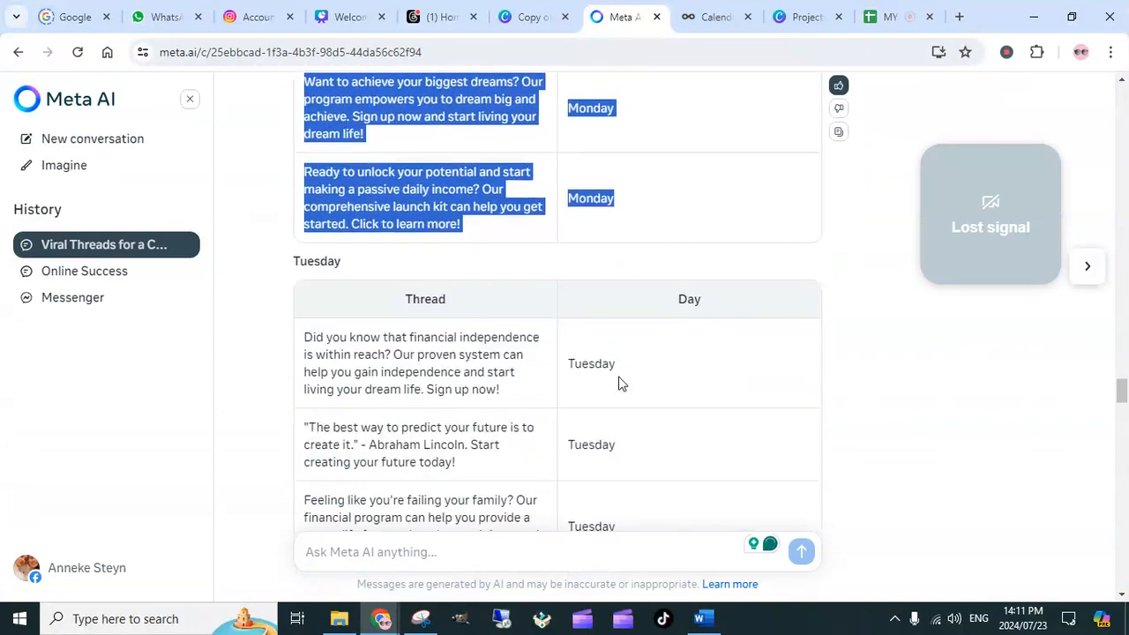
scroll(631, 362, "down", 1)
scroll(605, 335, "up", 2)
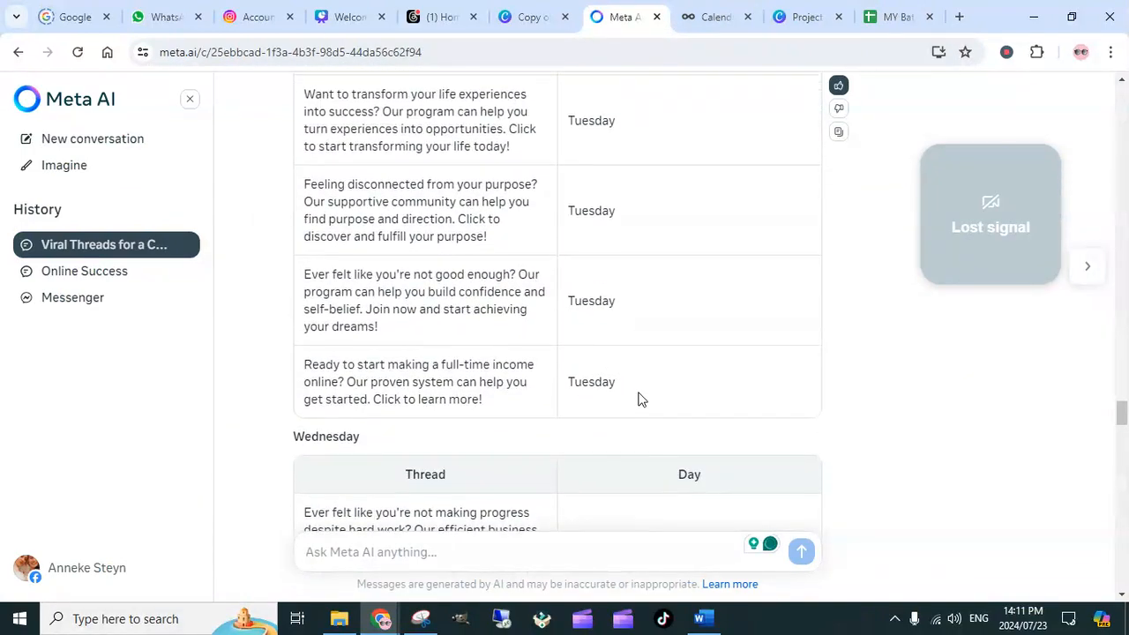
left_click_drag(627, 391, 298, 167)
scroll(441, 282, "up", 3)
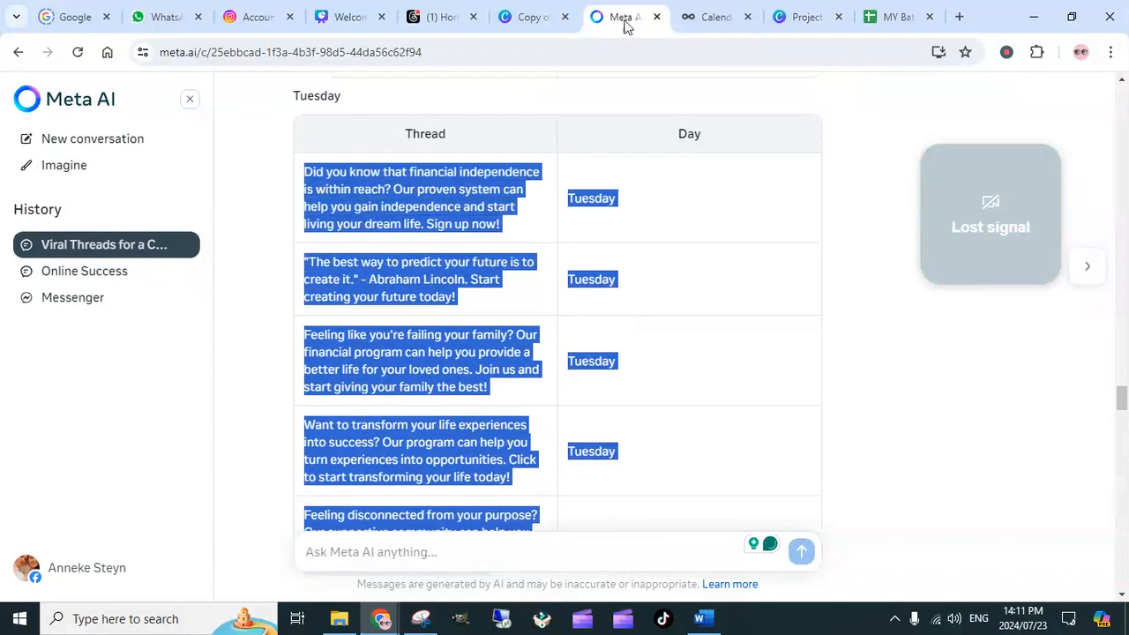
Step: Switch to the spreadsheet and paste the Tuesday rows directly below the Monday threads, starting in cell A9
left_click(891, 19)
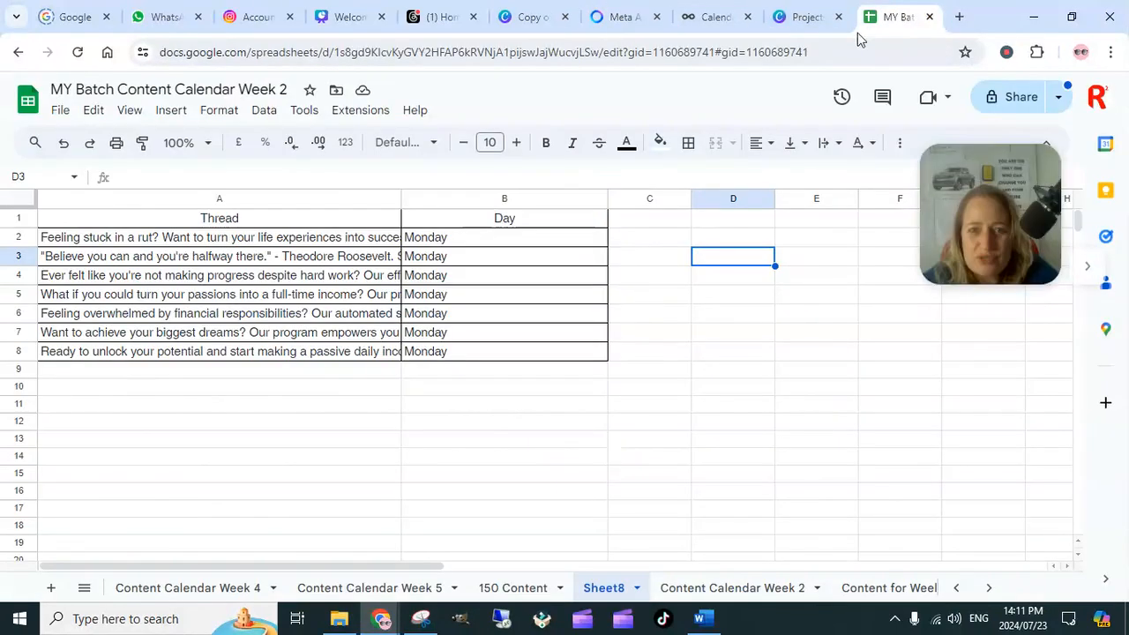
left_click(101, 376)
key("ctrl+v")
left_click(643, 372)
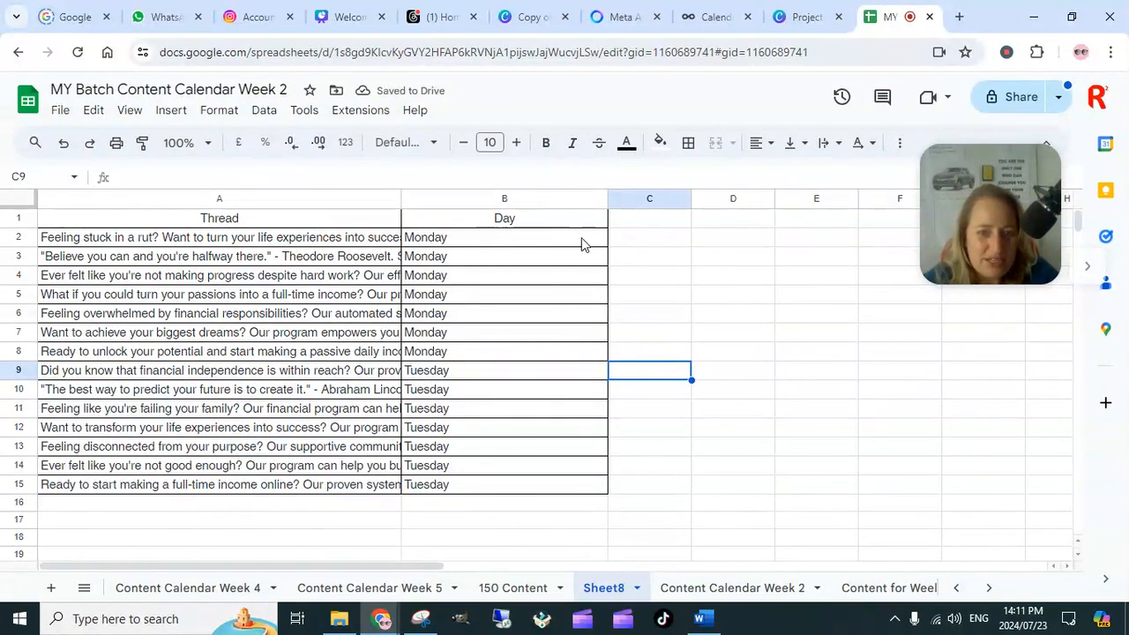
Step: Check the first Monday and Tuesday entries in the Day column and the full text of the first thread
left_click(551, 240)
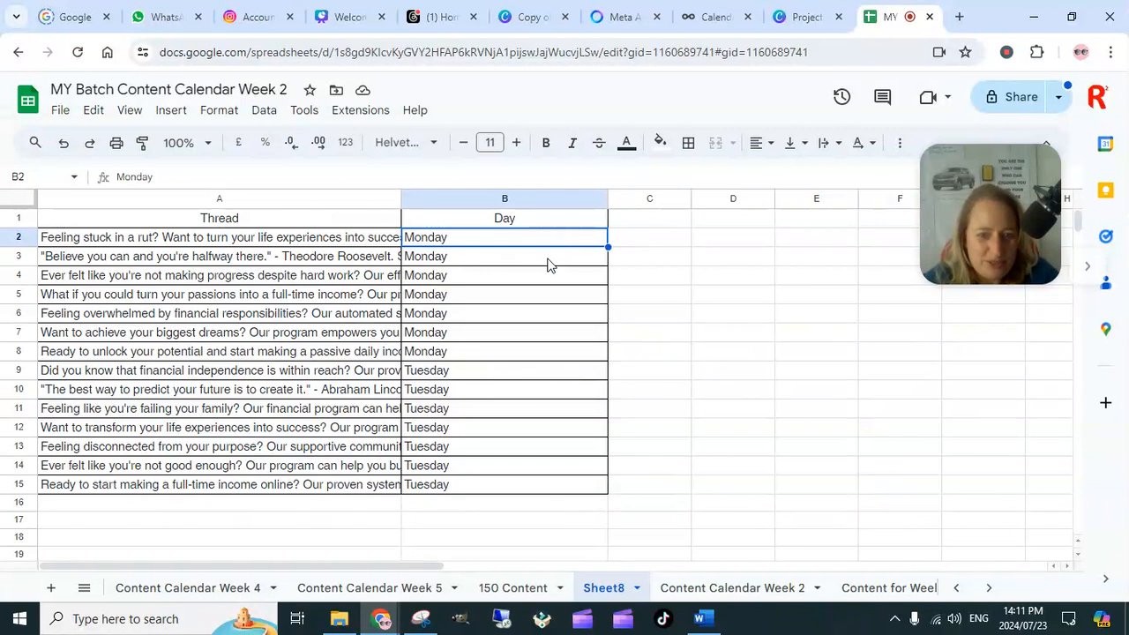
left_click(520, 373)
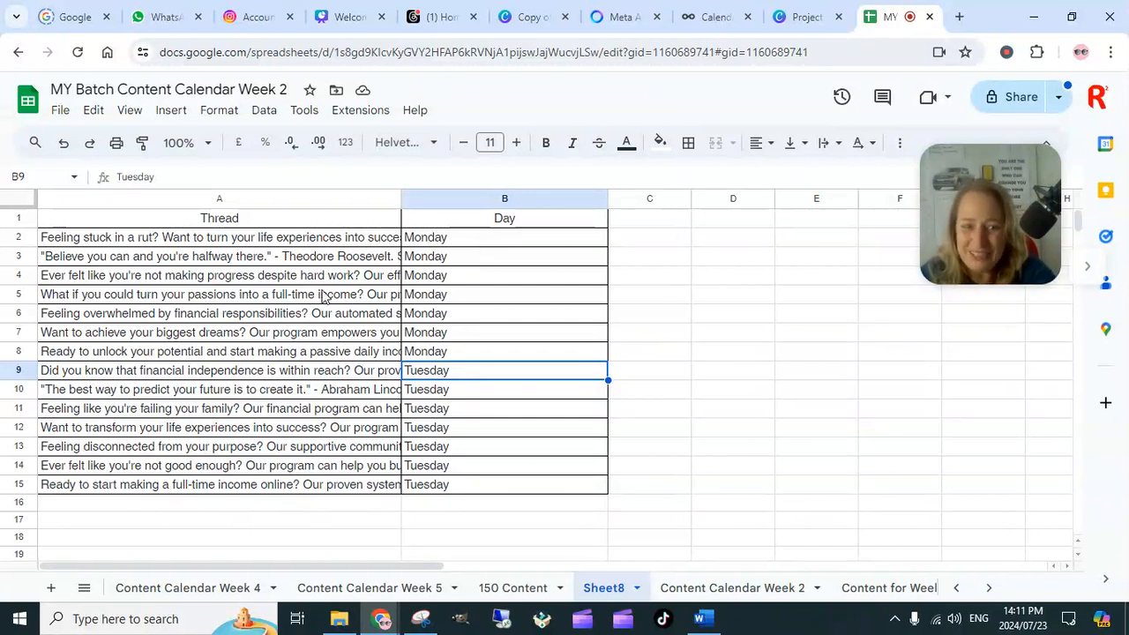
left_click(320, 238)
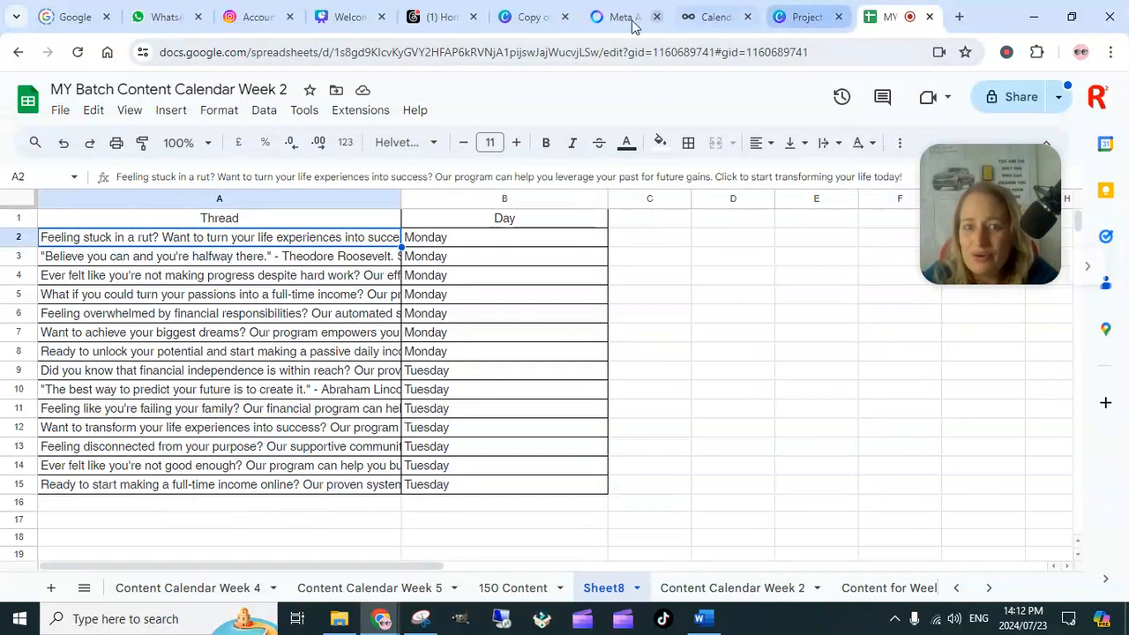
Step: Switch to the Canva guide on Threads and page between its "Why Threads?" and "Conclusion" pages
left_click(533, 16)
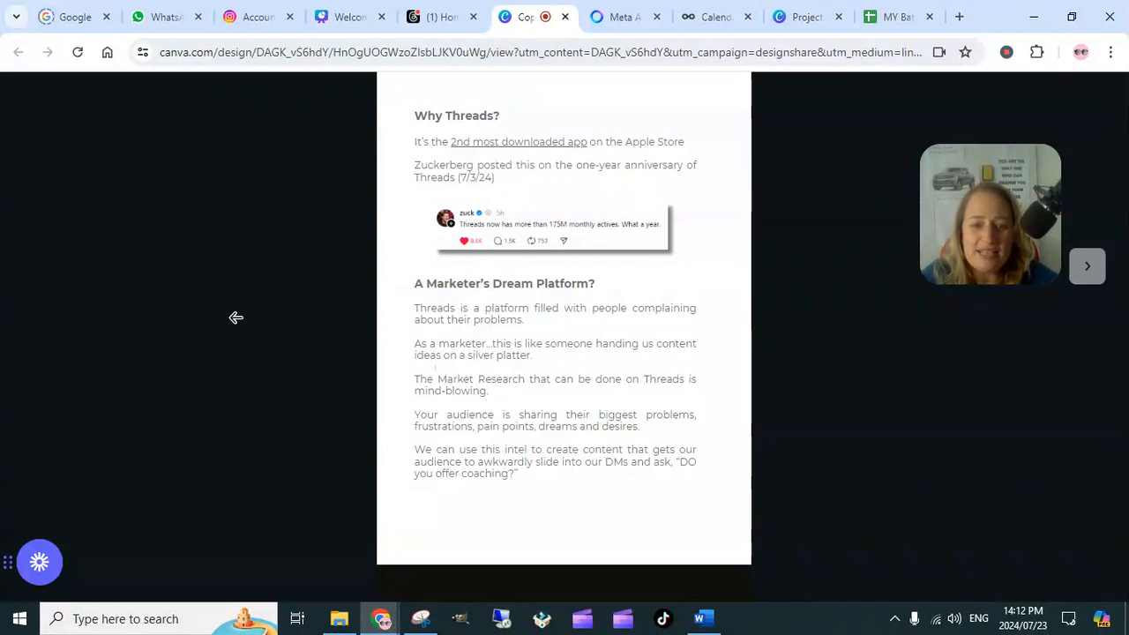
left_click(236, 317)
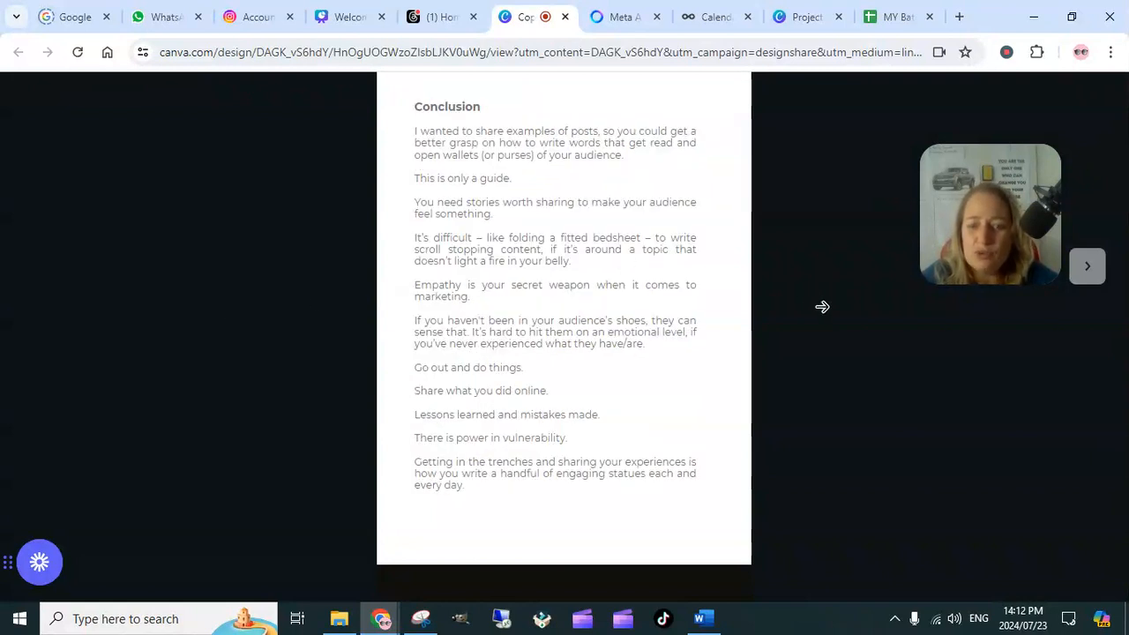
left_click(822, 307)
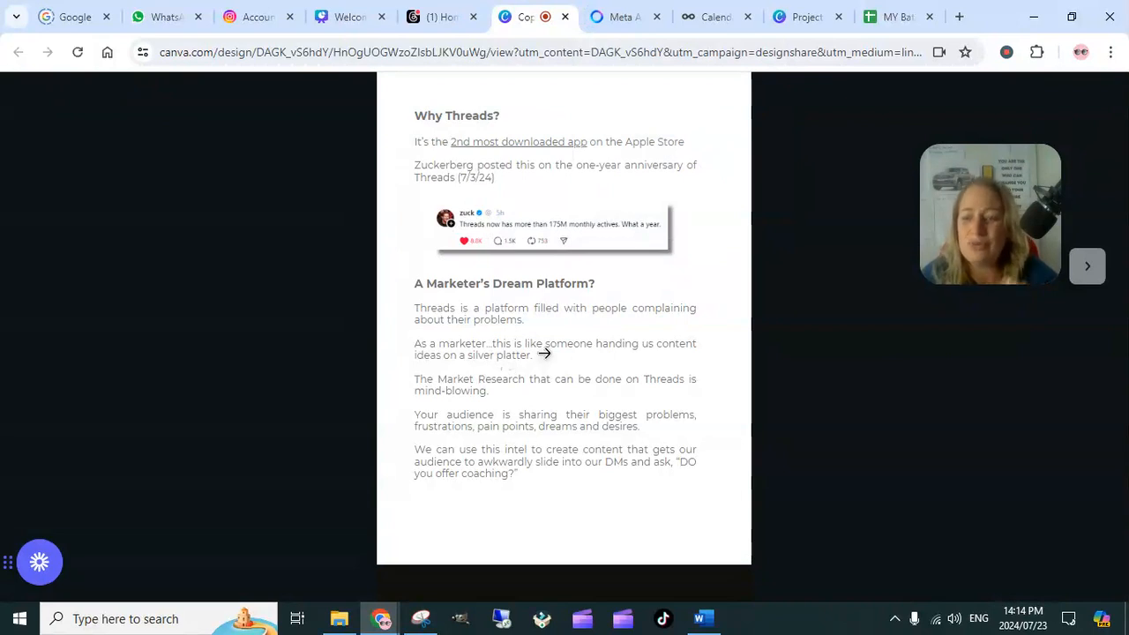
Step: Go back to the Meta AI conversation and look over the Monday and Tuesday thread tables
left_click(620, 18)
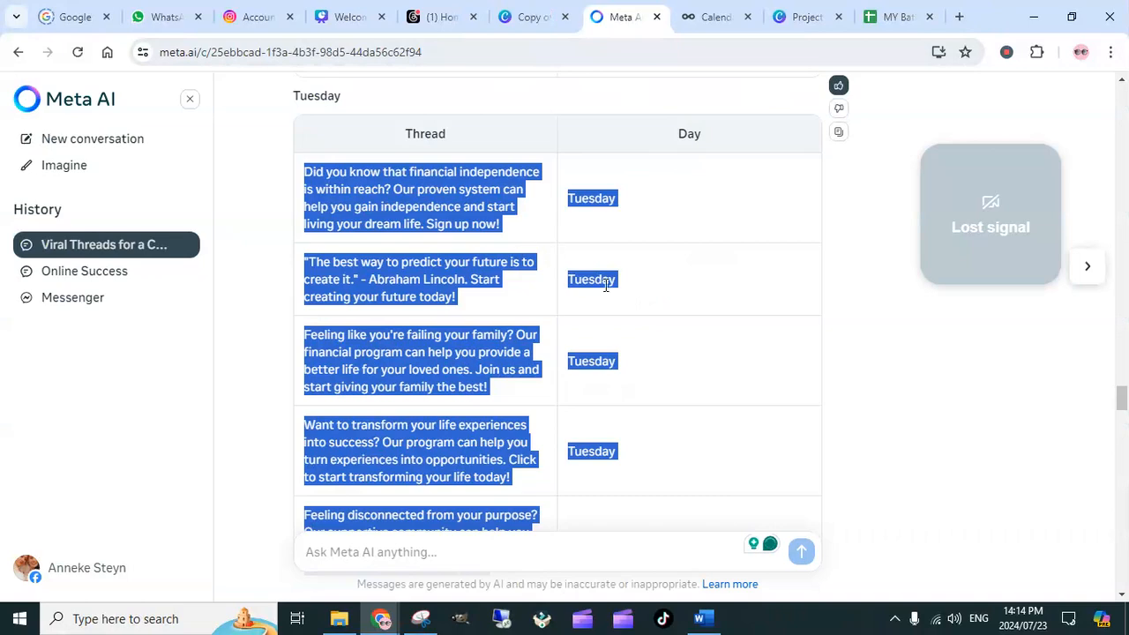
scroll(536, 328, "down", 3)
scroll(582, 247, "up", 4)
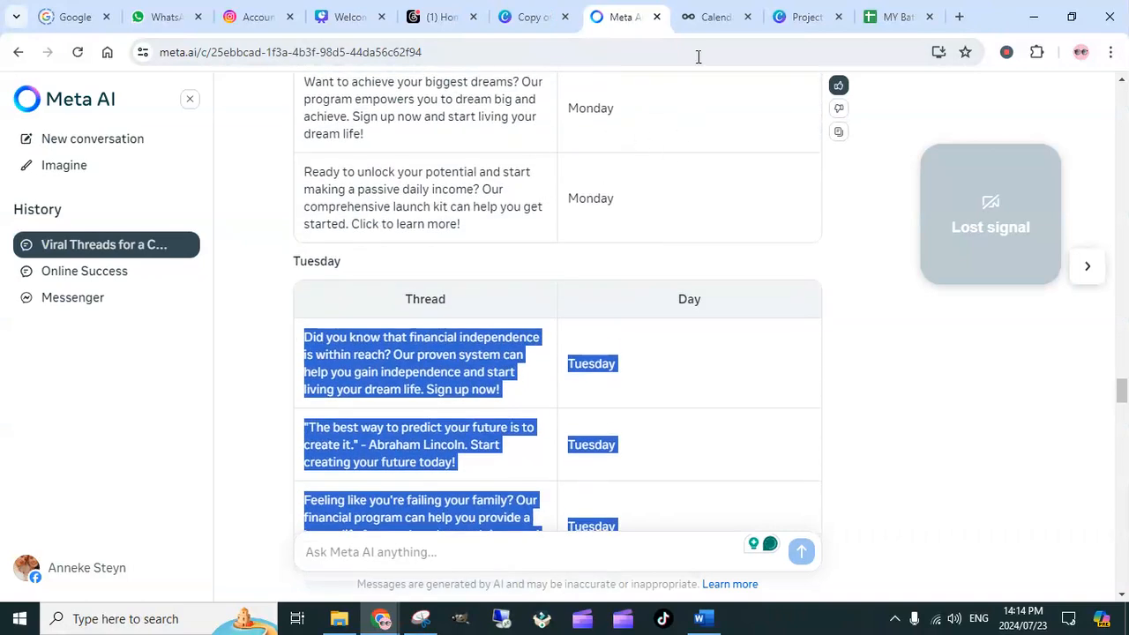
Step: Switch to the Metricool planner, open its analytics and look through the list of social networks that can be connected
left_click(717, 19)
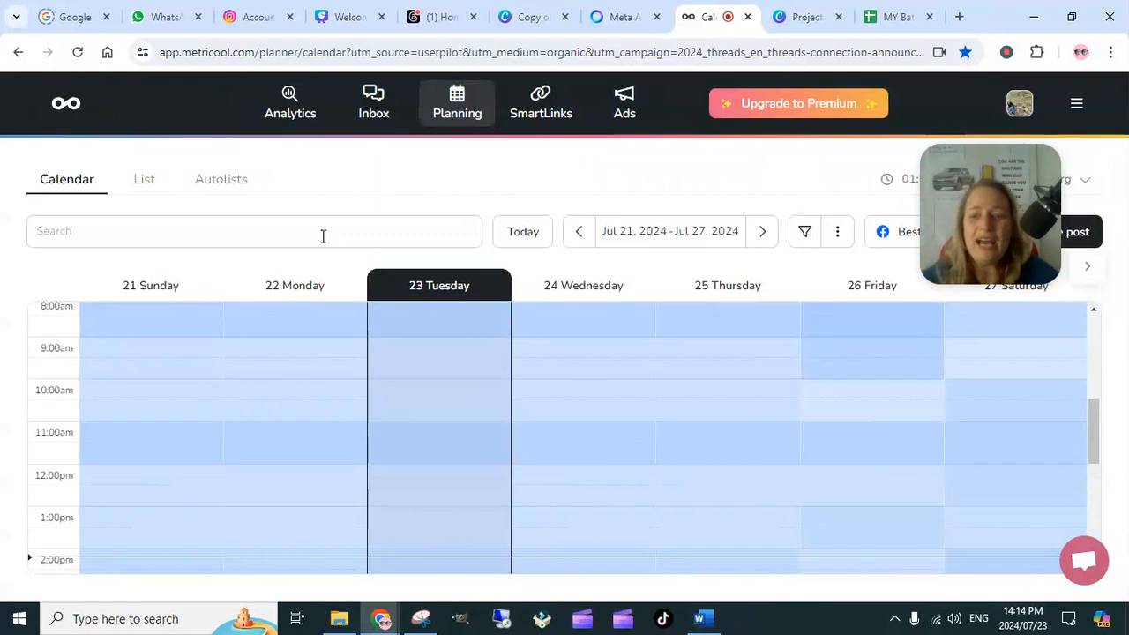
left_click(65, 103)
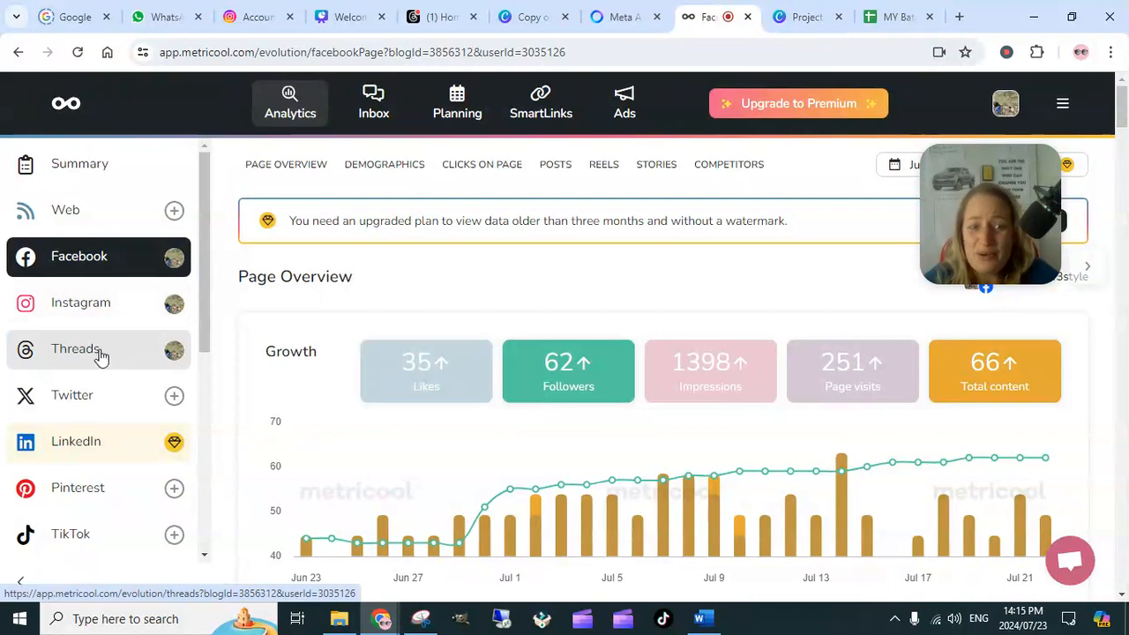
scroll(136, 455, "down", 3)
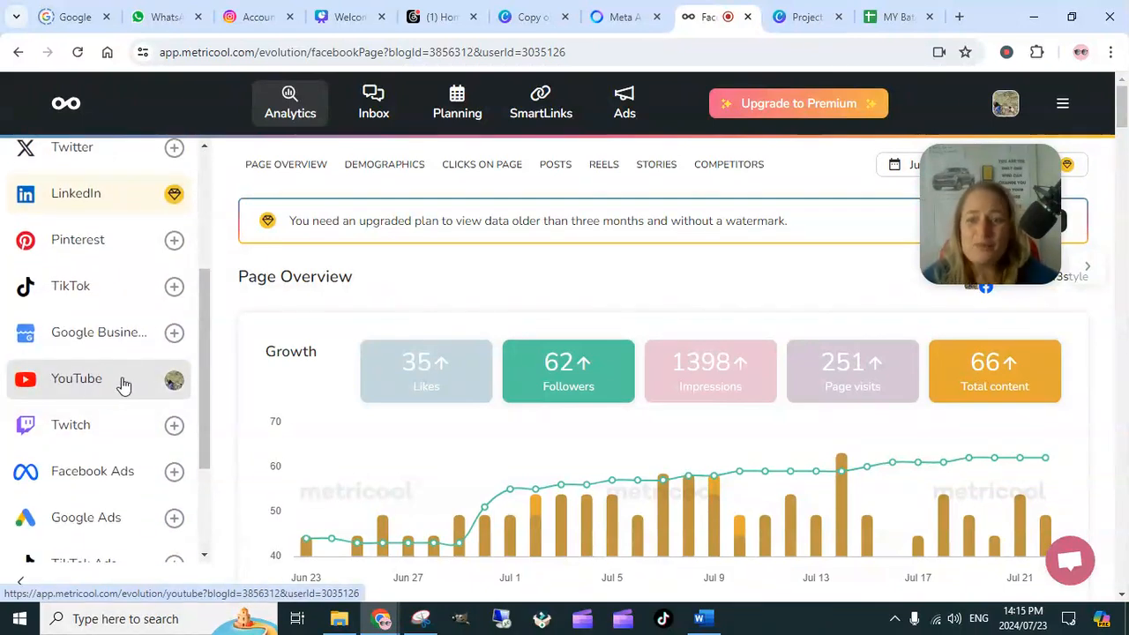
Step: Open the YouTube analytics and review the community growth, viewer demographics, countries, traffic sources and list of published videos
left_click(124, 386)
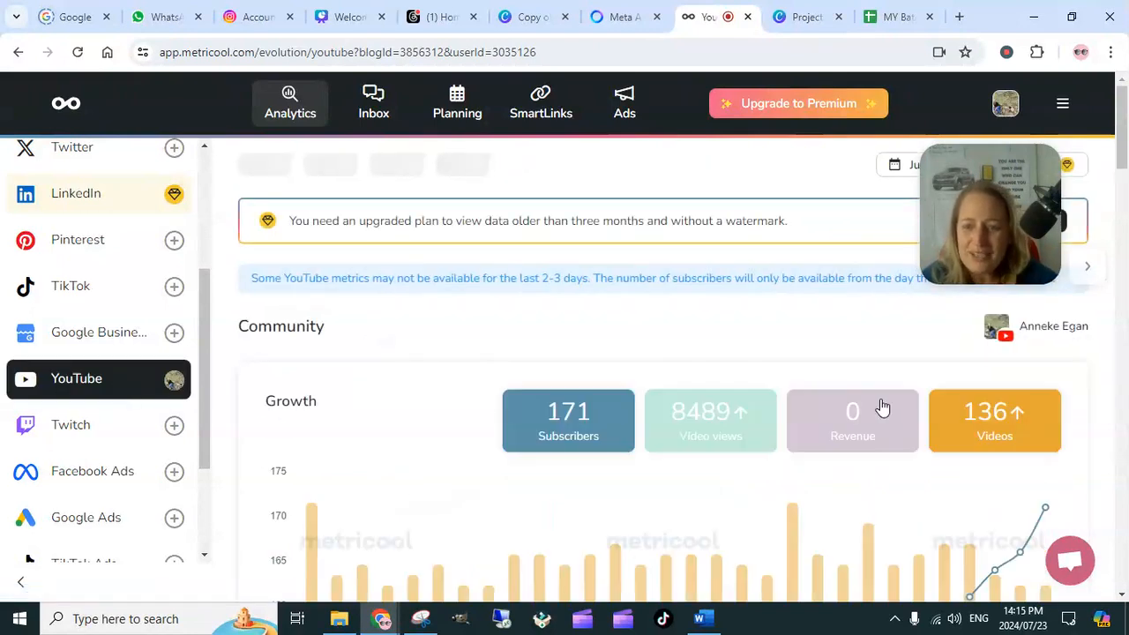
scroll(871, 399, "down", 3)
scroll(871, 402, "up", 3)
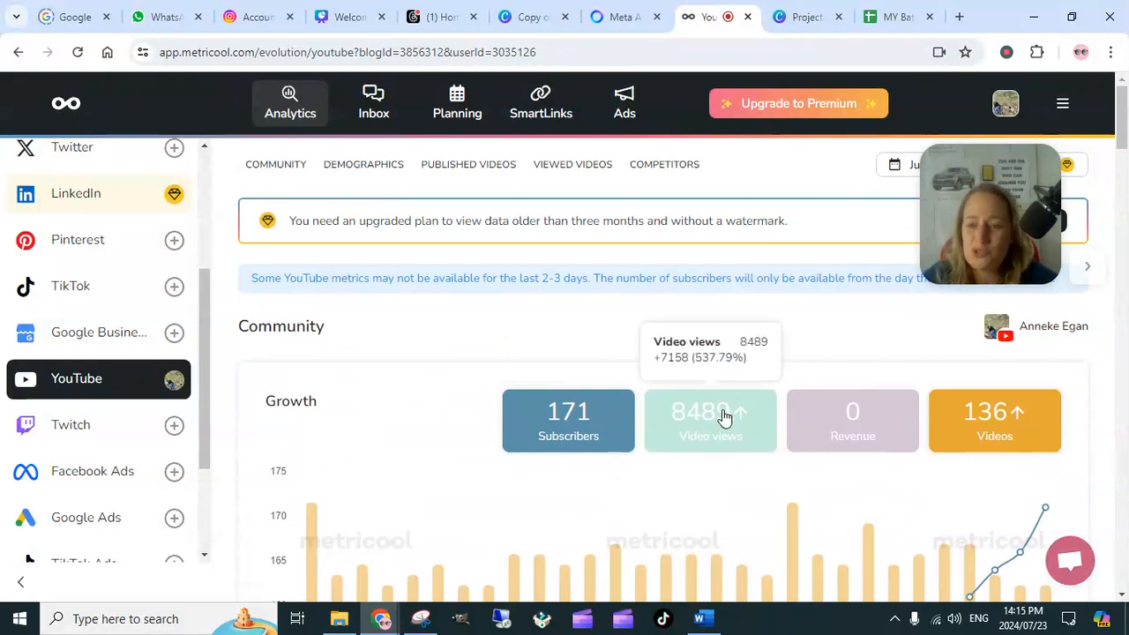
scroll(723, 416, "down", 3)
scroll(719, 427, "down", 3)
scroll(714, 433, "down", 5)
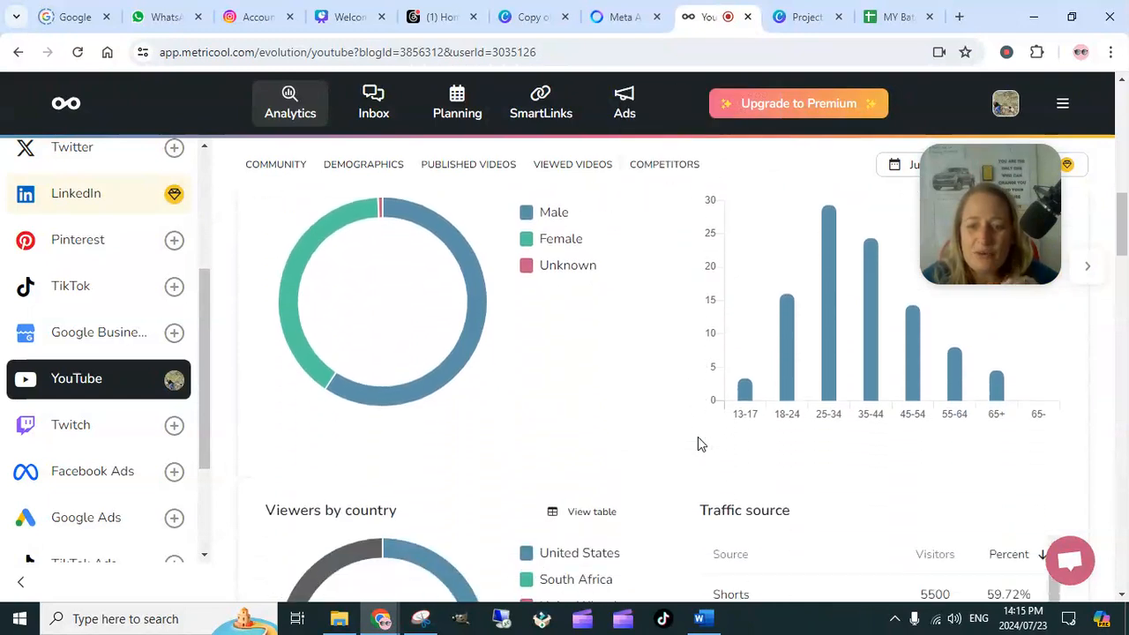
scroll(698, 441, "down", 8)
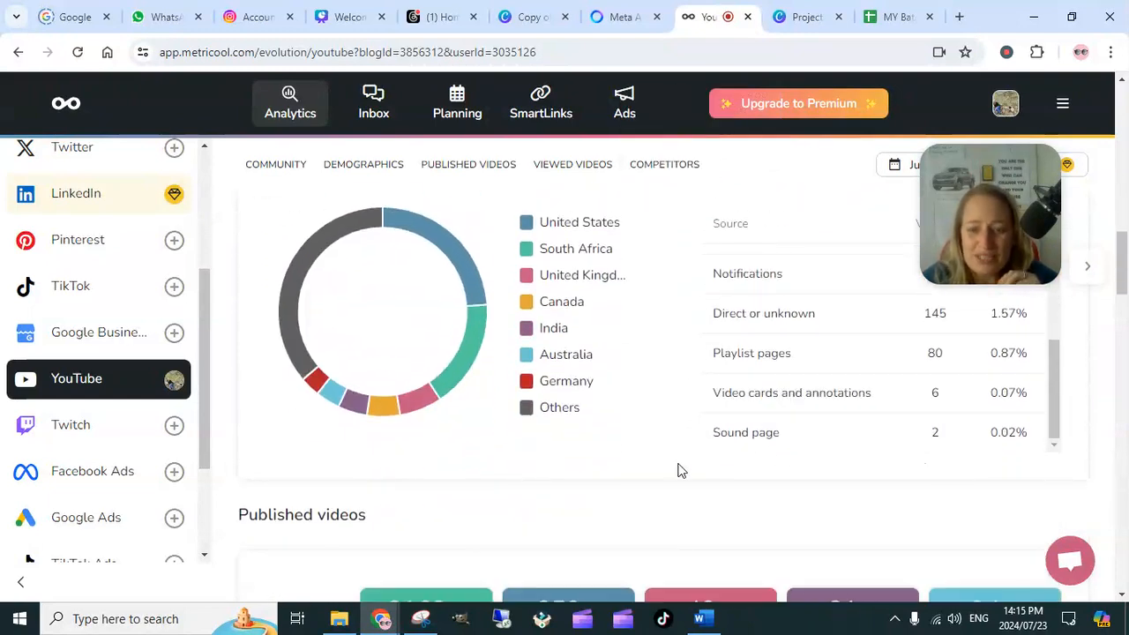
scroll(679, 469, "down", 8)
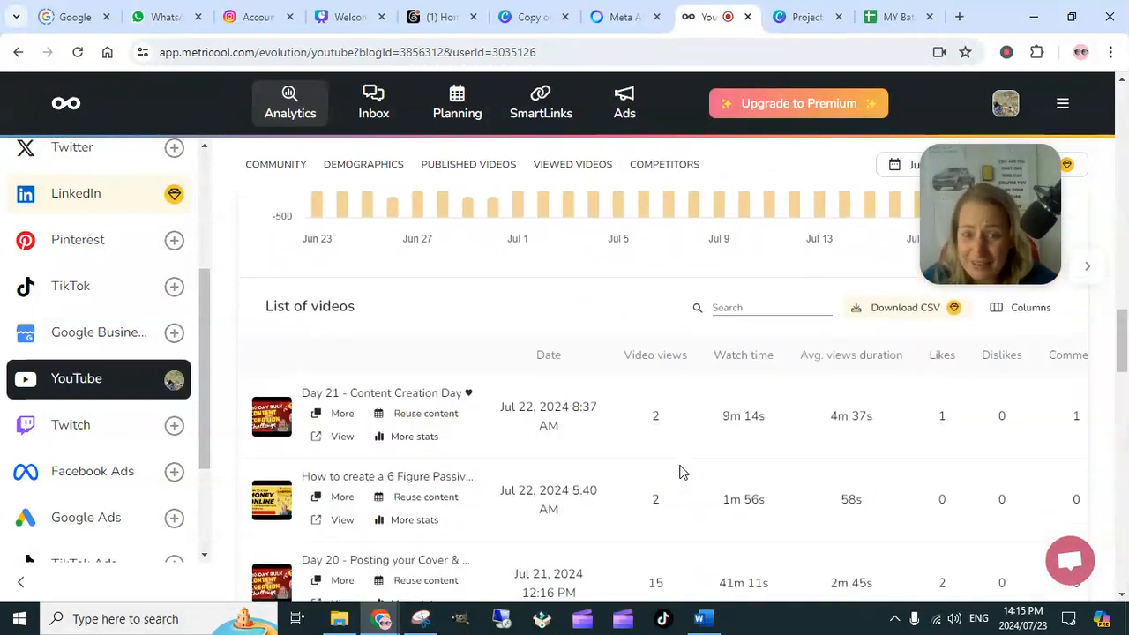
scroll(680, 472, "down", 6)
scroll(617, 488, "down", 5)
scroll(605, 468, "up", 5)
scroll(618, 459, "up", 20)
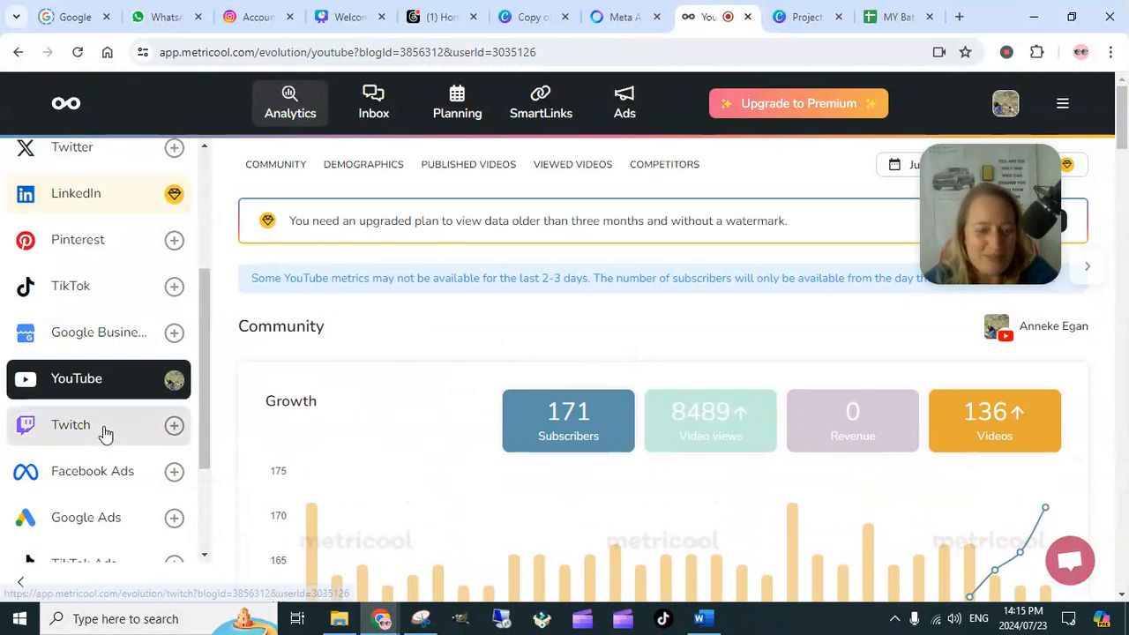
scroll(105, 431, "up", 3)
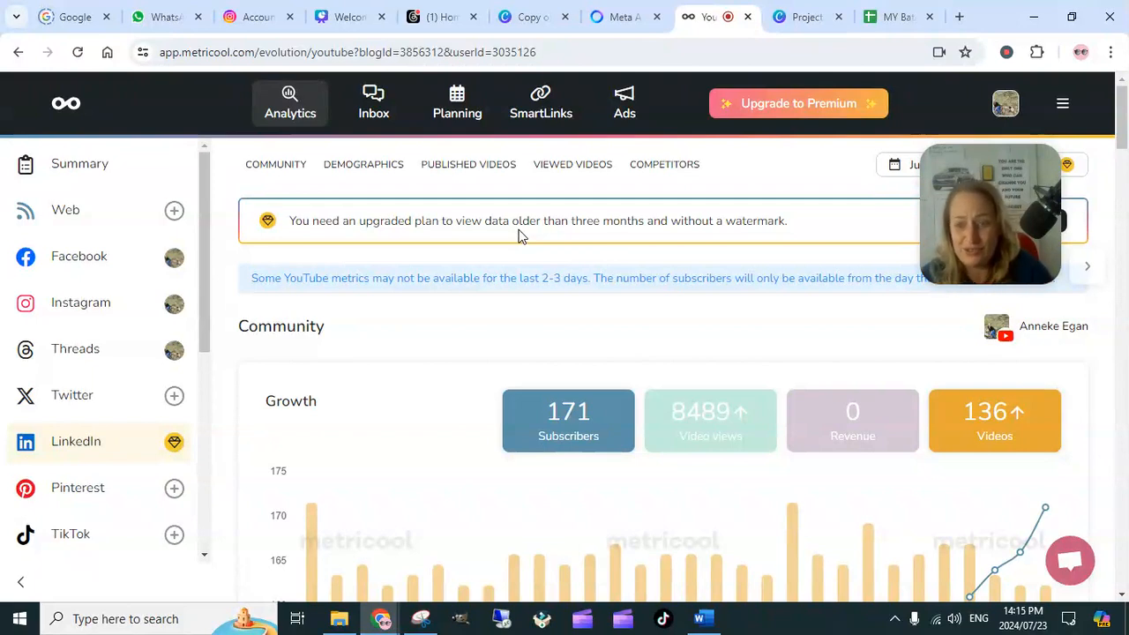
Step: Open the planning calendar and start creating a new post
left_click(453, 115)
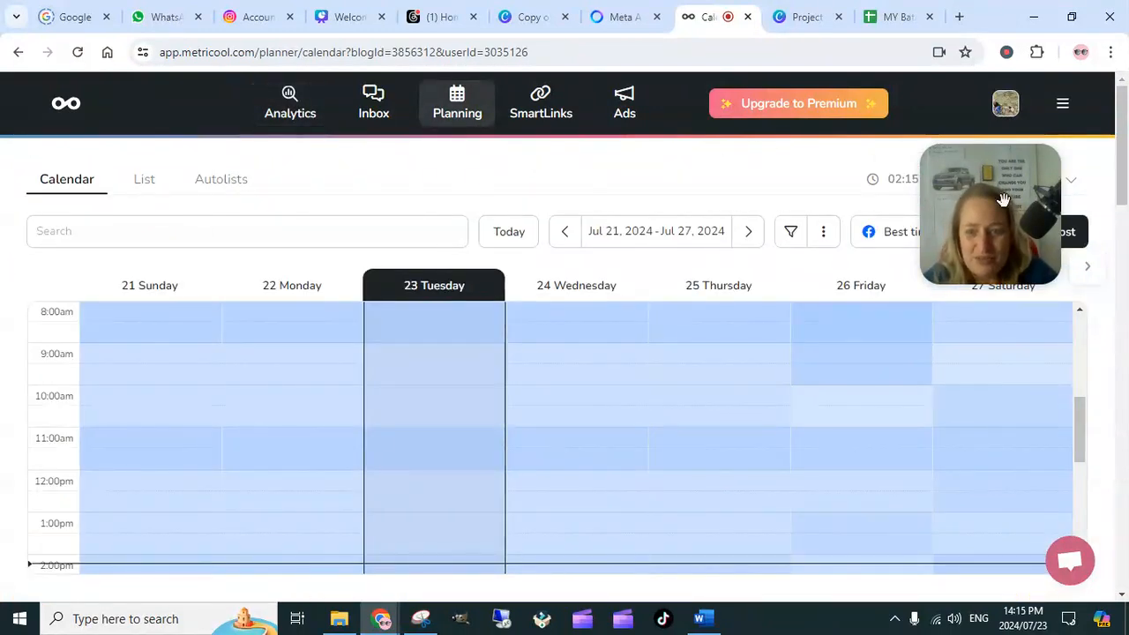
left_click_drag(1008, 212, 214, 213)
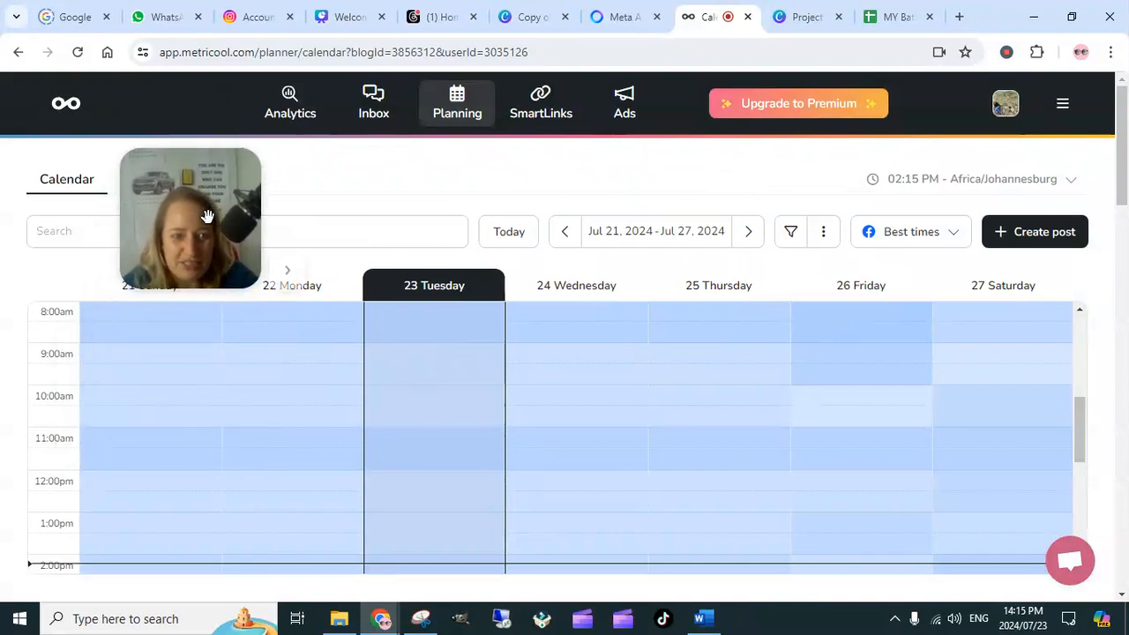
left_click(1044, 236)
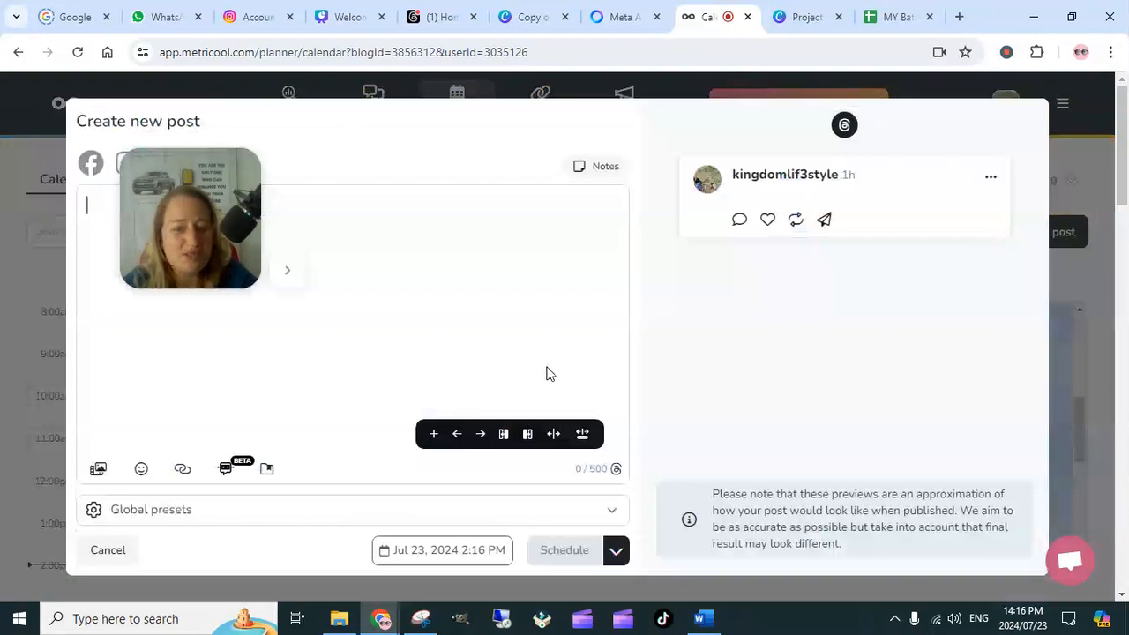
Step: Add Facebook to the new post, view its Post, Reel and Story publication types, and remove Facebook again
left_click_drag(191, 218, 853, 316)
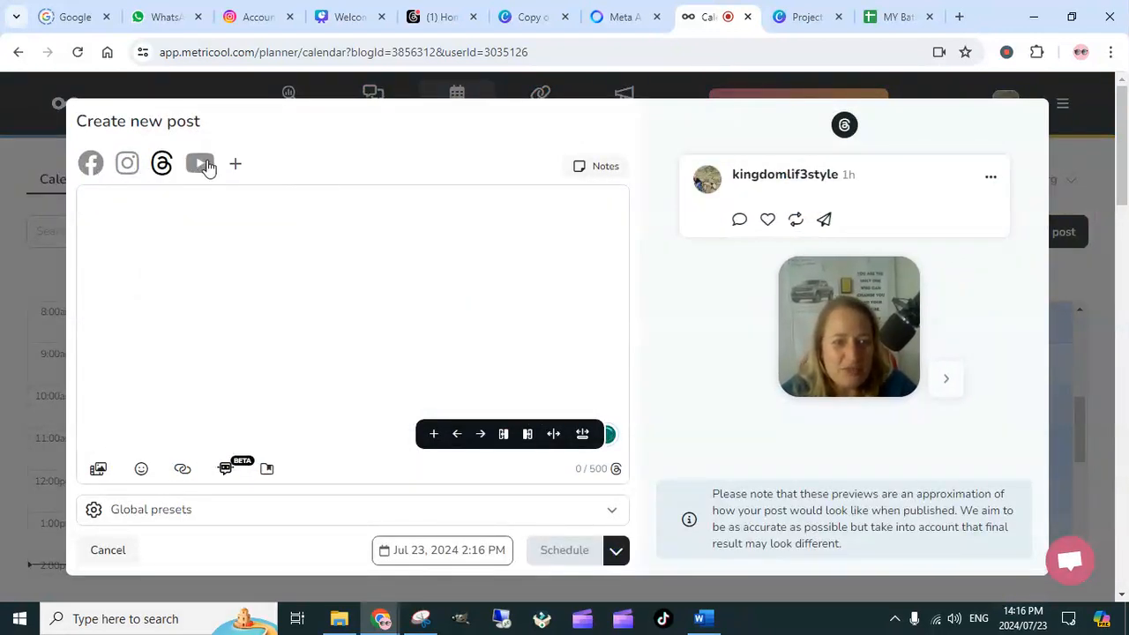
left_click(92, 169)
left_click(86, 237)
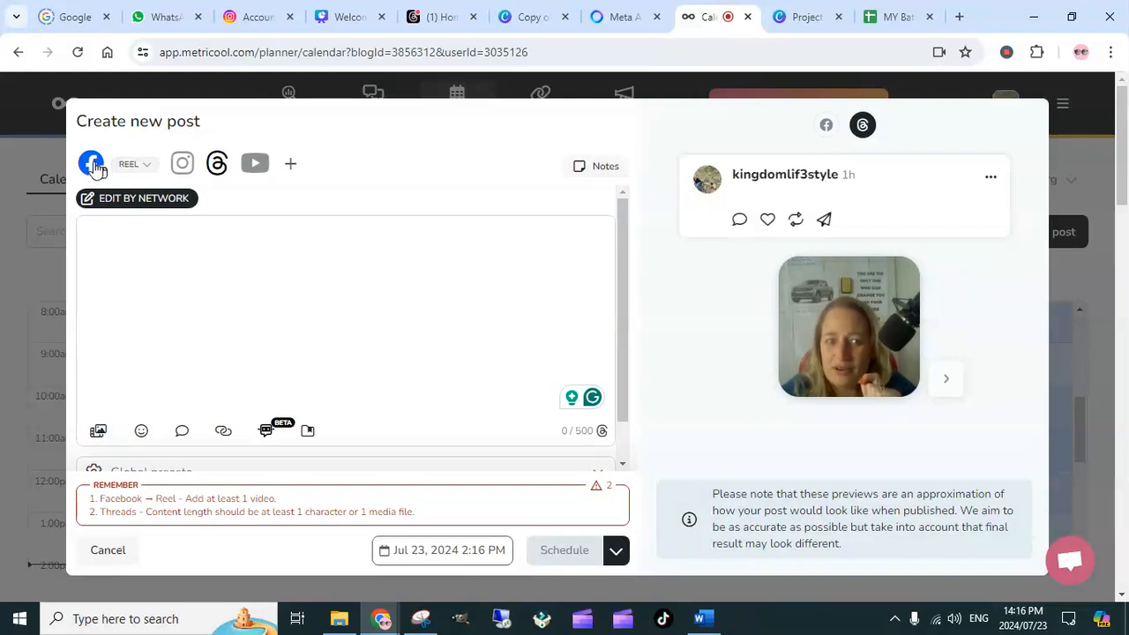
left_click(134, 164)
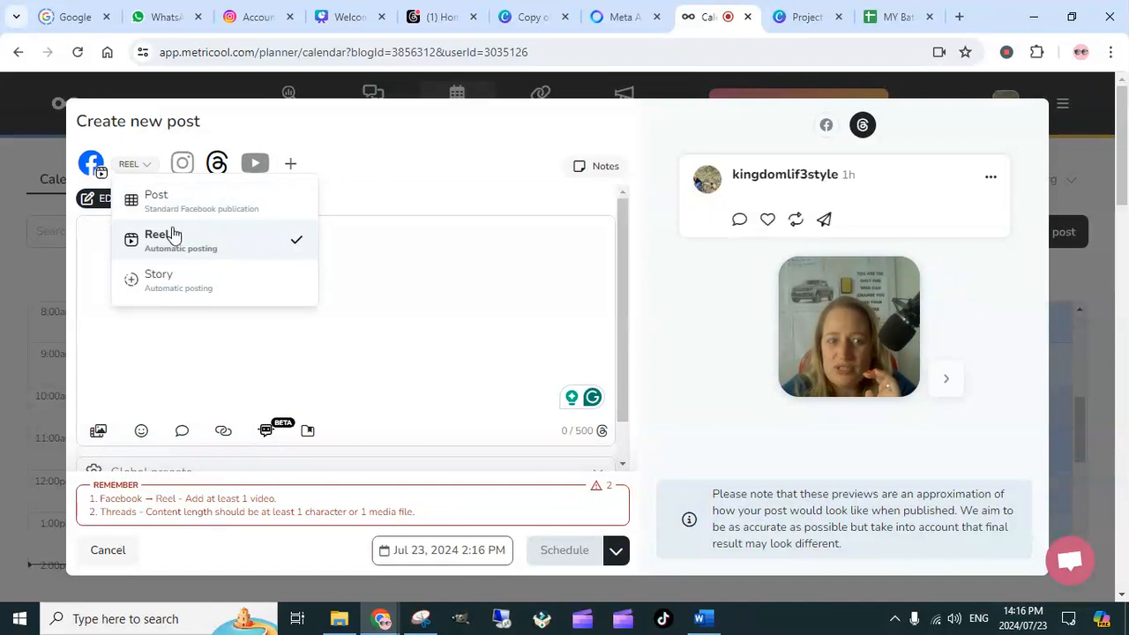
left_click(93, 167)
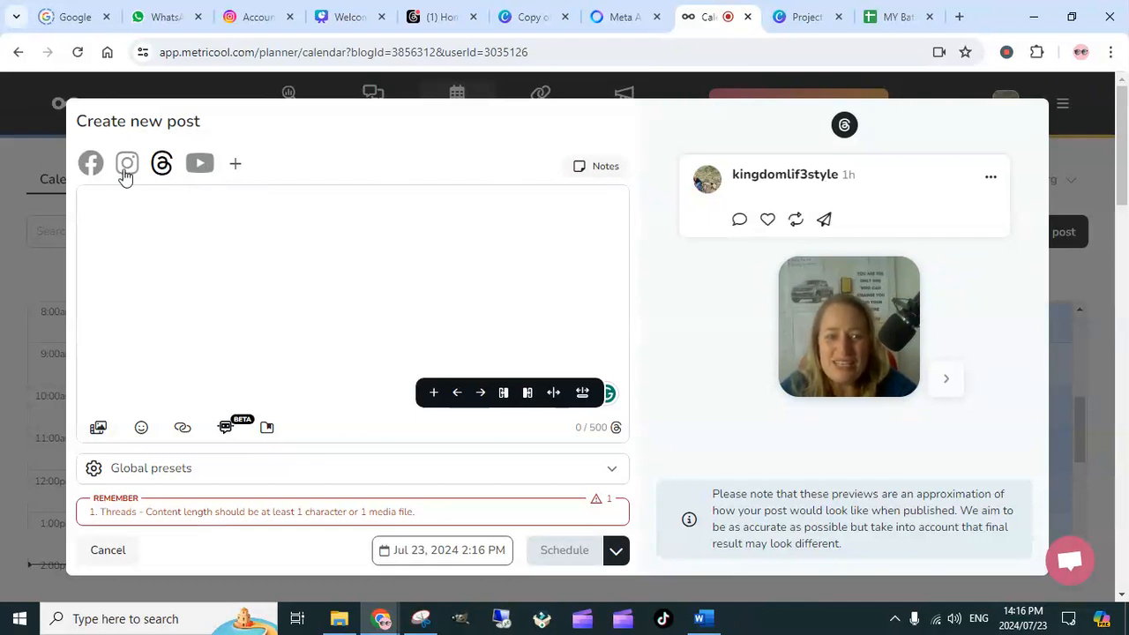
Step: Add Facebook, Instagram and YouTube alongside Threads and look through the YouTube and Instagram publication types
left_click(92, 164)
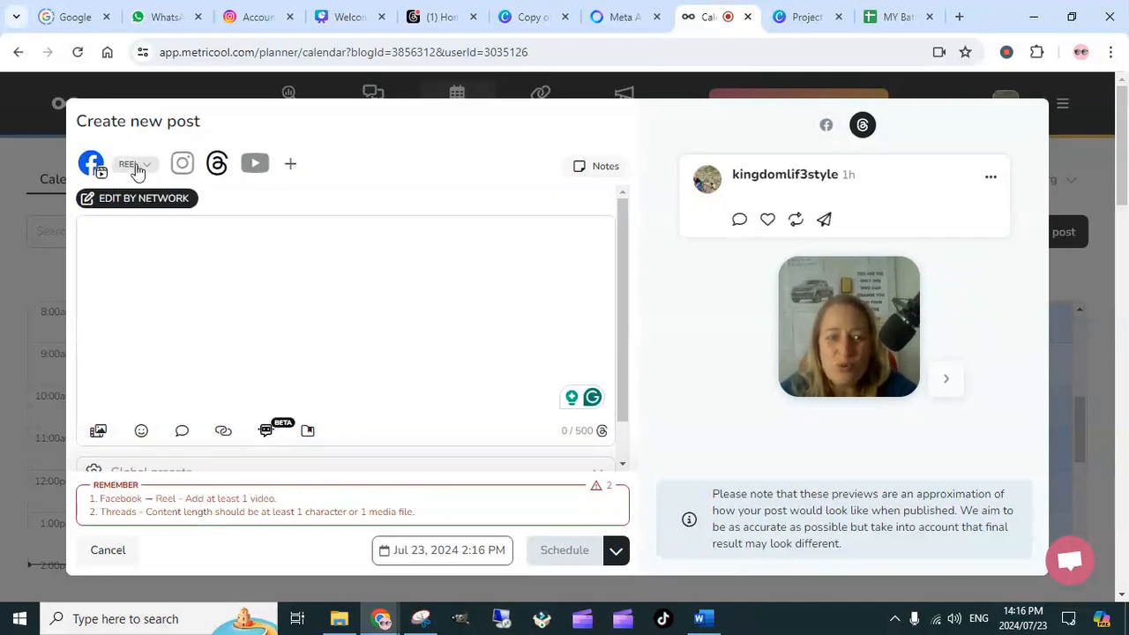
left_click(182, 164)
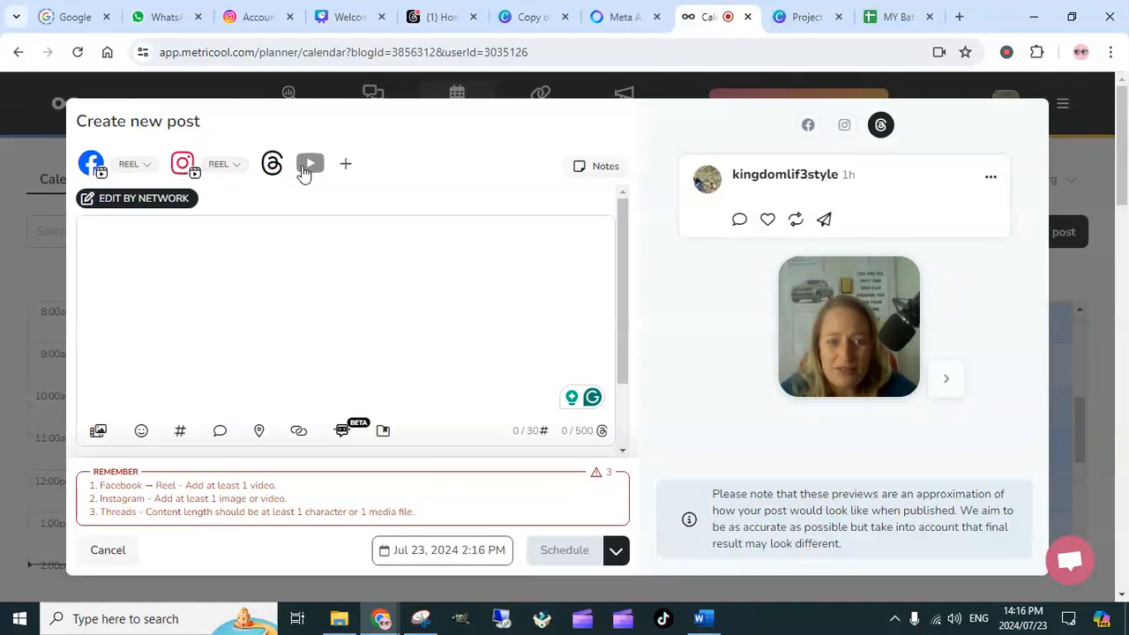
left_click(306, 168)
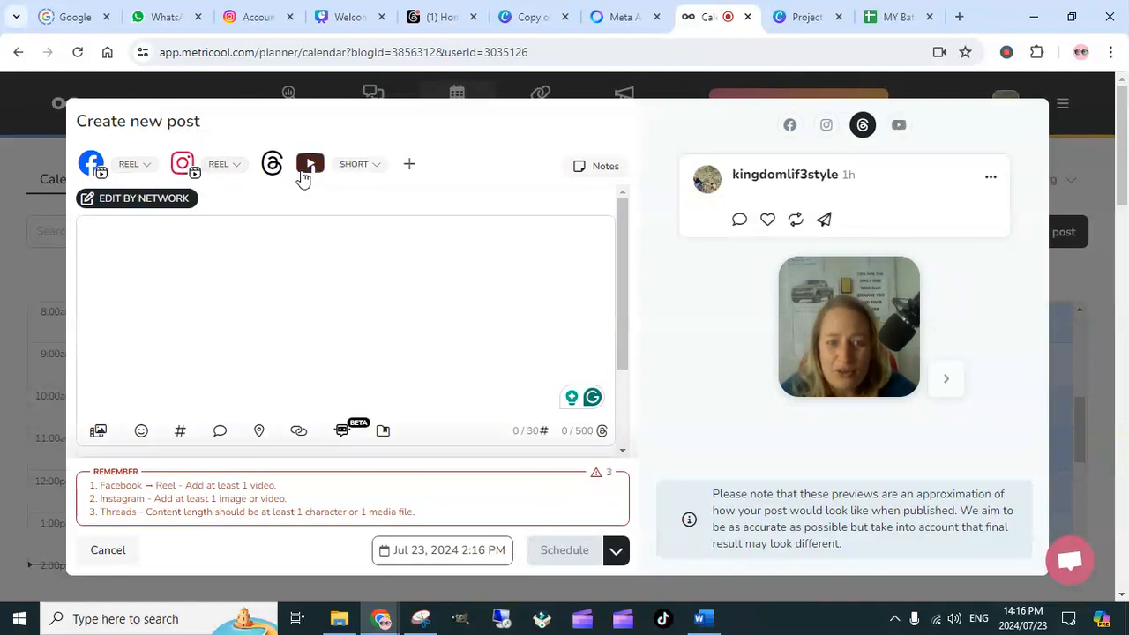
left_click(371, 168)
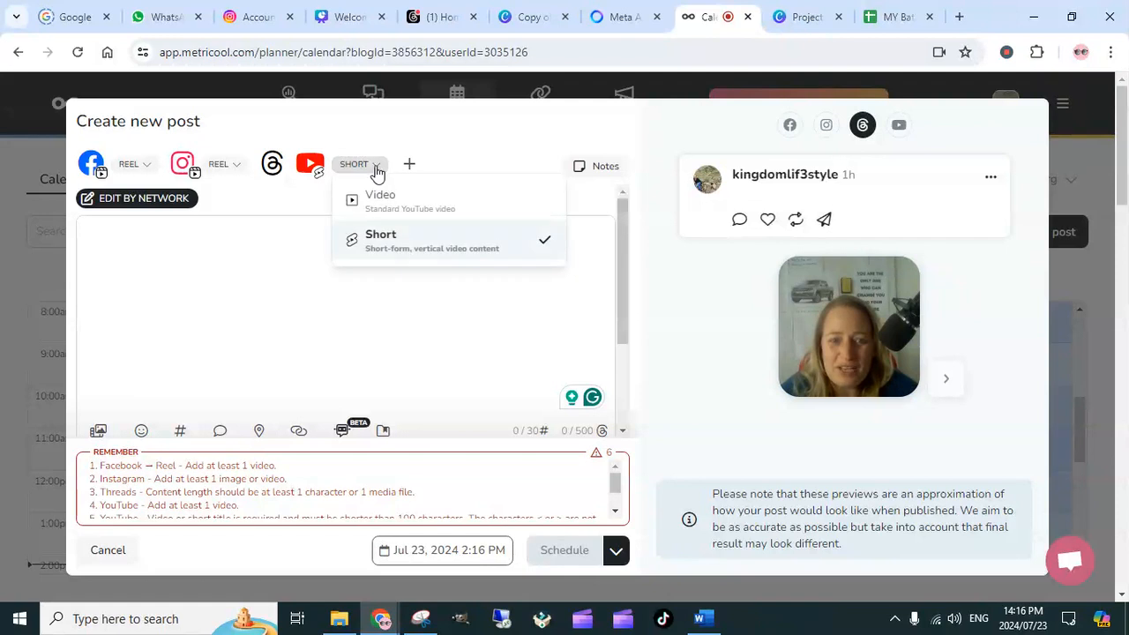
left_click(275, 170)
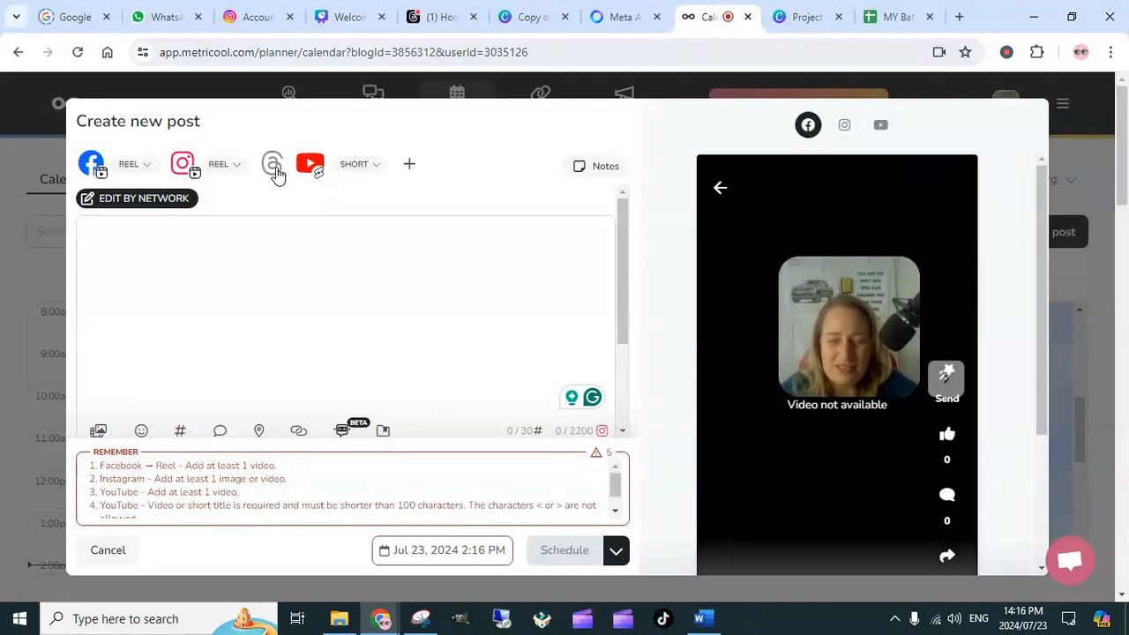
left_click(274, 168)
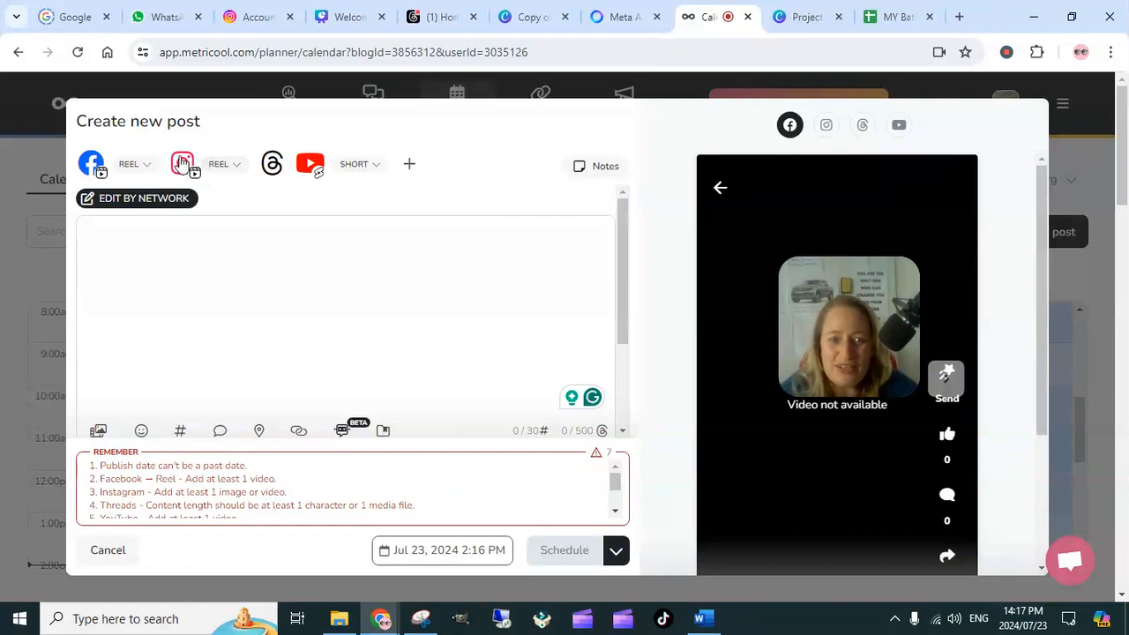
left_click(229, 167)
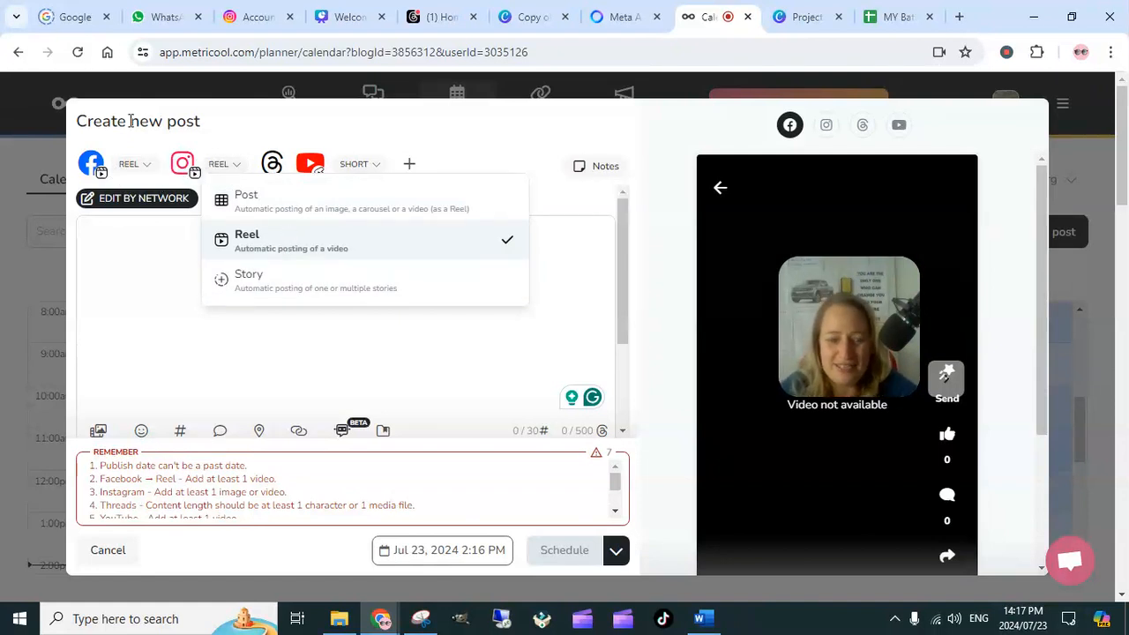
Step: Remove Facebook, Instagram and YouTube from the post, leaving only Threads selected
left_click(96, 169)
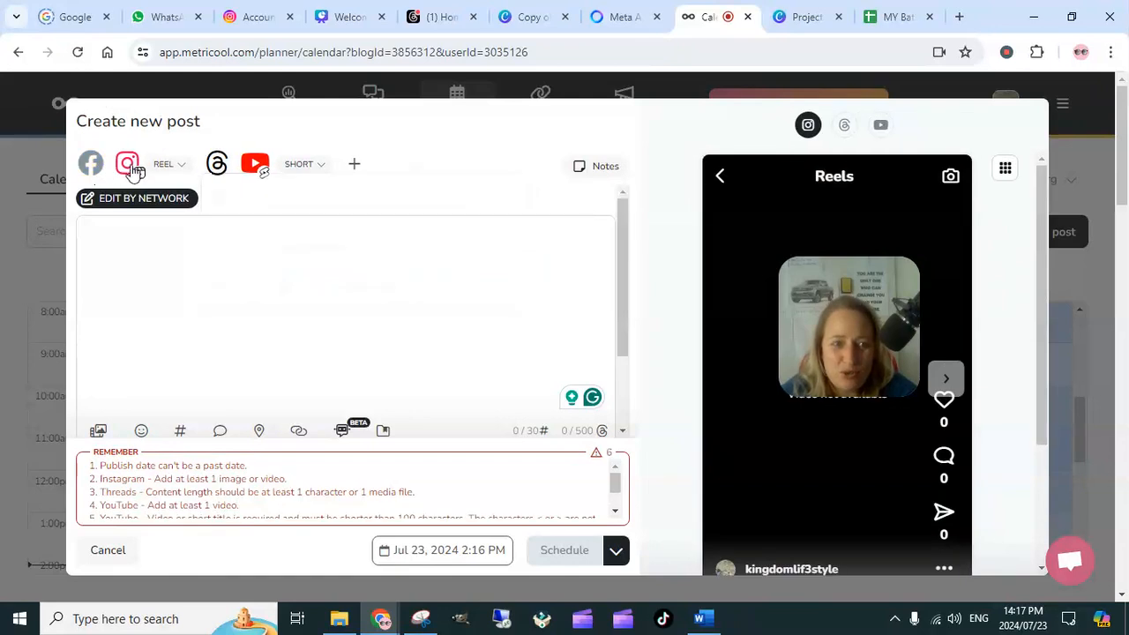
left_click(128, 166)
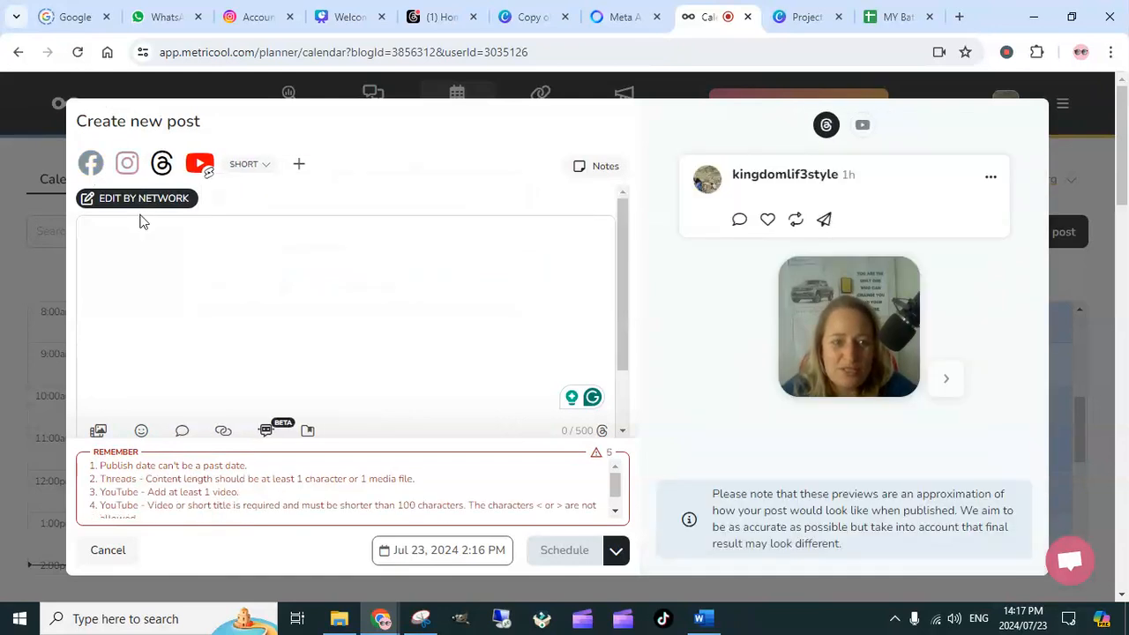
left_click(198, 165)
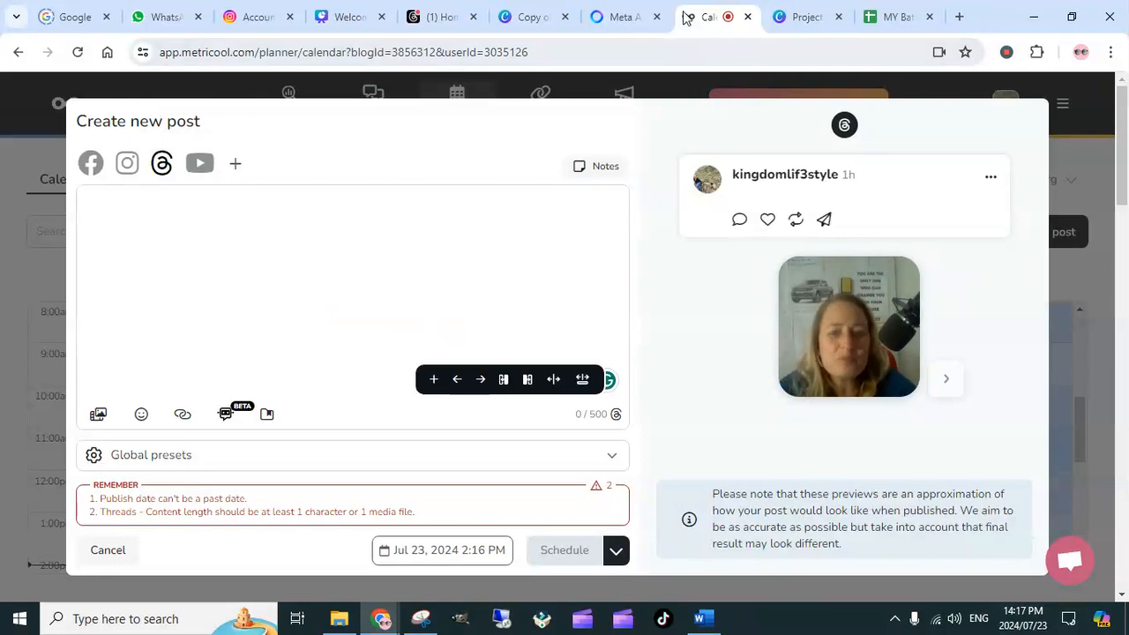
Step: Switch to the Google Sheet and copy the full text of the first Monday thread in cell A2
left_click(608, 18)
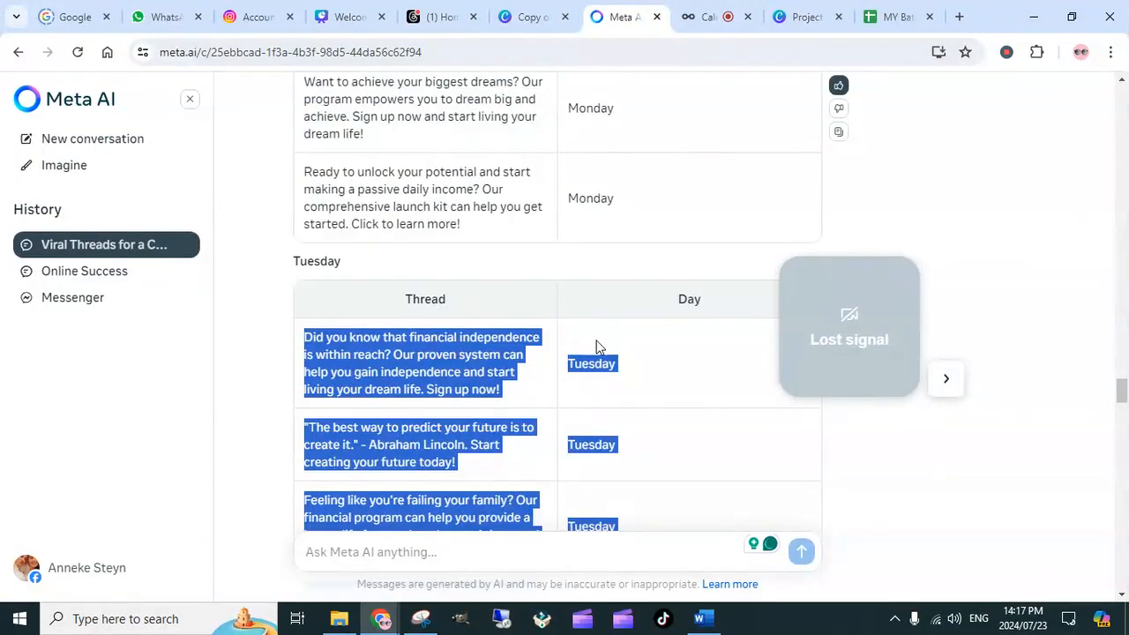
scroll(595, 348, "up", 5)
left_click(890, 16)
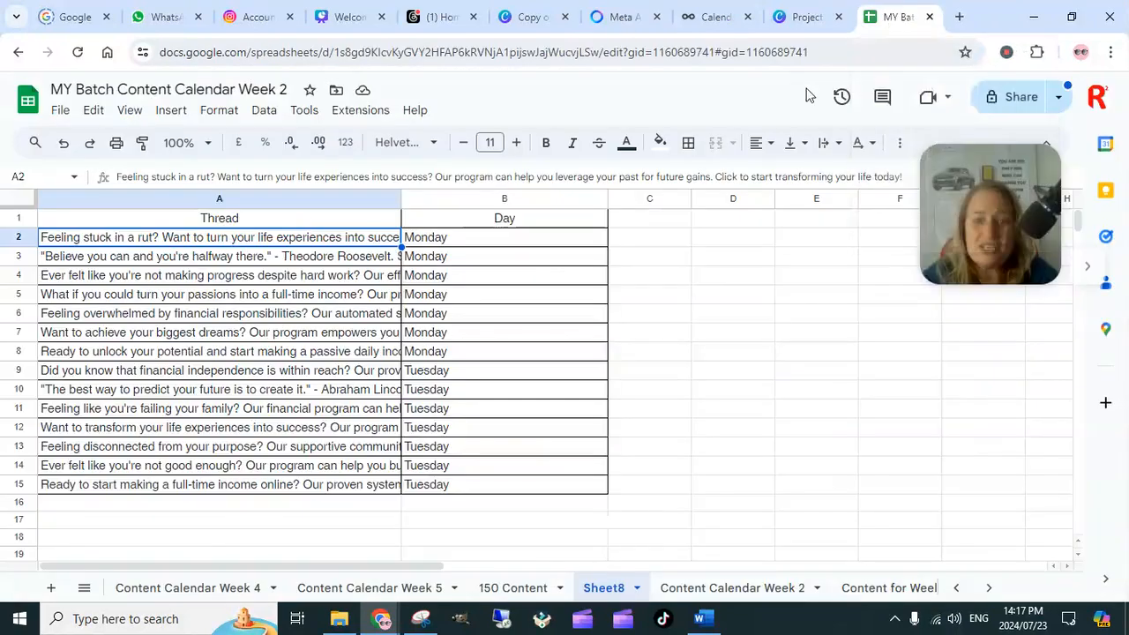
left_click(668, 242)
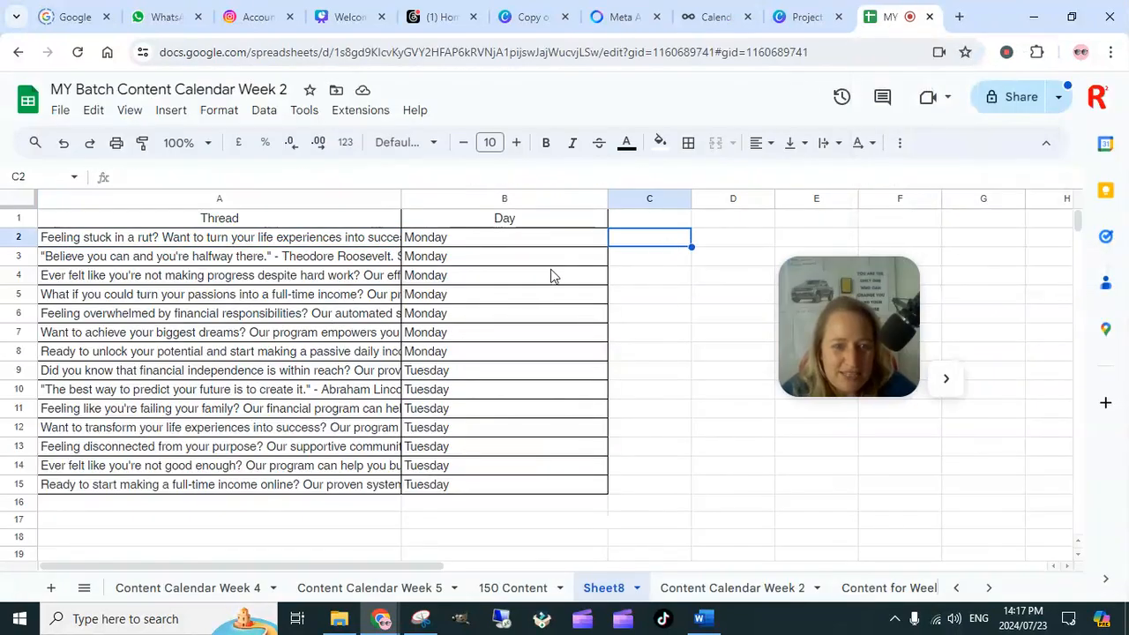
left_click(216, 238)
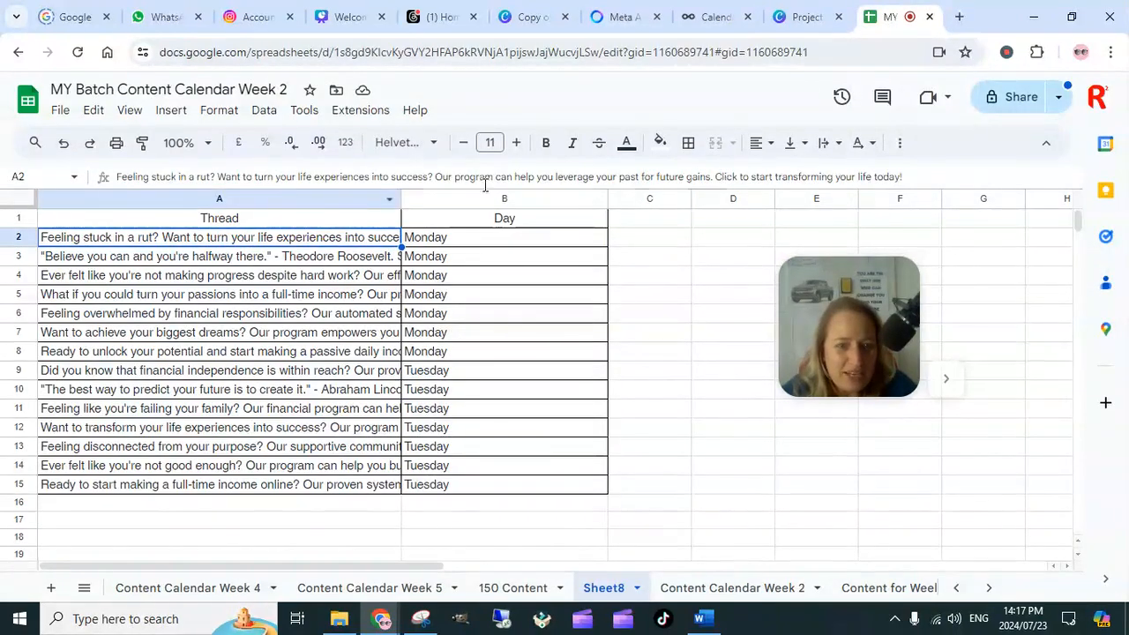
left_click(645, 175)
key("ctrl+a")
key("ctrl+c")
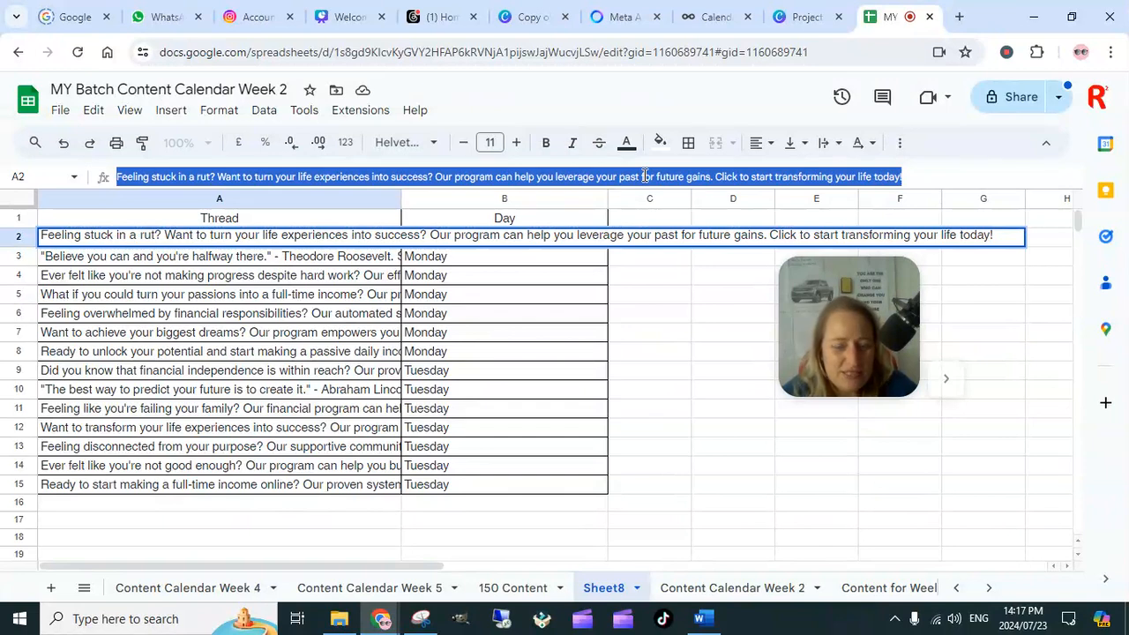
Step: Paste the copied thread into the new Metricool post and accept the grammar suggestion "Are you feeling" for its opening
left_click(715, 18)
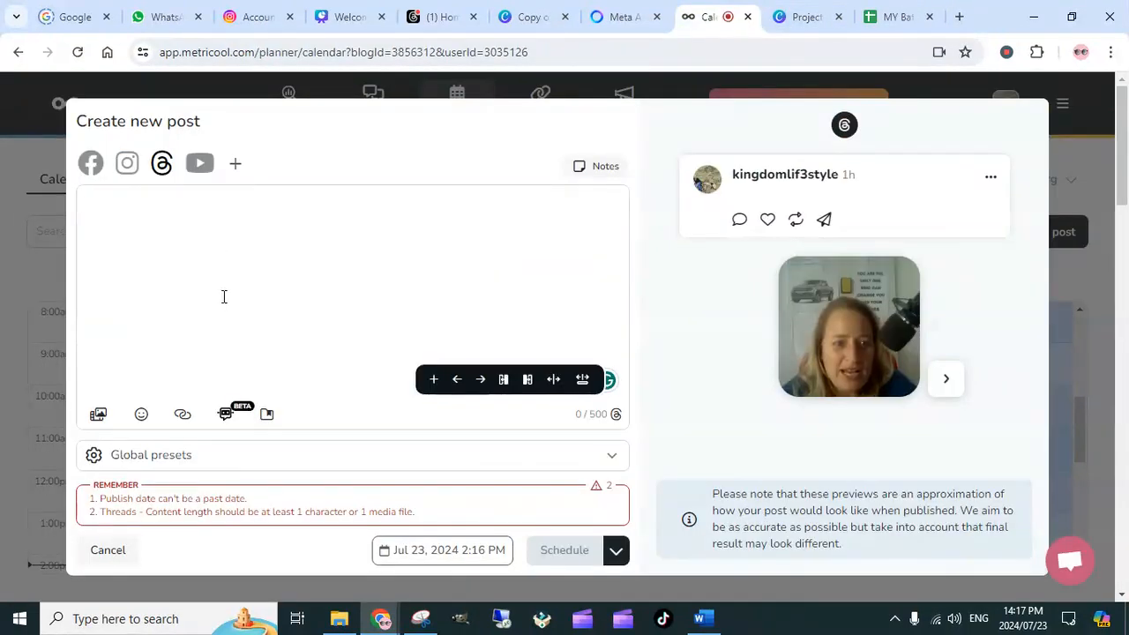
key("ctrl+v")
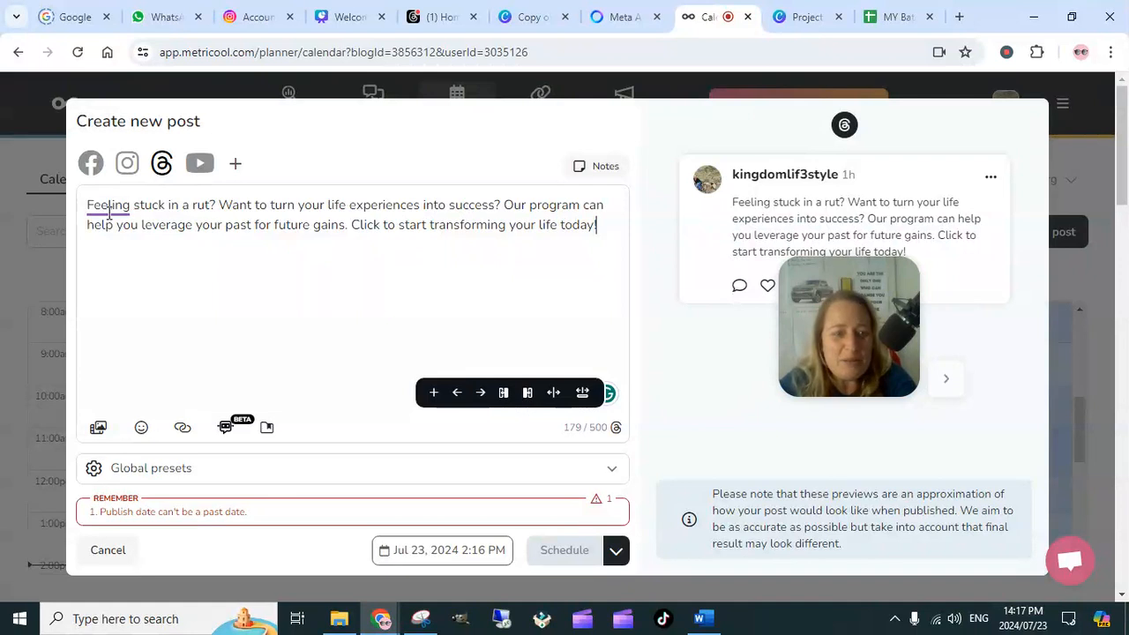
mouse_move(106, 206)
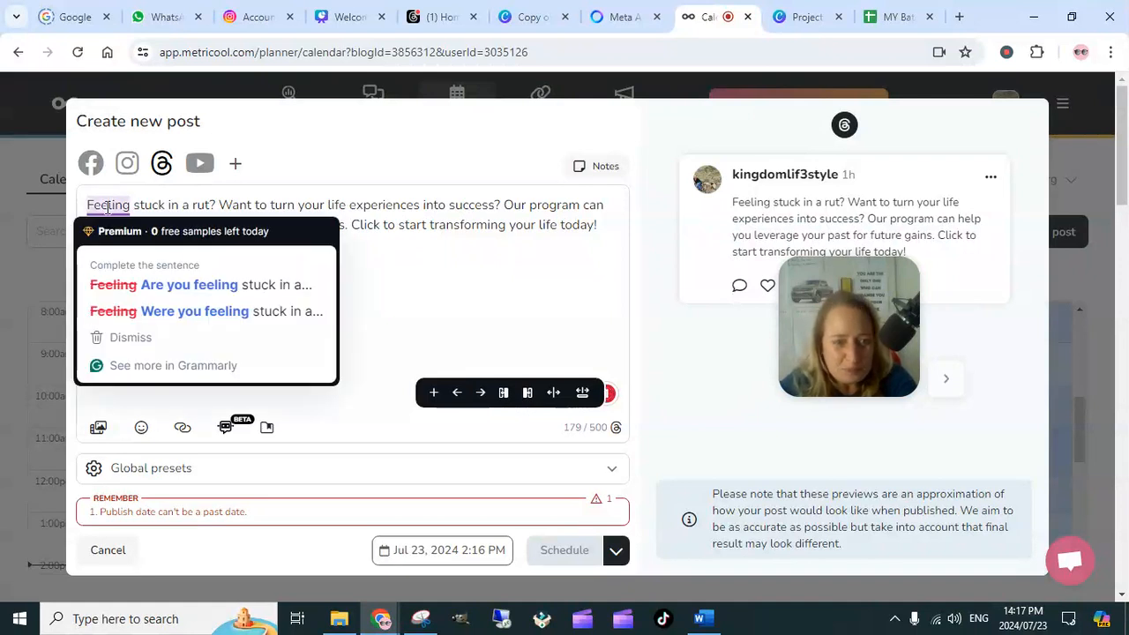
left_click(156, 285)
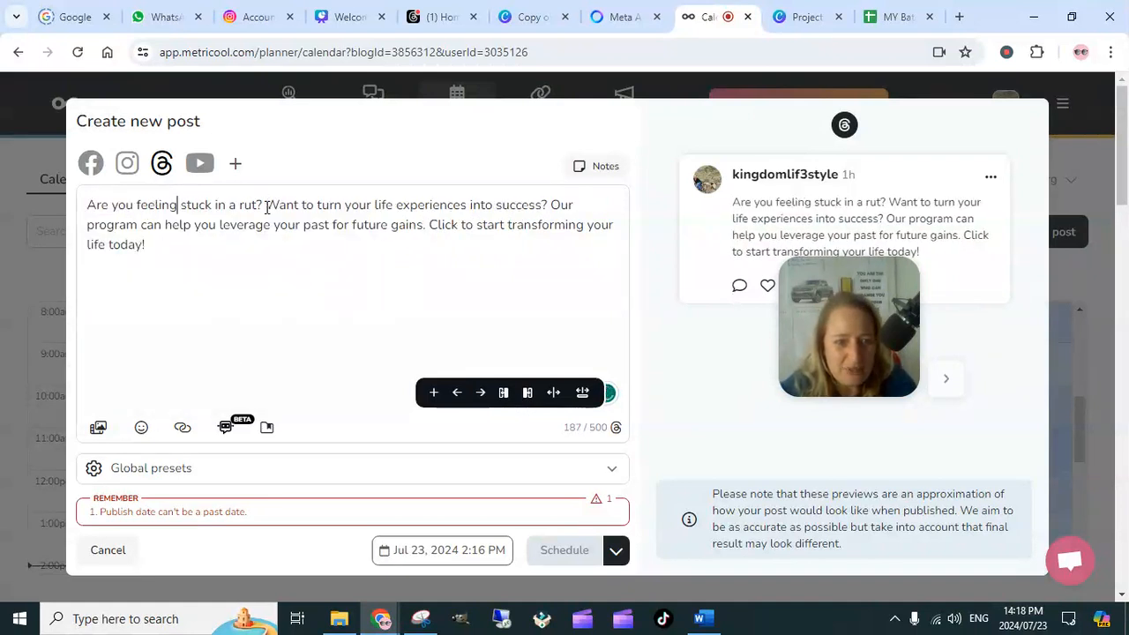
Step: Put each of the post's four sentences on its own line, separated by blank lines
key("Return")
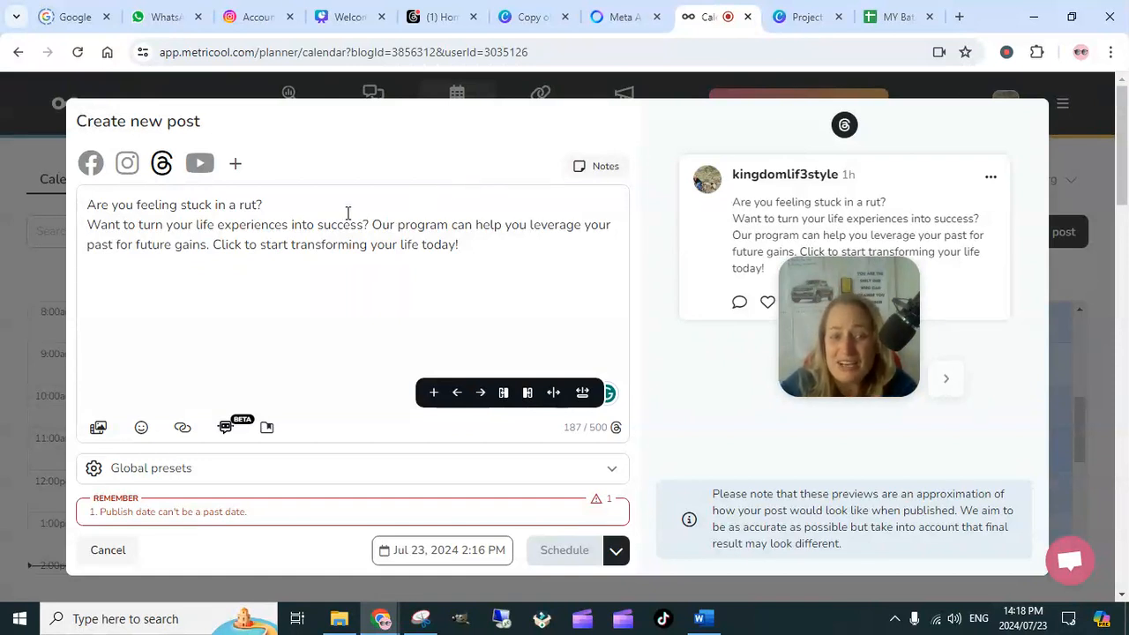
left_click(379, 225)
key("Return")
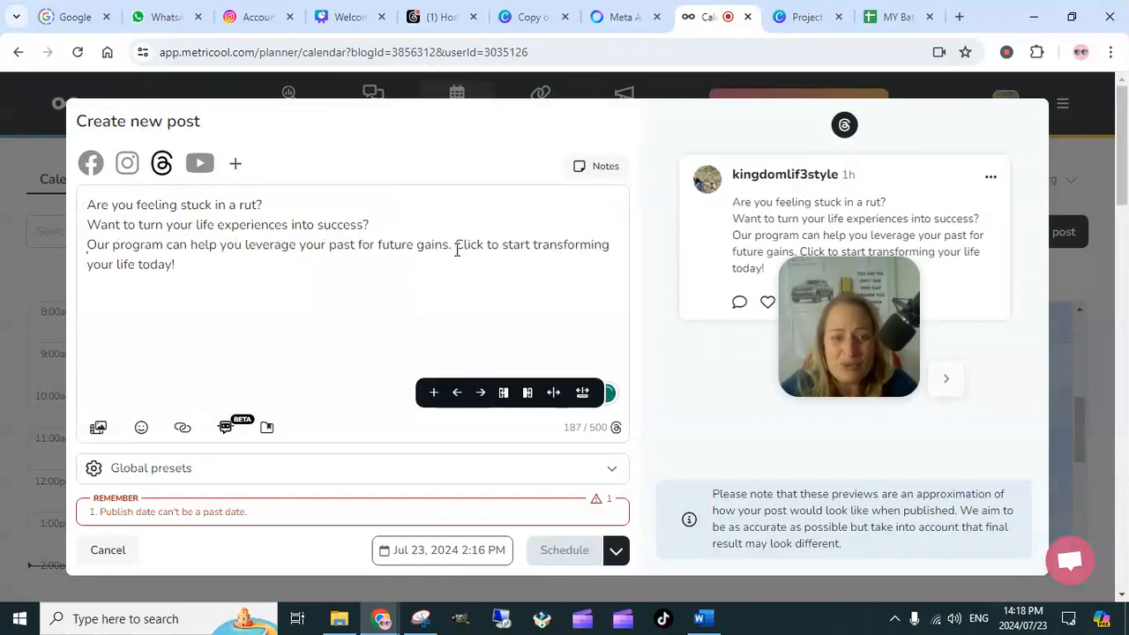
key("Return")
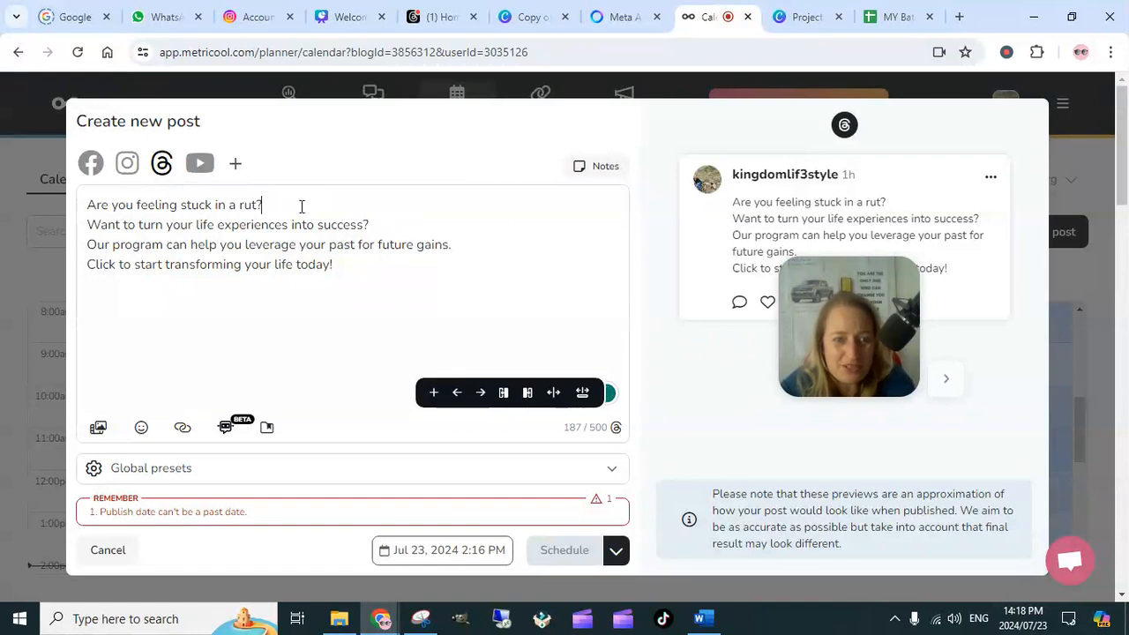
key("Return")
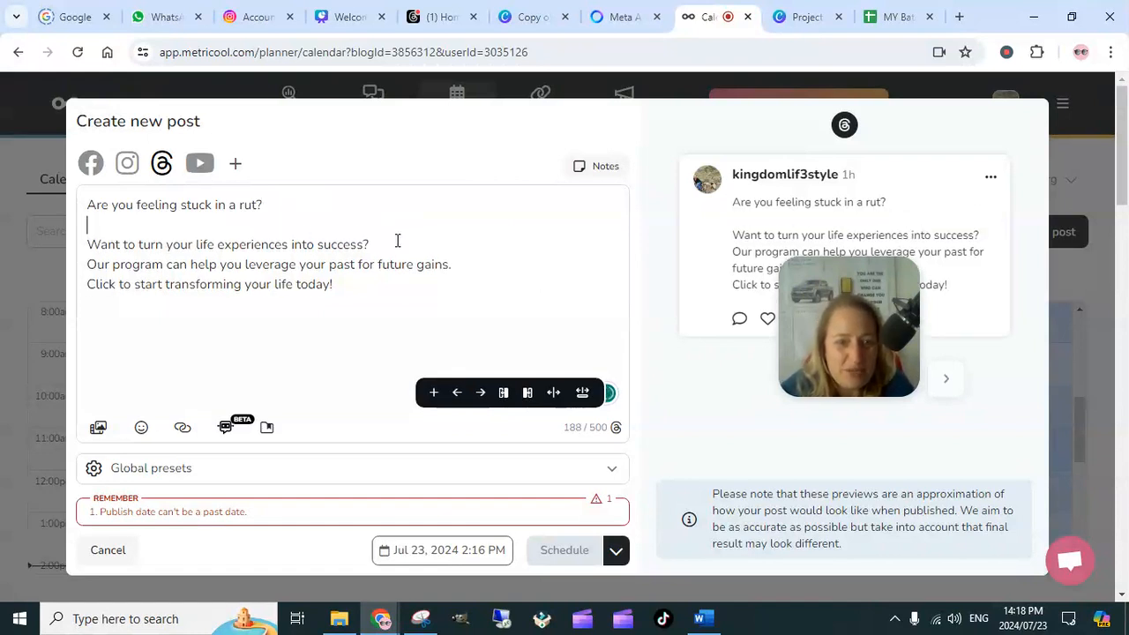
key("Return")
left_click(464, 288)
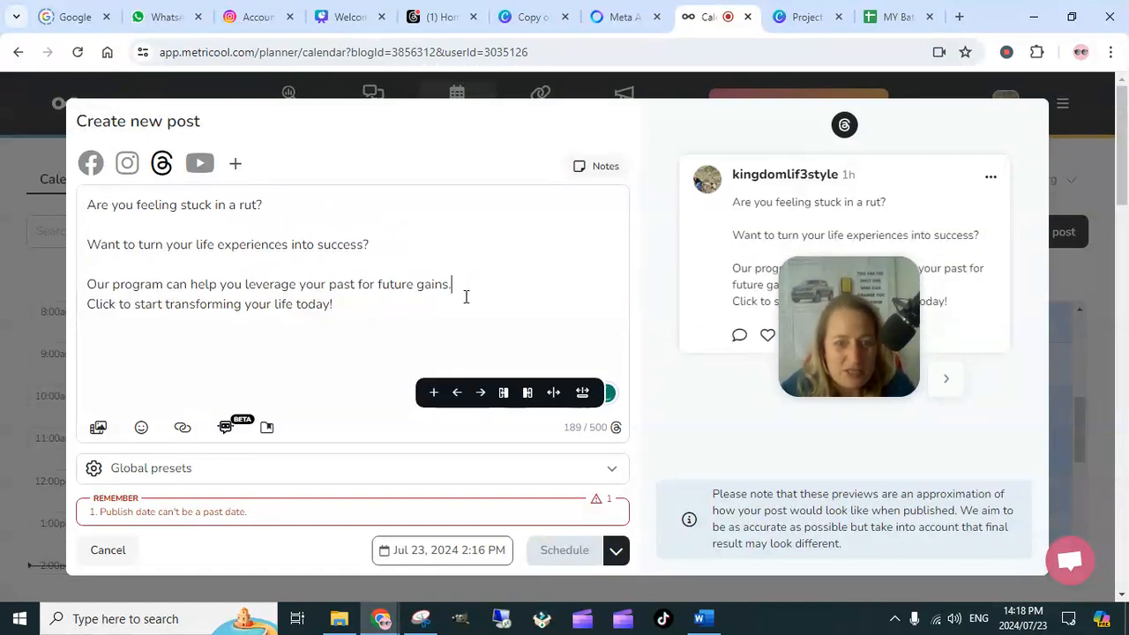
key("Return")
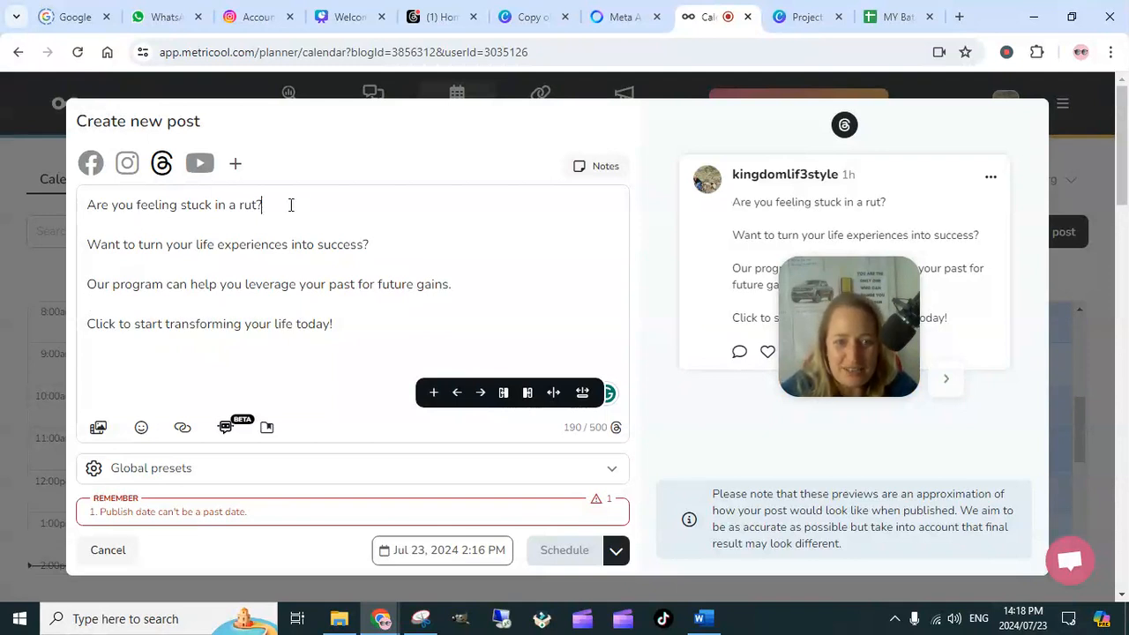
Step: Replace the full stop after "future gains" with the 💫 emoji
left_click(397, 246)
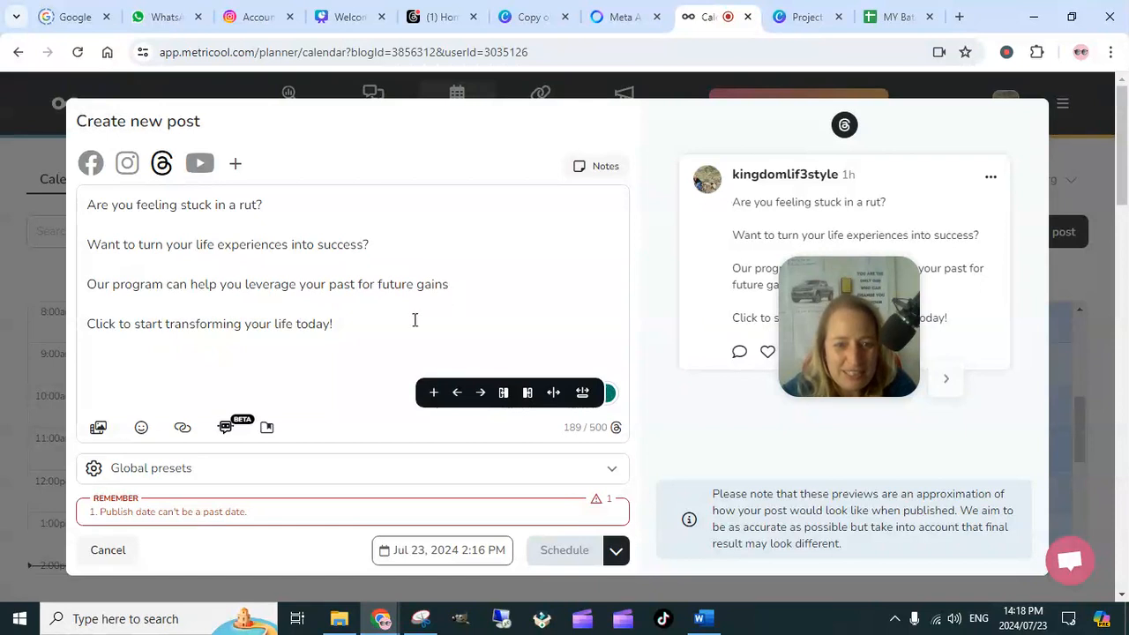
left_click(150, 388)
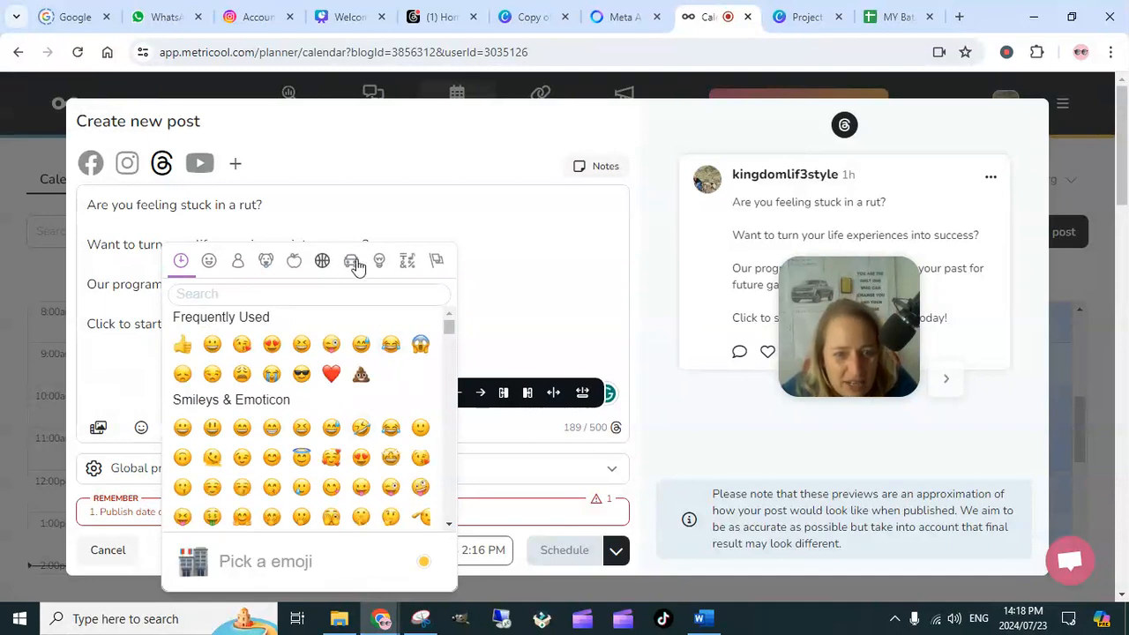
scroll(388, 463, "down", 5)
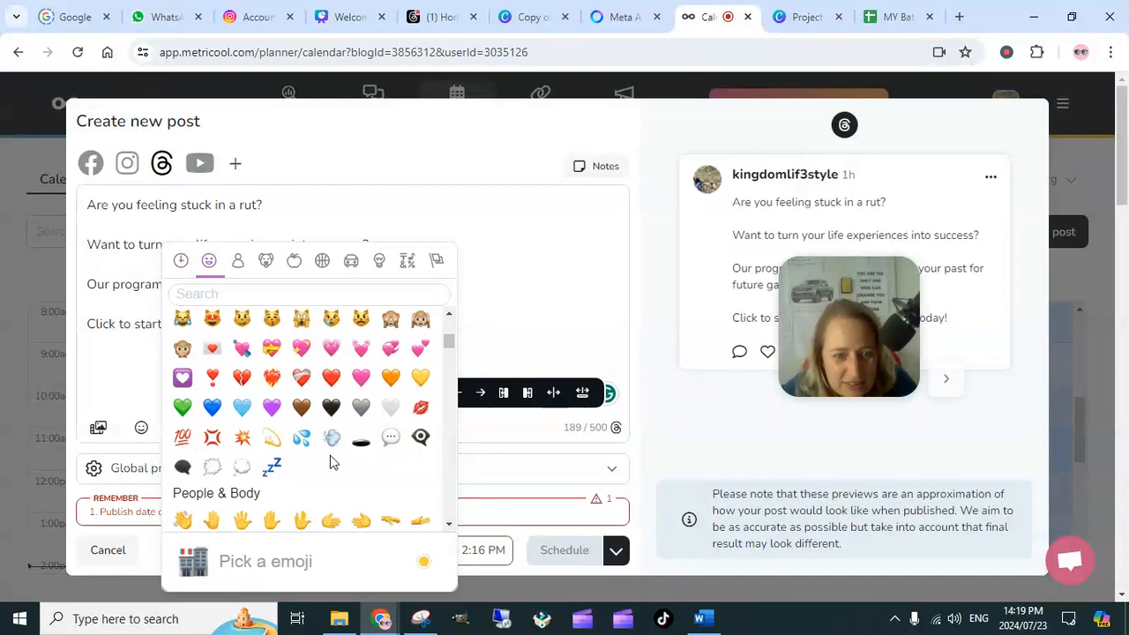
left_click(271, 441)
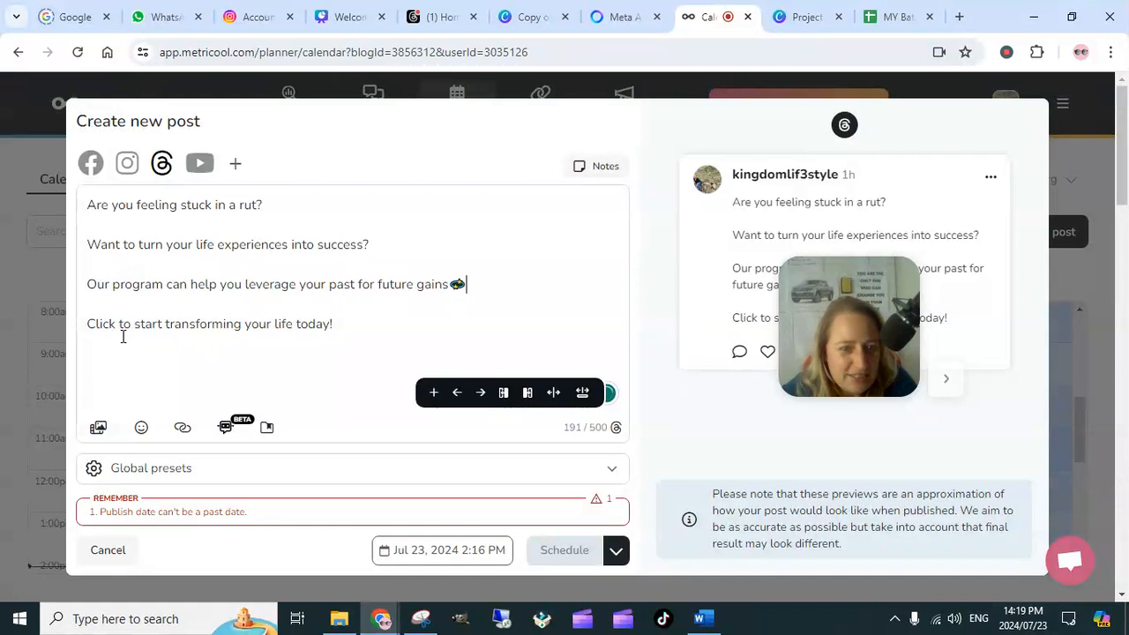
Step: Reword the beginning of the post's last sentence so it reads "You can start transforming your life today"
left_click(169, 324)
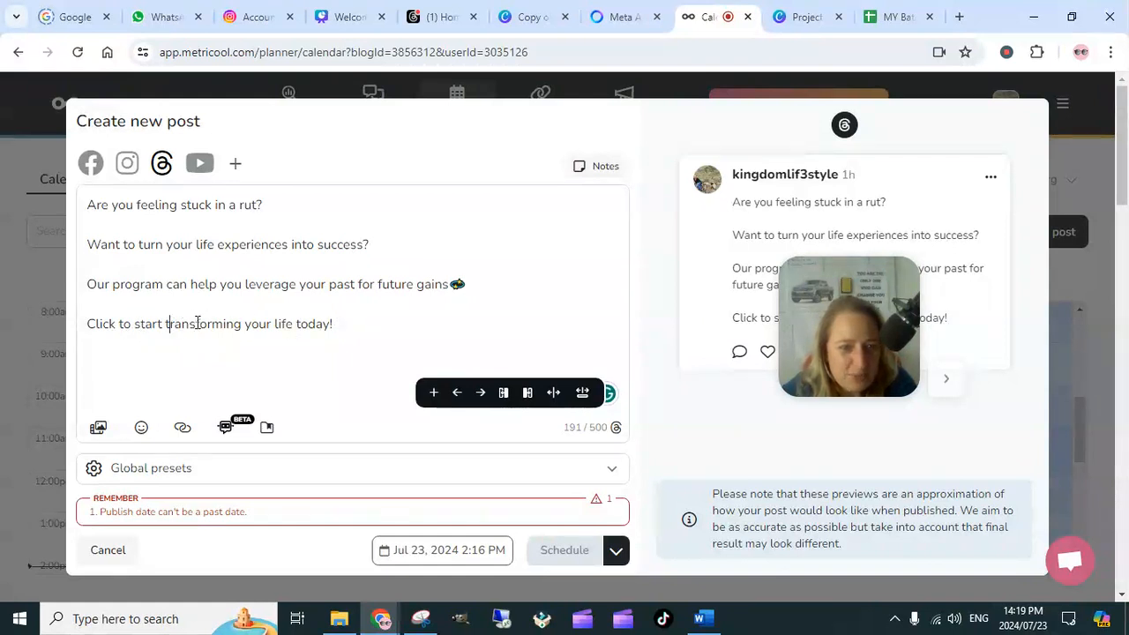
key("BackSpace")
key("BackSpace")
key("BackSpace")
key("BackSpace")
key("BackSpace")
key("BackSpace")
key("BackSpace")
key("BackSpace")
key("BackSpace")
key("BackSpace")
key("BackSpace")
key("BackSpace")
key("BackSpace")
key("BackSpace")
key("BackSpace")
key("BackSpace")
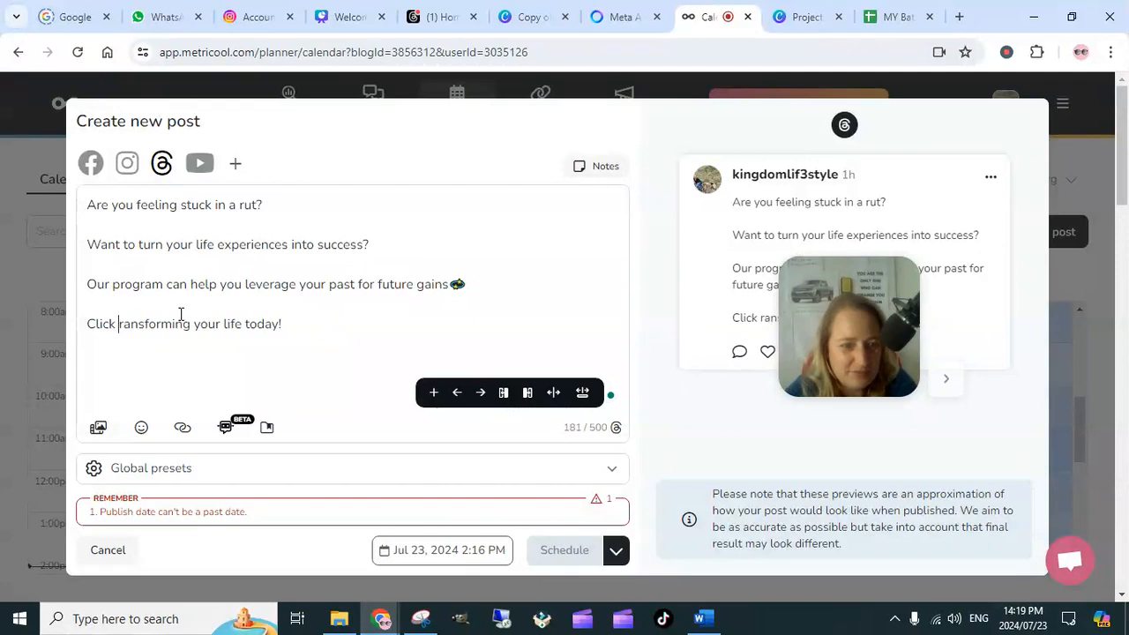
type("You can")
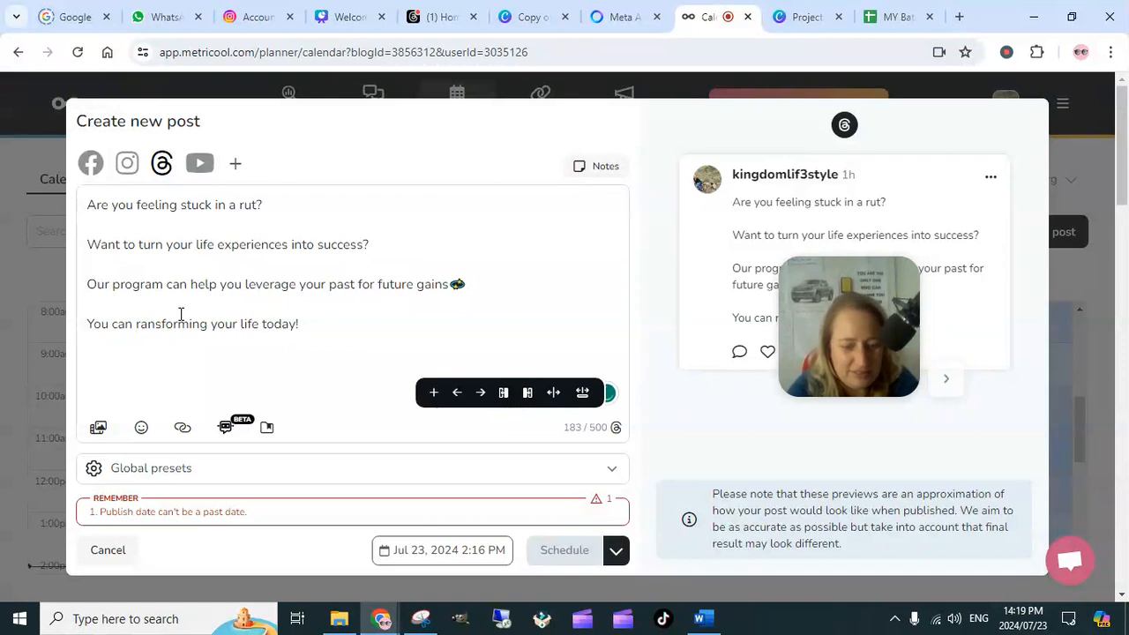
type(" start t")
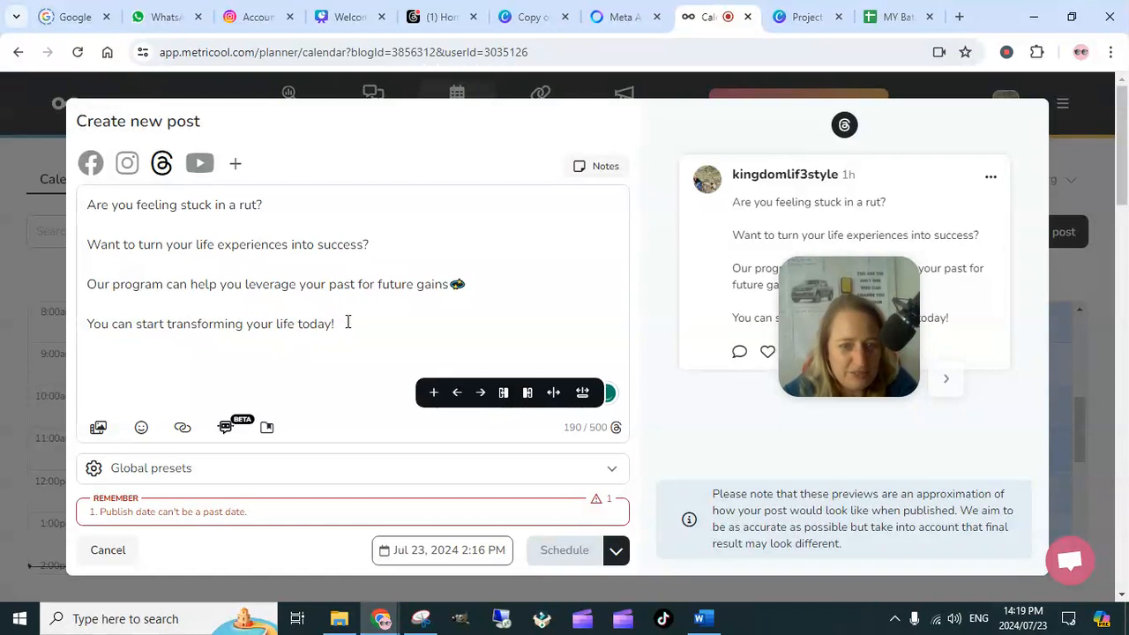
Step: Extend the last sentence, replacing its exclamation mark, with "by clicking on my link and giving it a shot!"
key("BackSpace")
type("by")
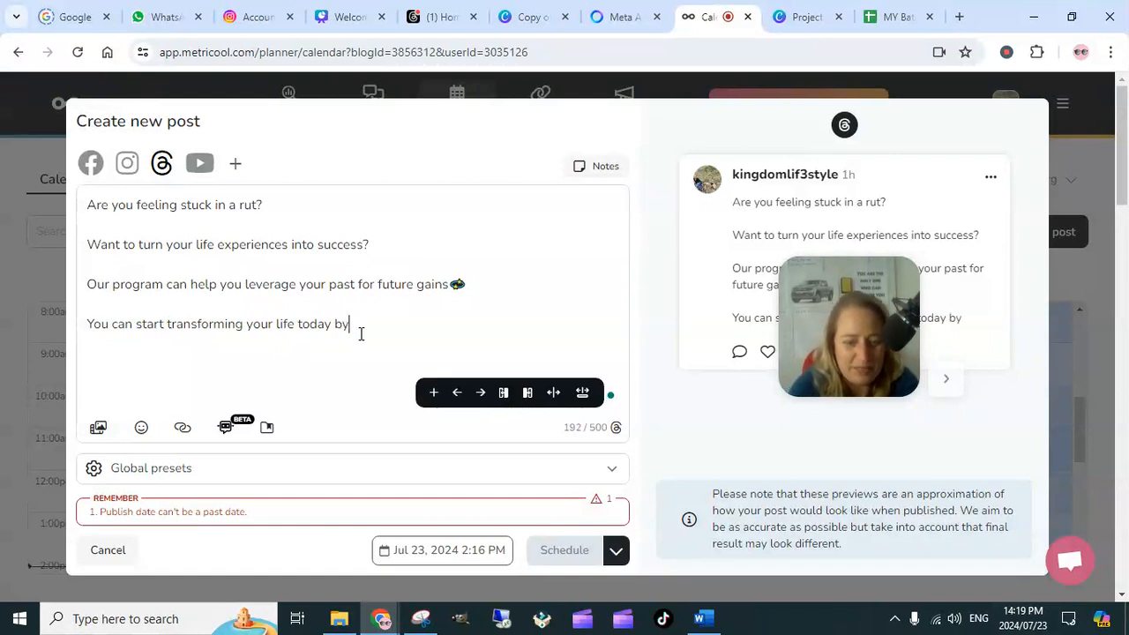
type(" clicking on my link and giving it a")
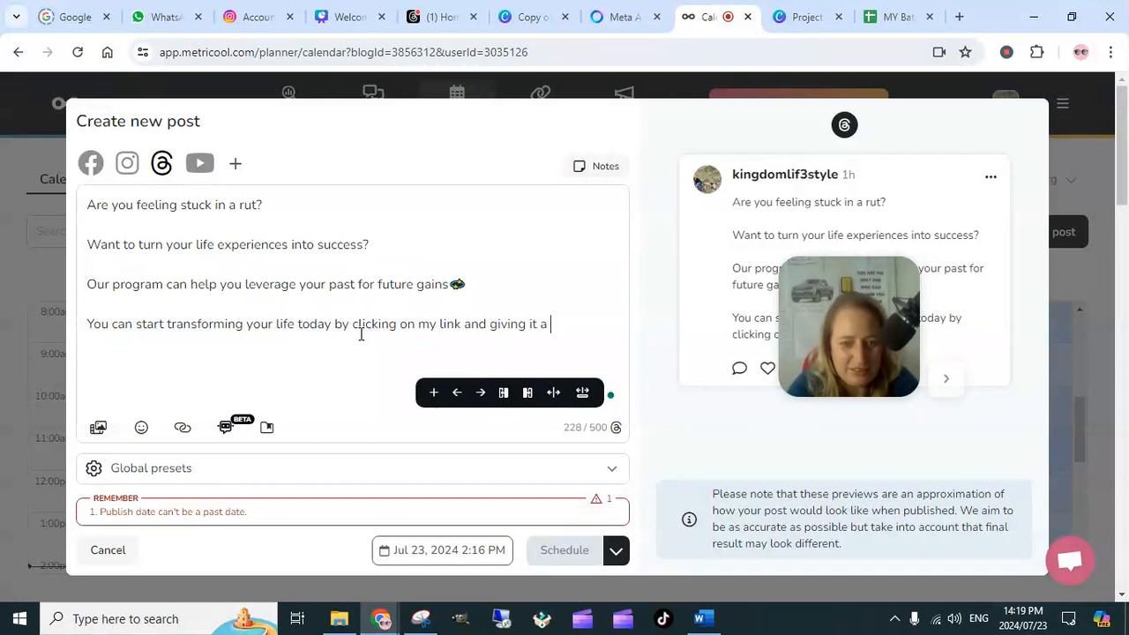
type("shot!")
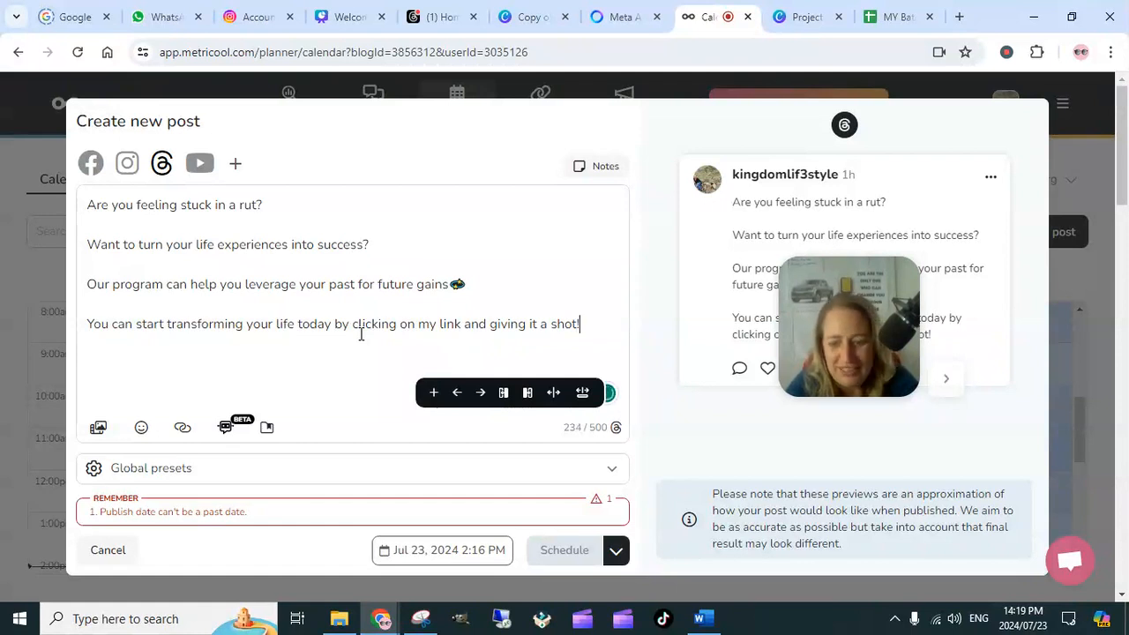
key("Return")
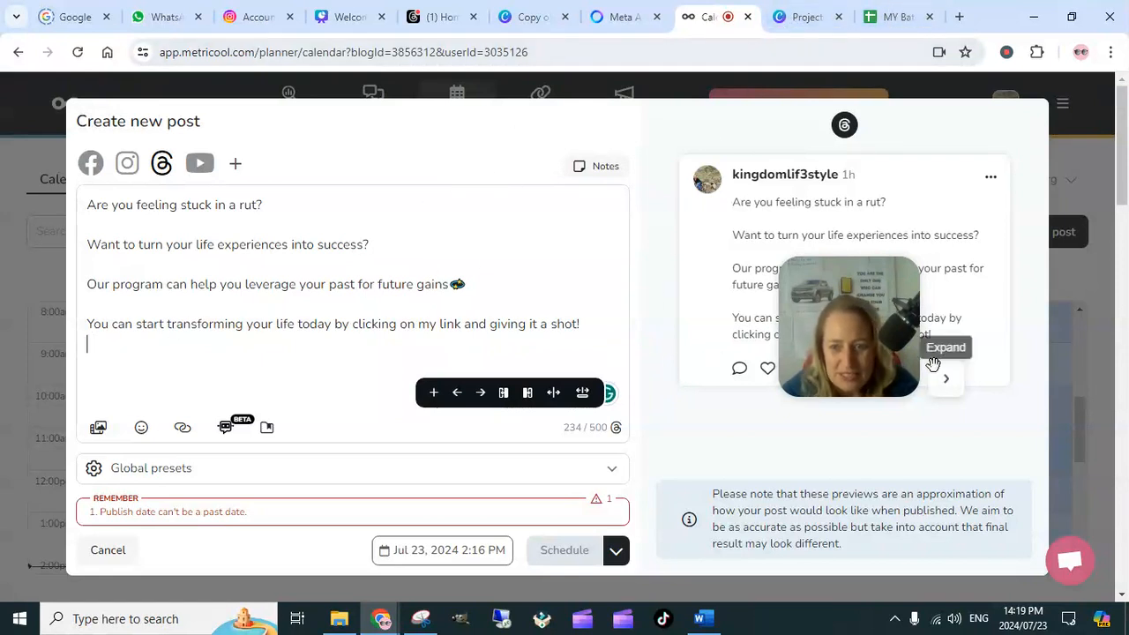
left_click(946, 380)
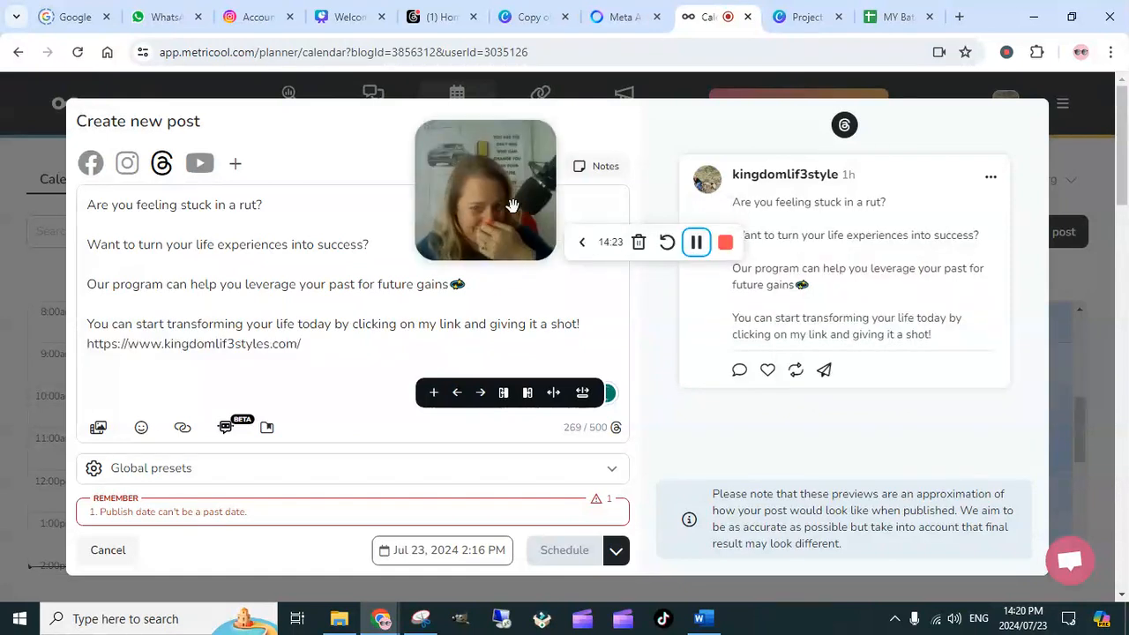
left_click_drag(479, 202, 645, 194)
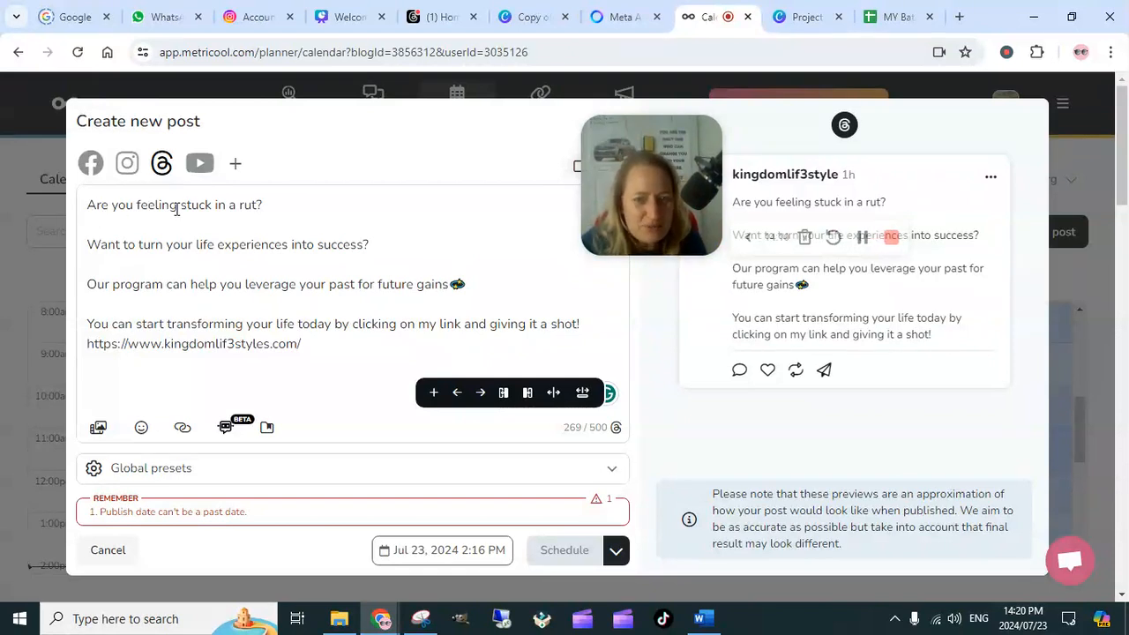
Step: Start a video upload for the post, switch to File Explorer and open the July 2024 folder under 11. IPS > 11. New DGC > Bulk Content
left_click(99, 430)
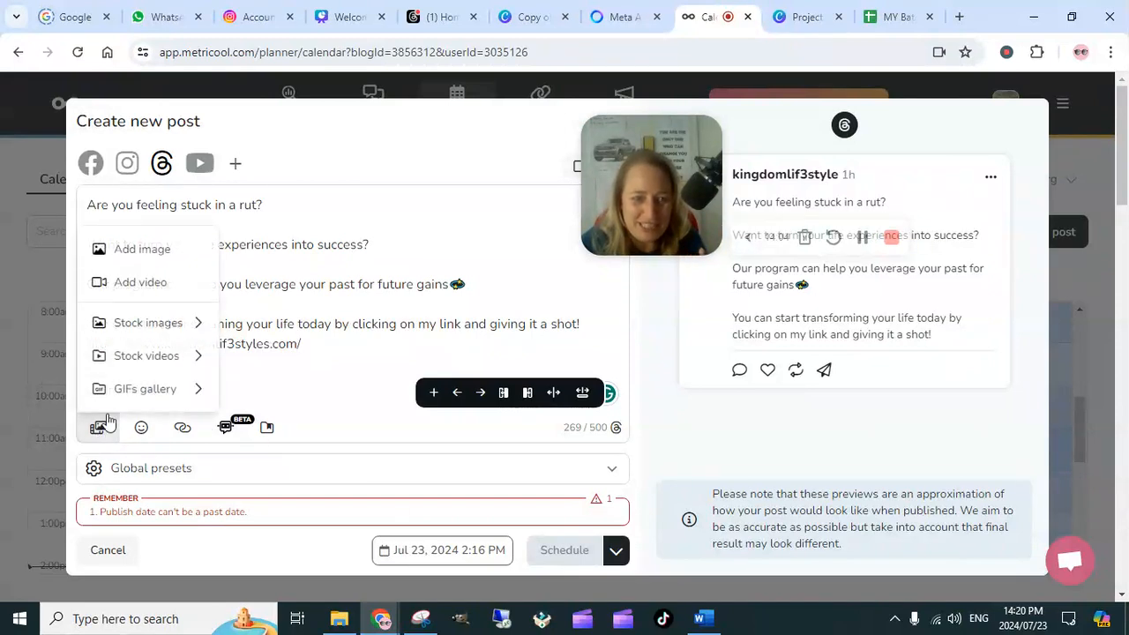
left_click(150, 283)
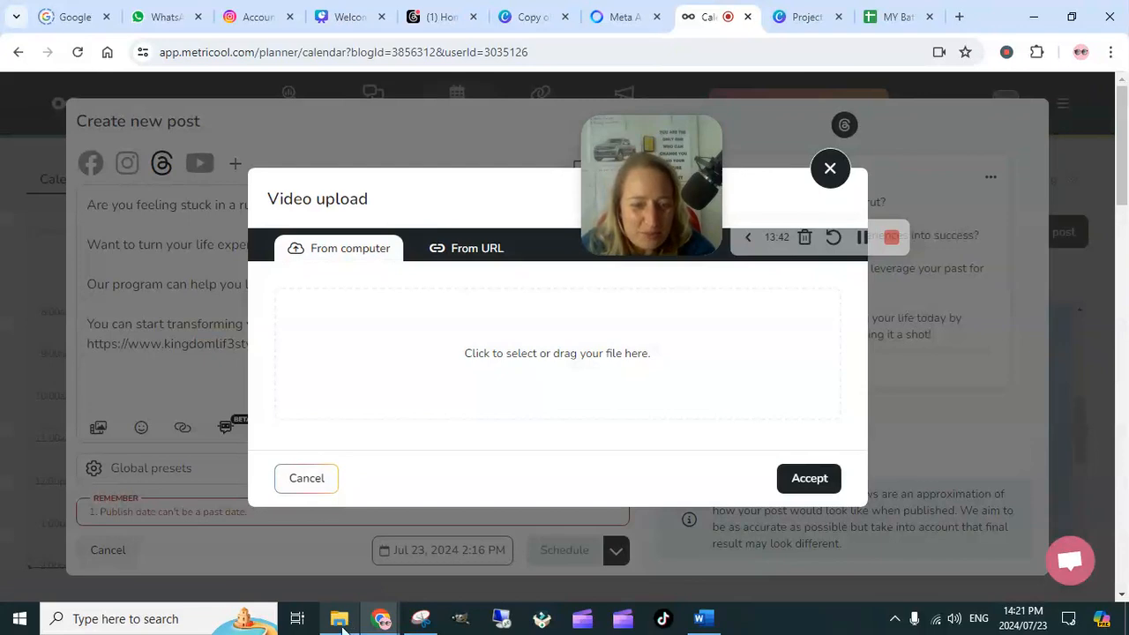
left_click(342, 621)
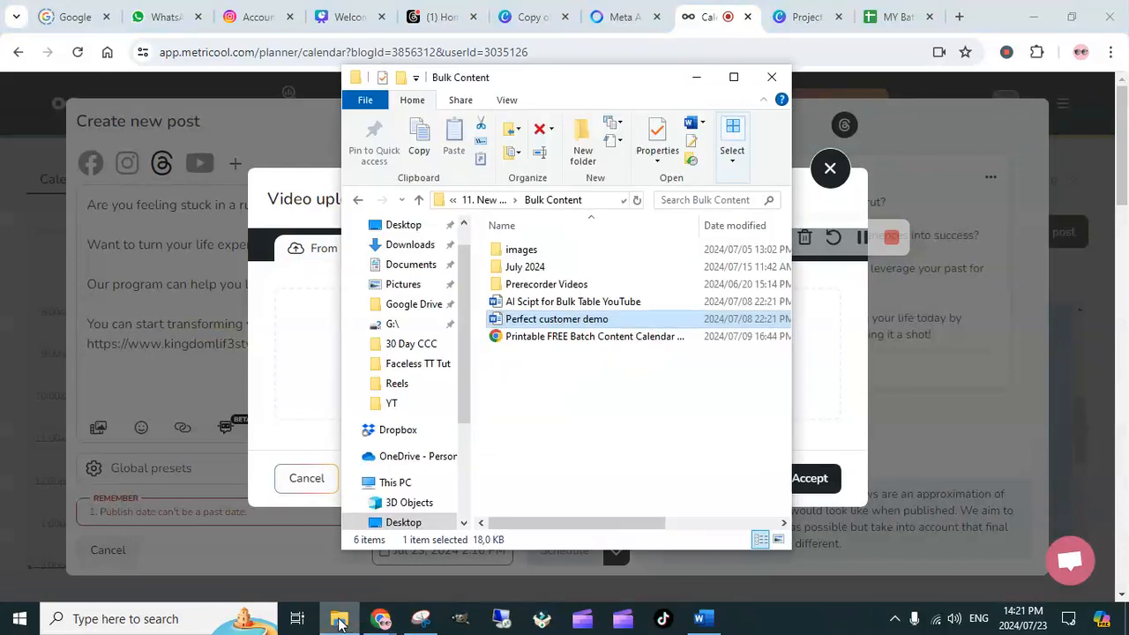
left_click(433, 232)
left_click(517, 252)
double_click(517, 252)
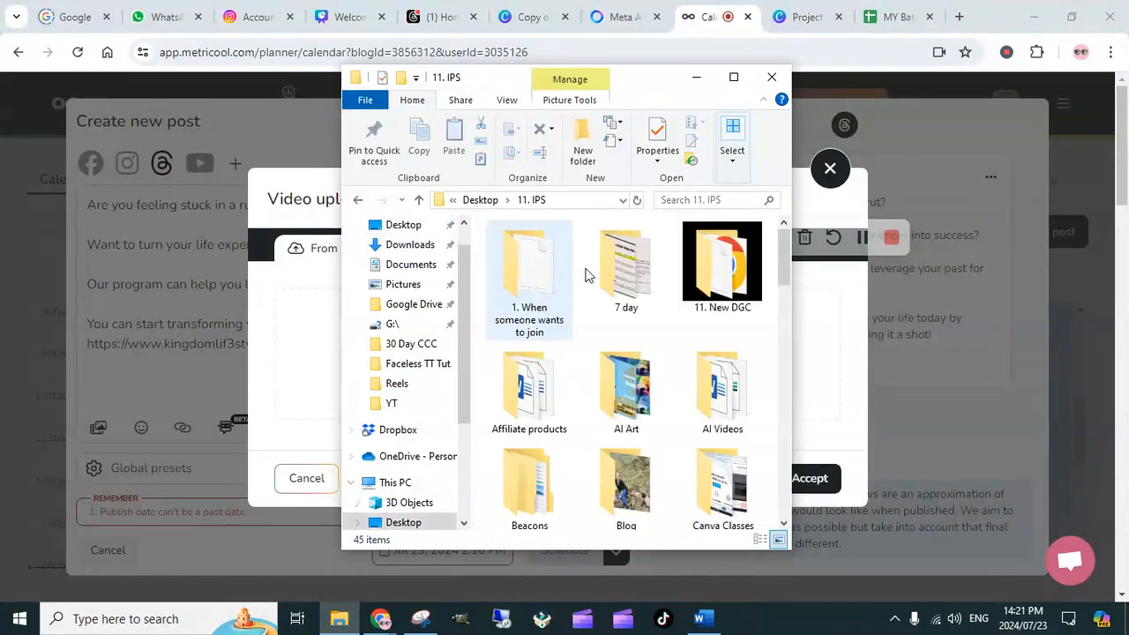
double_click(719, 274)
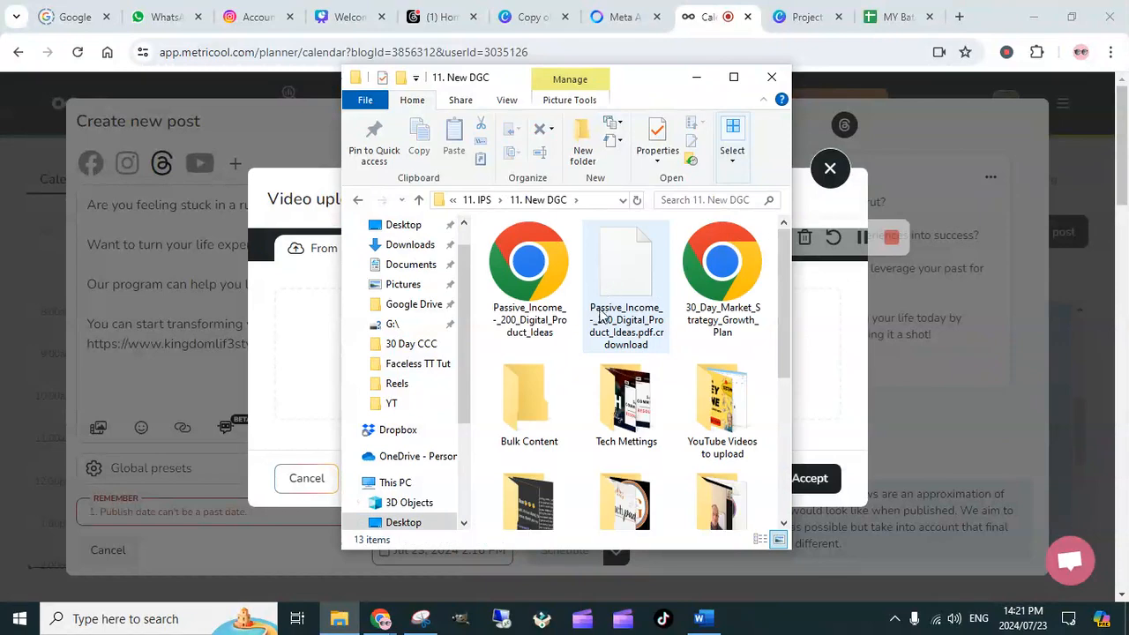
left_click(530, 415)
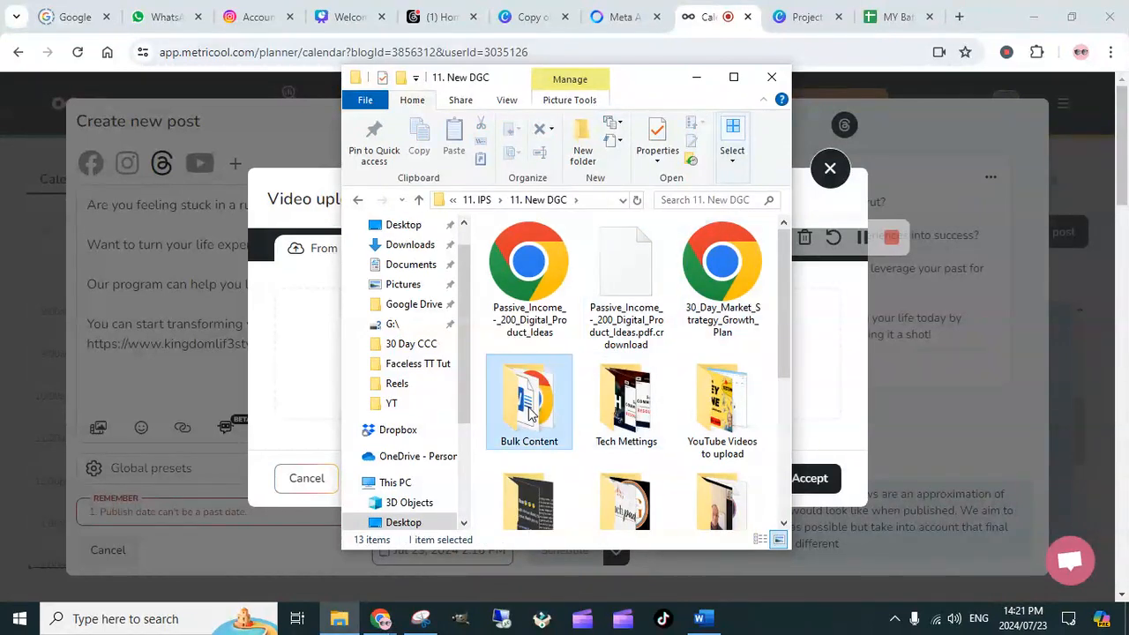
double_click(529, 414)
left_click(557, 271)
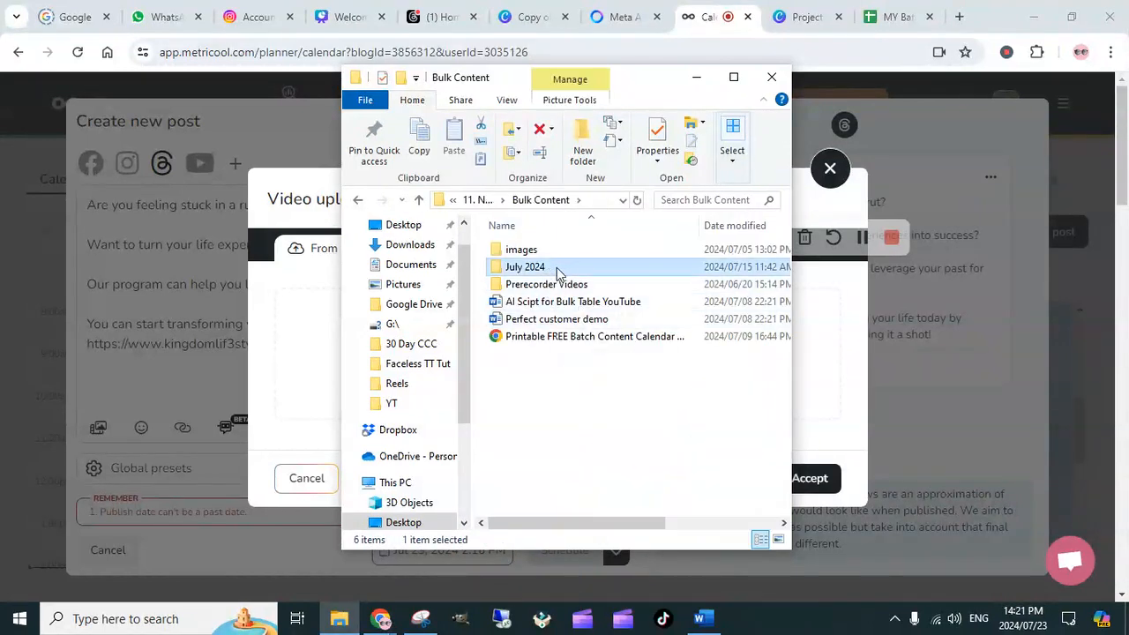
double_click(556, 272)
Step: Look through the videos in Week 3 > Faceless TT Tut, displayed as extra large icons, for one that suits the post
left_click(719, 278)
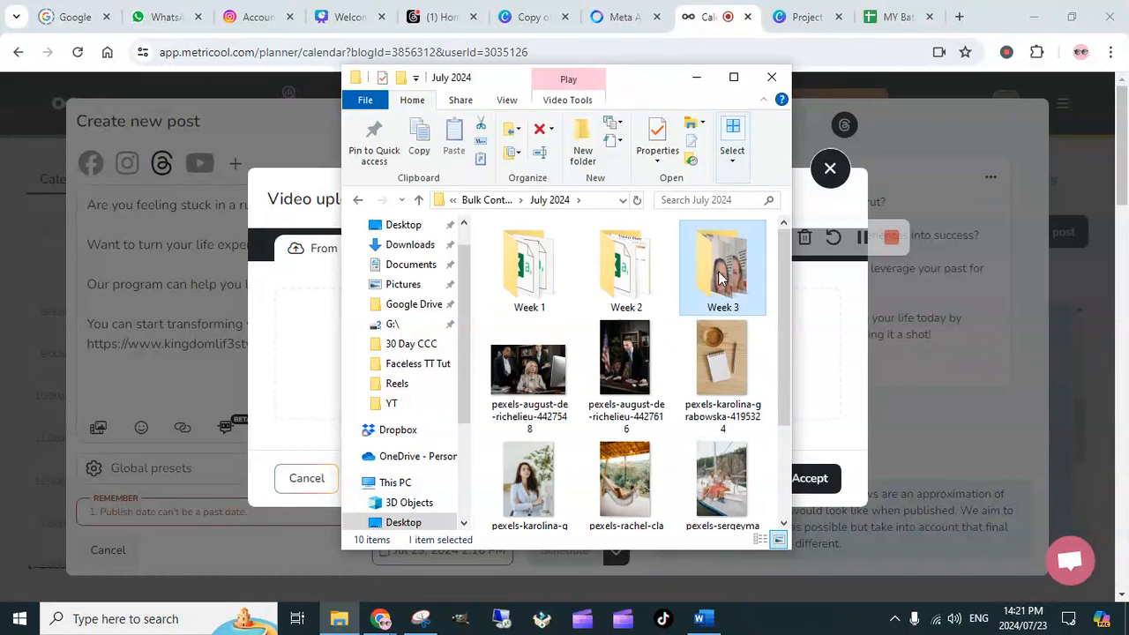
double_click(719, 278)
double_click(538, 284)
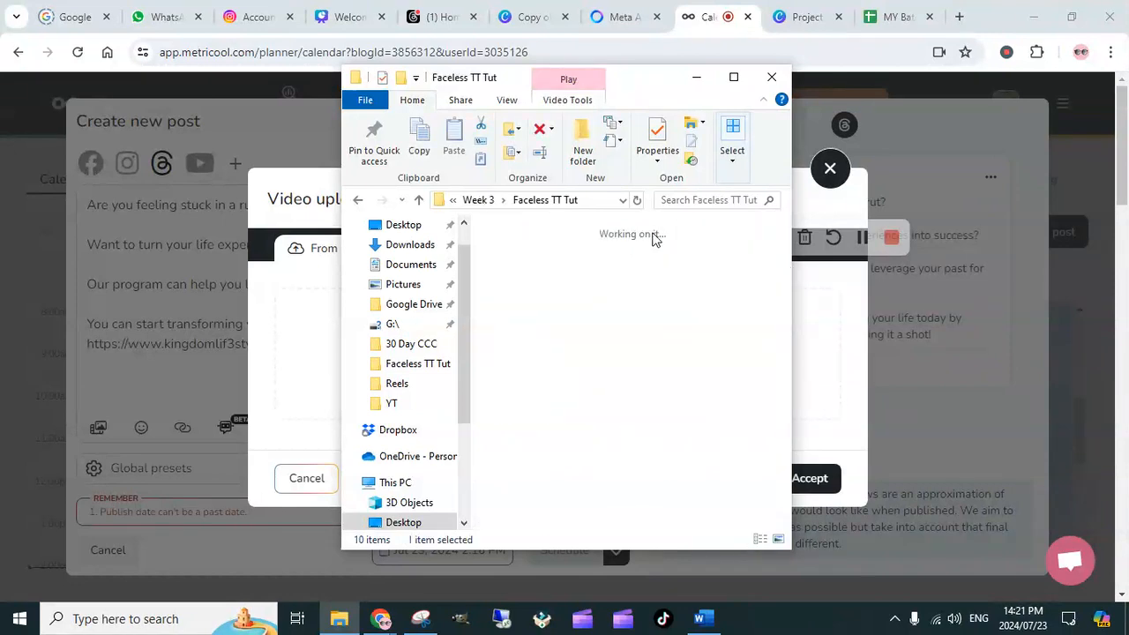
left_click(733, 77)
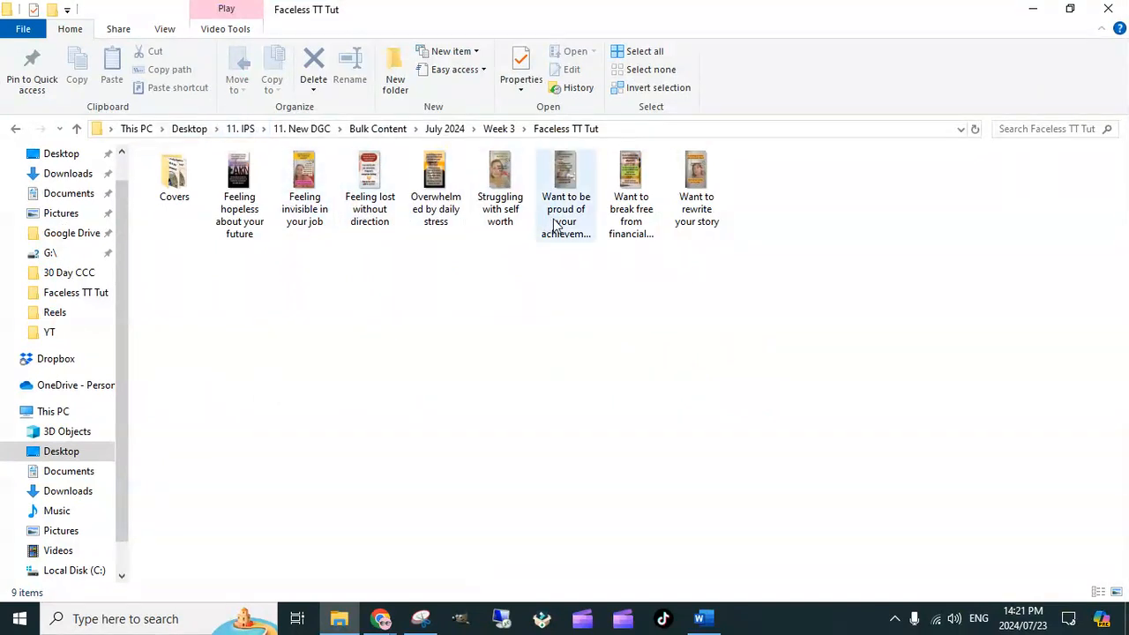
left_click(163, 31)
left_click(181, 55)
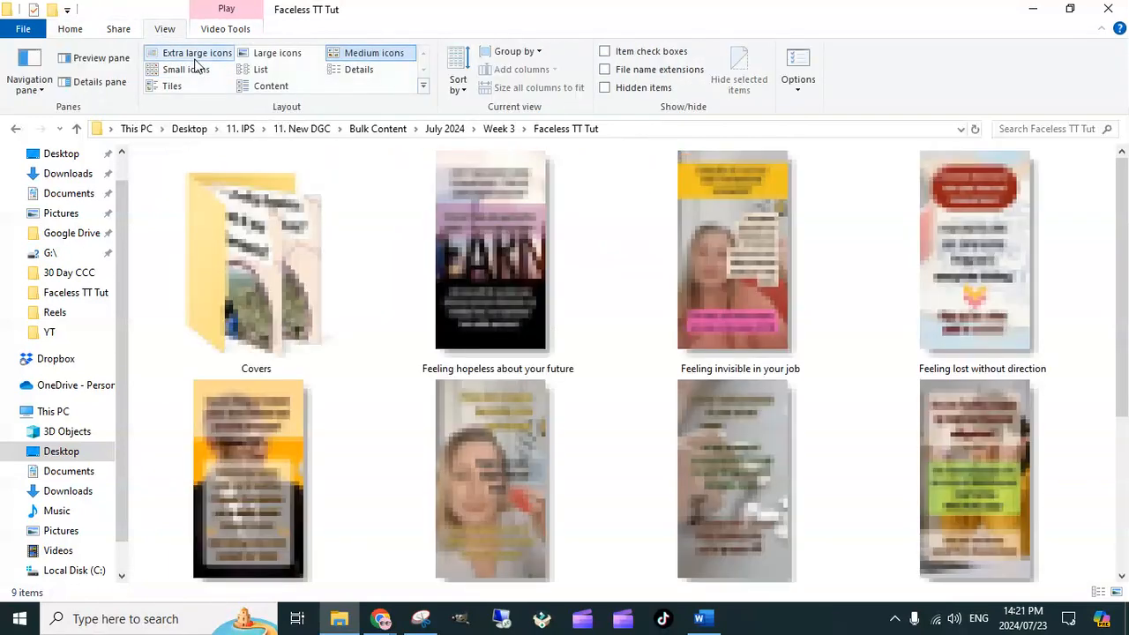
scroll(706, 353, "down", 3)
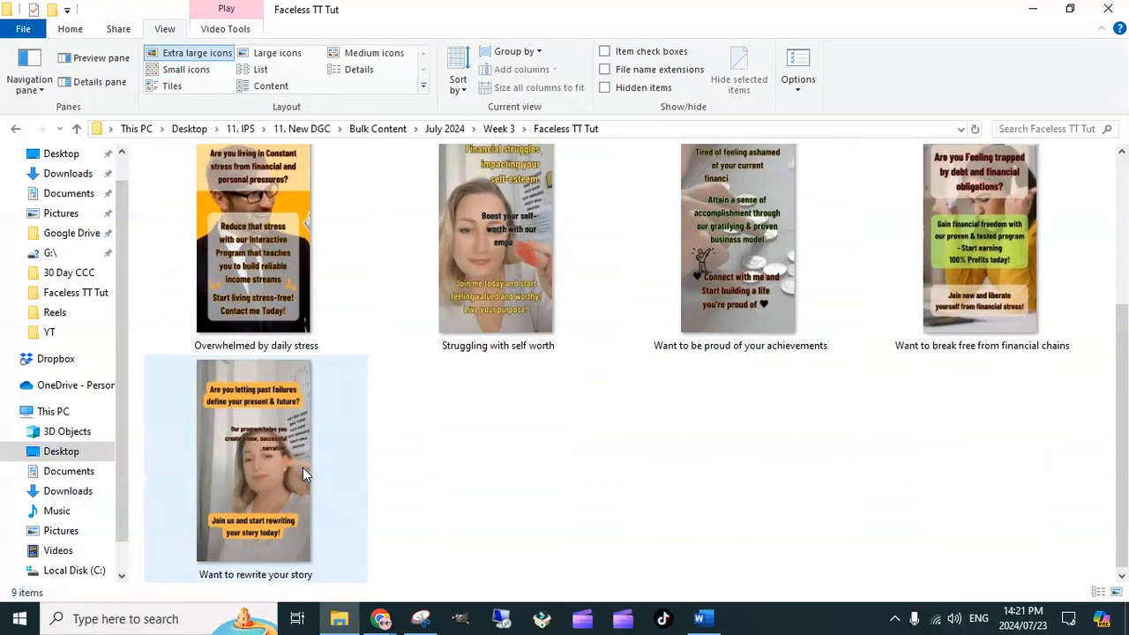
scroll(727, 449, "up", 1)
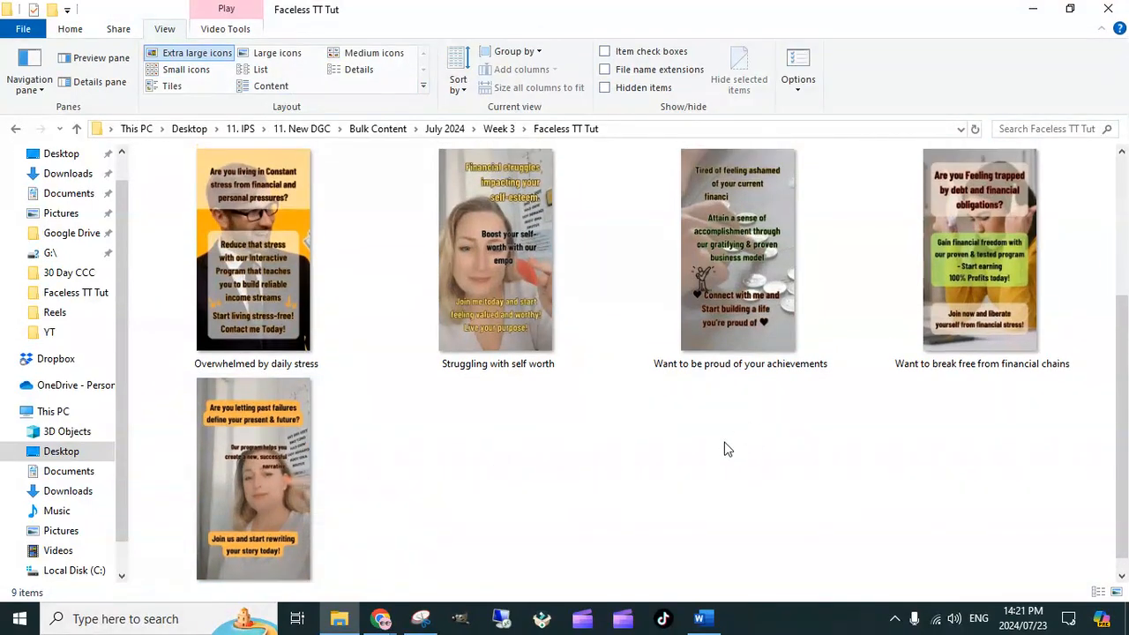
scroll(727, 450, "up", 3)
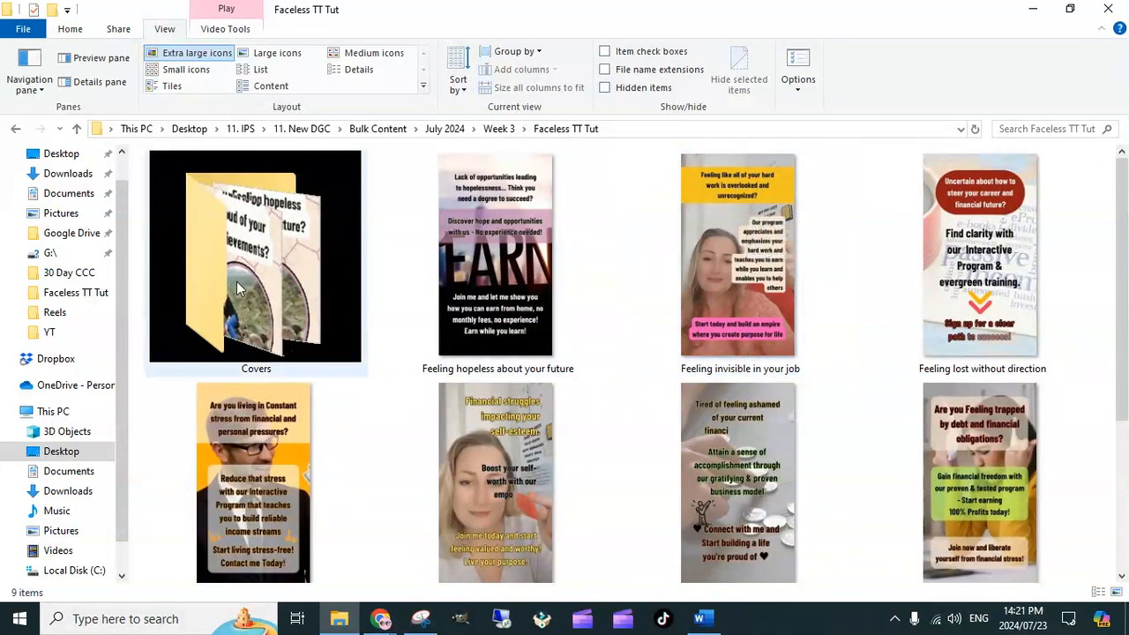
Step: Open the July 2024 folder's Week 2 > Faceless > Reels no music TO POST and preview the Feeling Stuck video
left_click(446, 130)
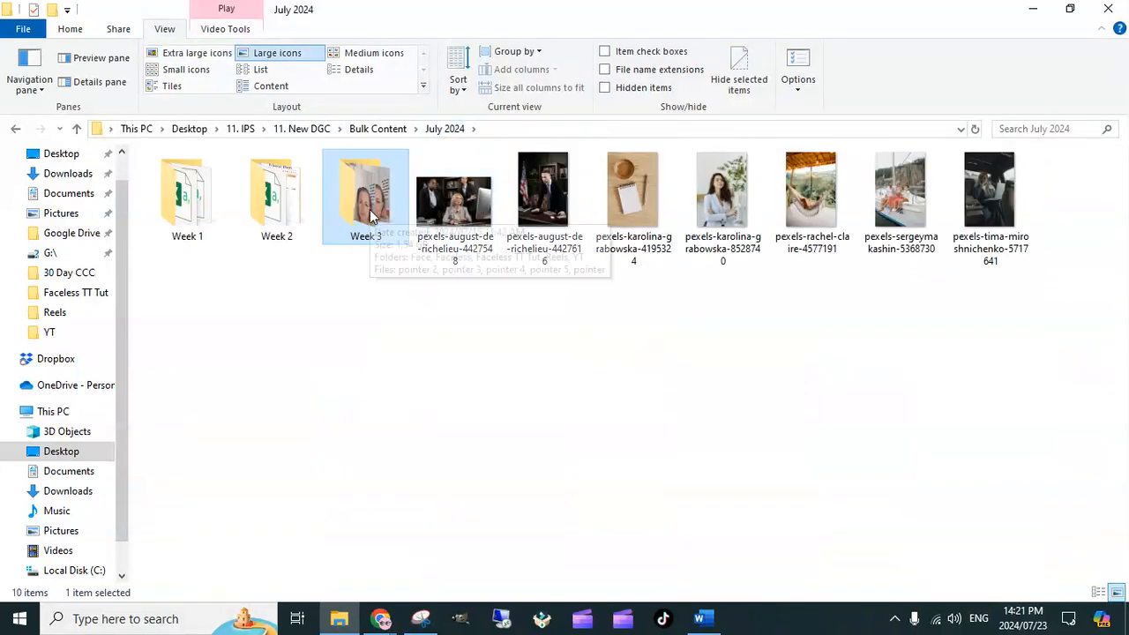
double_click(285, 216)
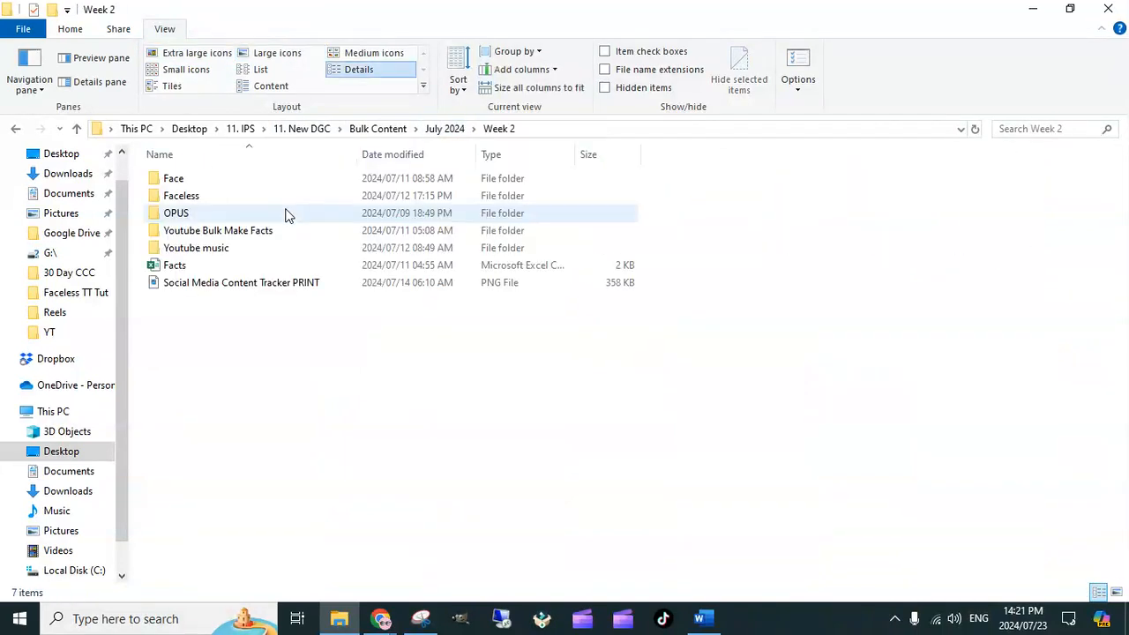
double_click(196, 196)
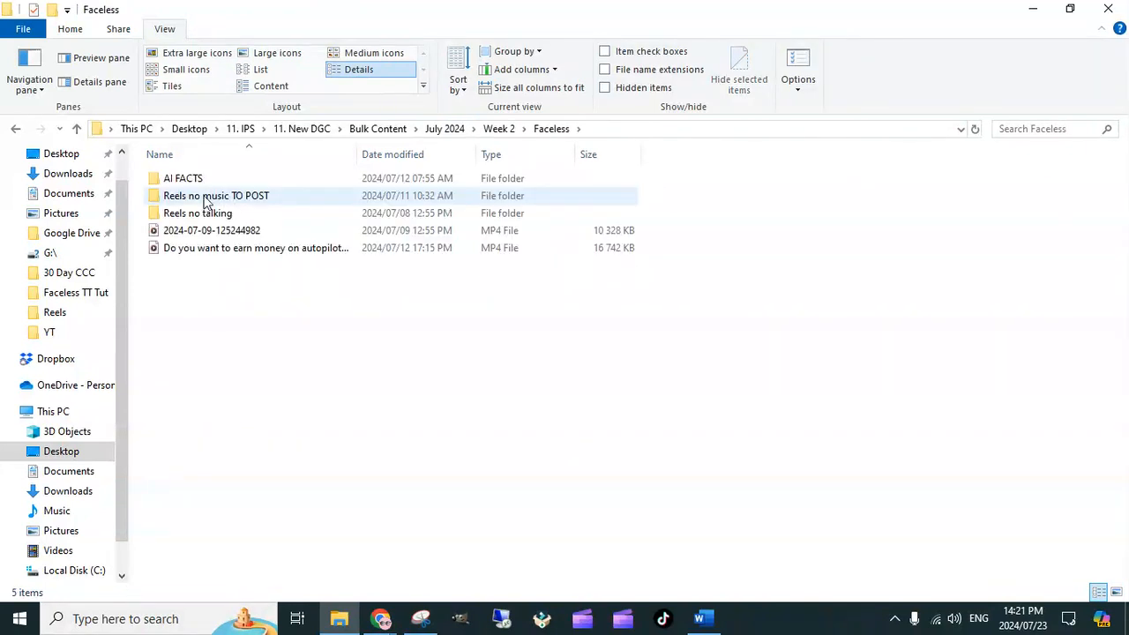
double_click(230, 202)
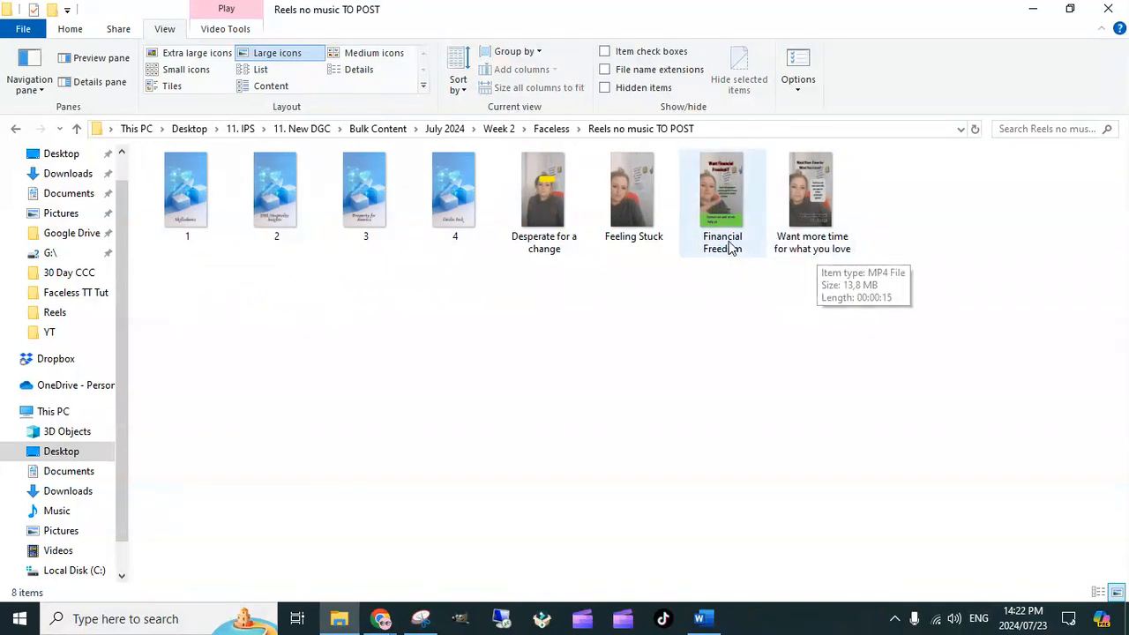
left_click(635, 225)
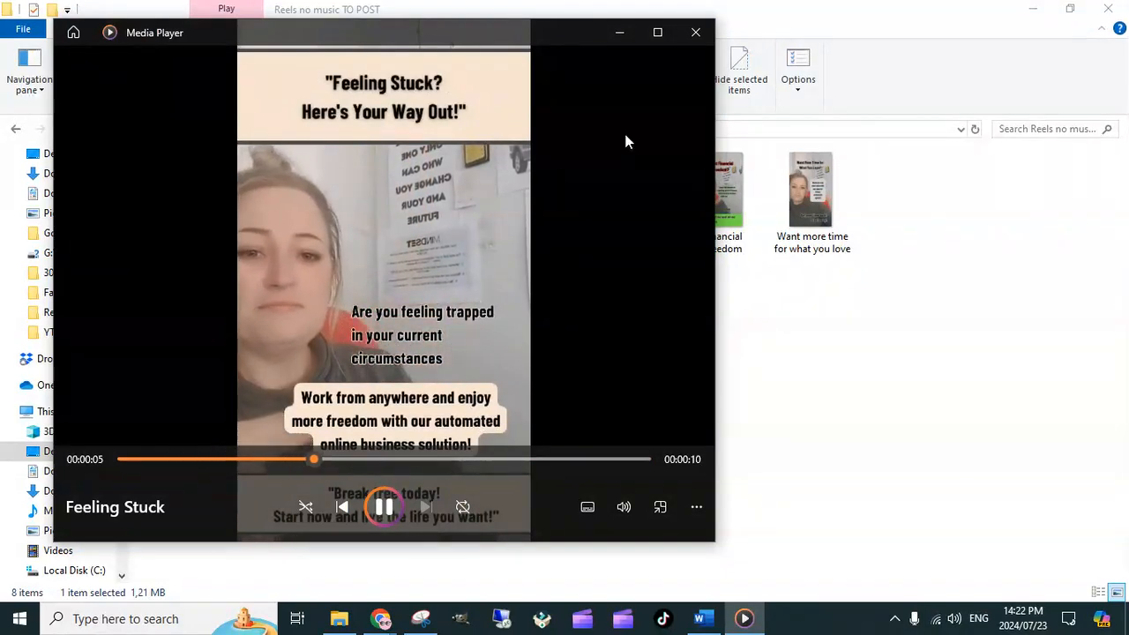
left_click(695, 35)
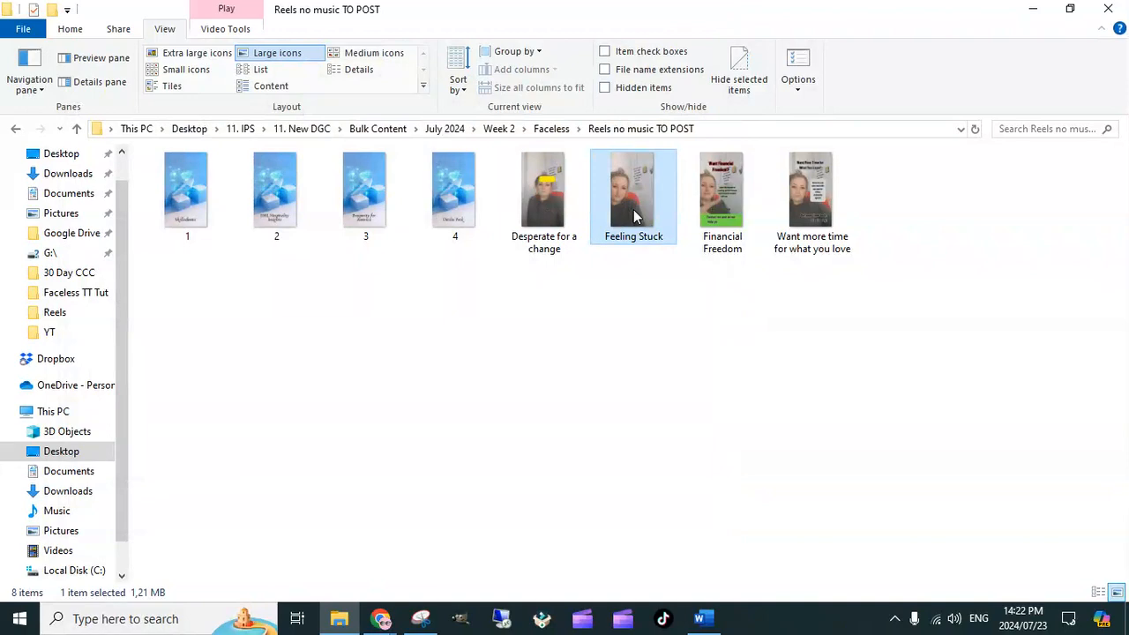
Step: Upload the Feeling Stuck video from the folder and attach it to the Metricool post
left_click(1070, 8)
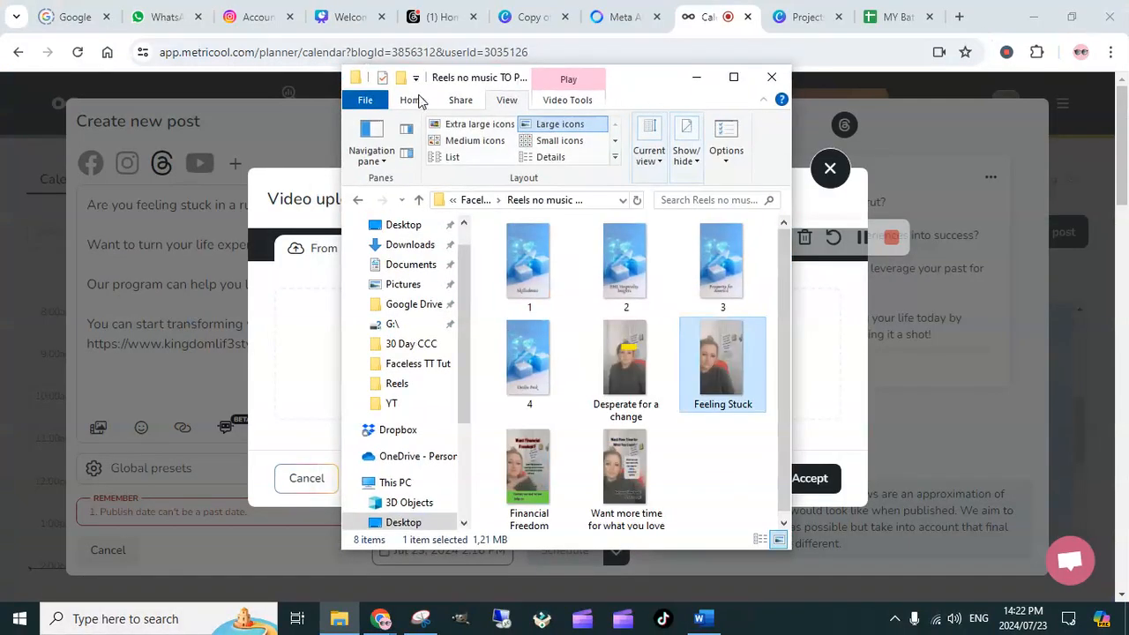
left_click_drag(632, 92, 326, 63)
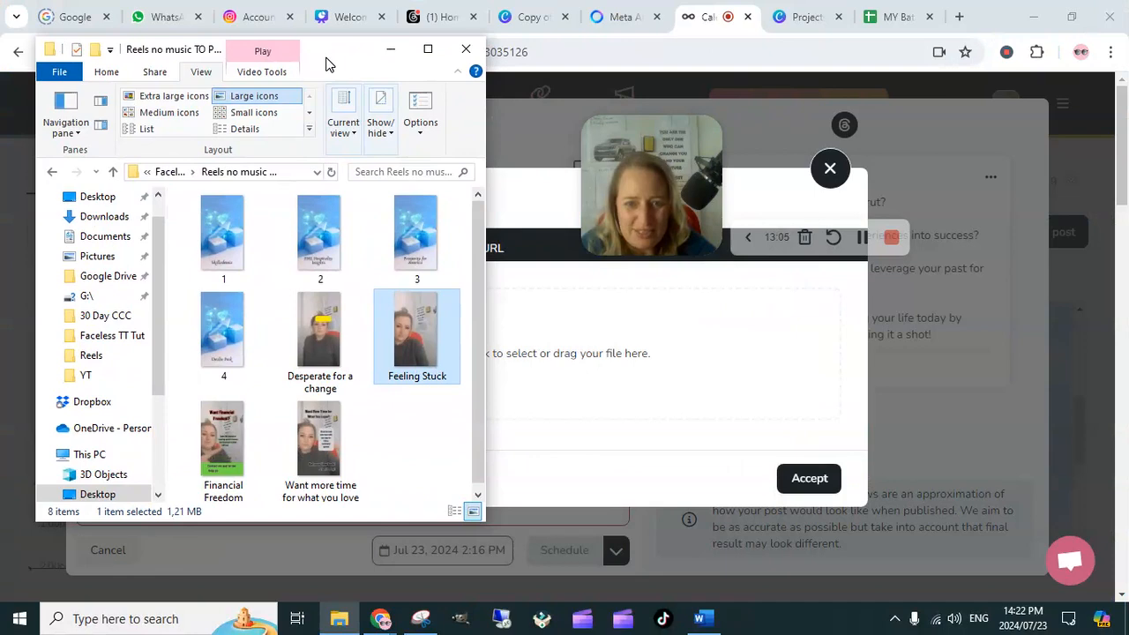
left_click_drag(383, 297, 596, 365)
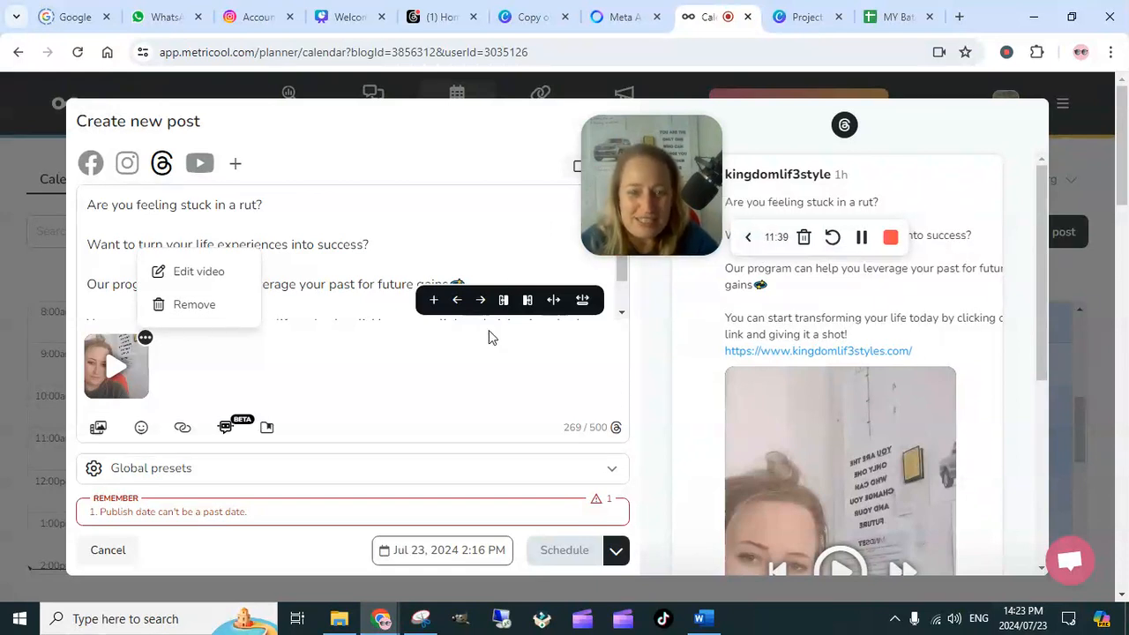
Step: Review the Threads preview of the post from its text down to the attached video
left_click_drag(600, 163, 374, 128)
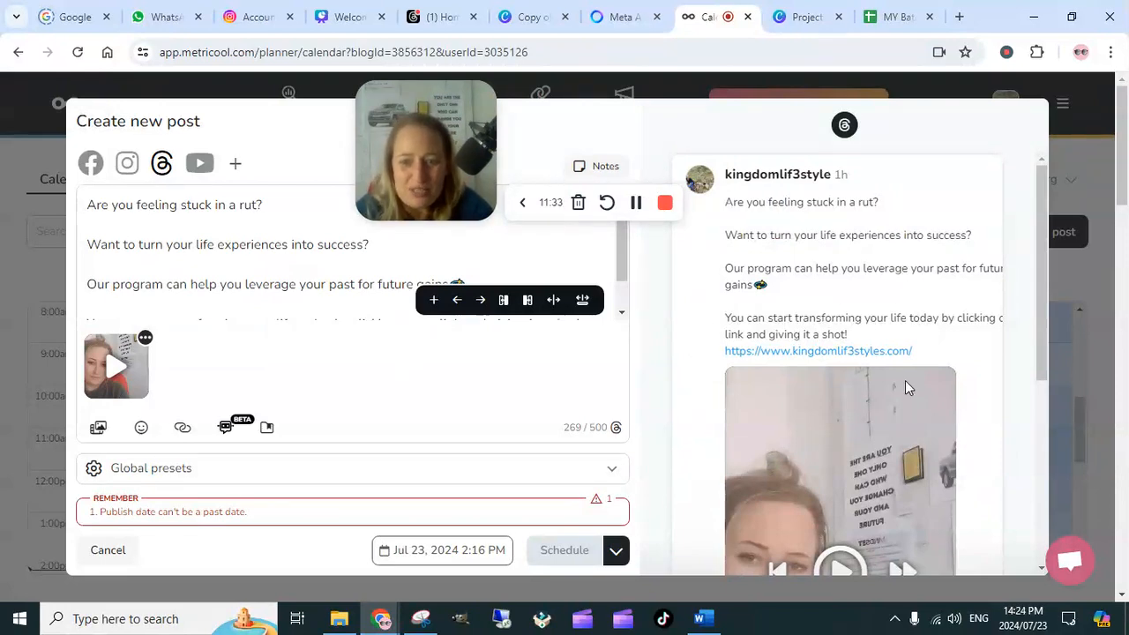
scroll(927, 414, "down", 4)
scroll(926, 413, "up", 4)
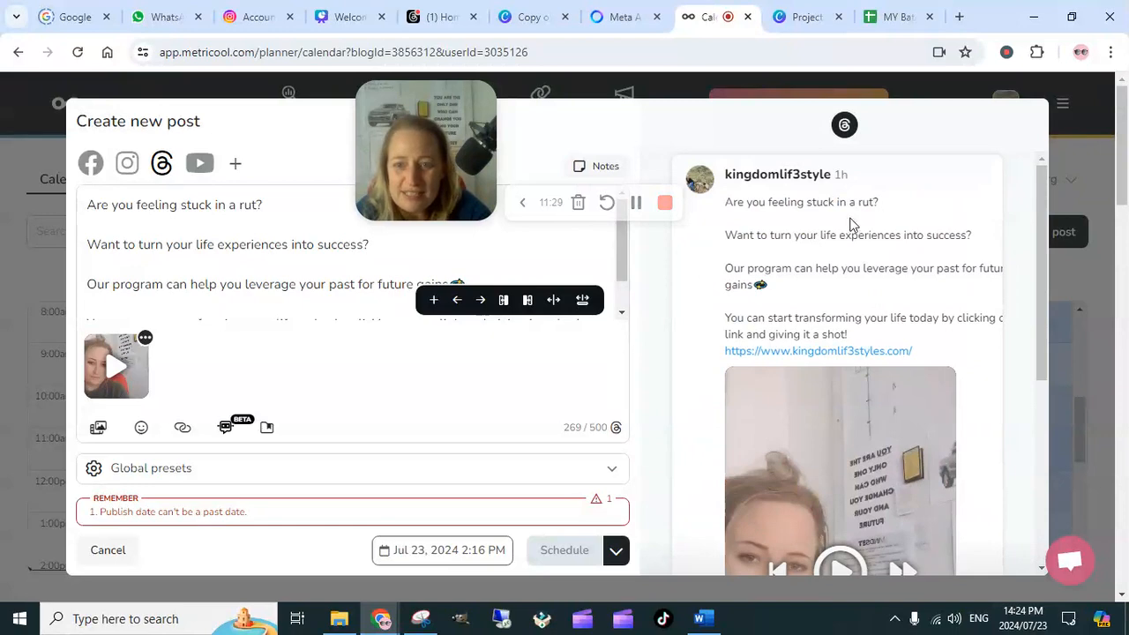
Step: Check the attached video and the closing note at the end of the post's Threads preview
scroll(853, 318, "down", 1)
scroll(886, 283, "down", 3)
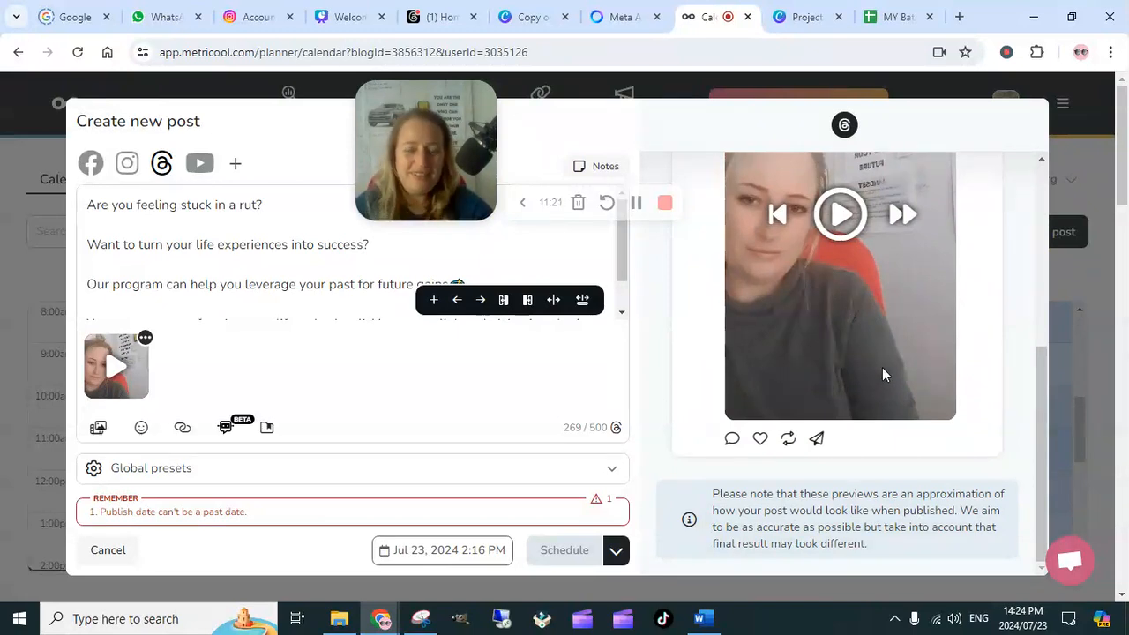
scroll(866, 357, "up", 1)
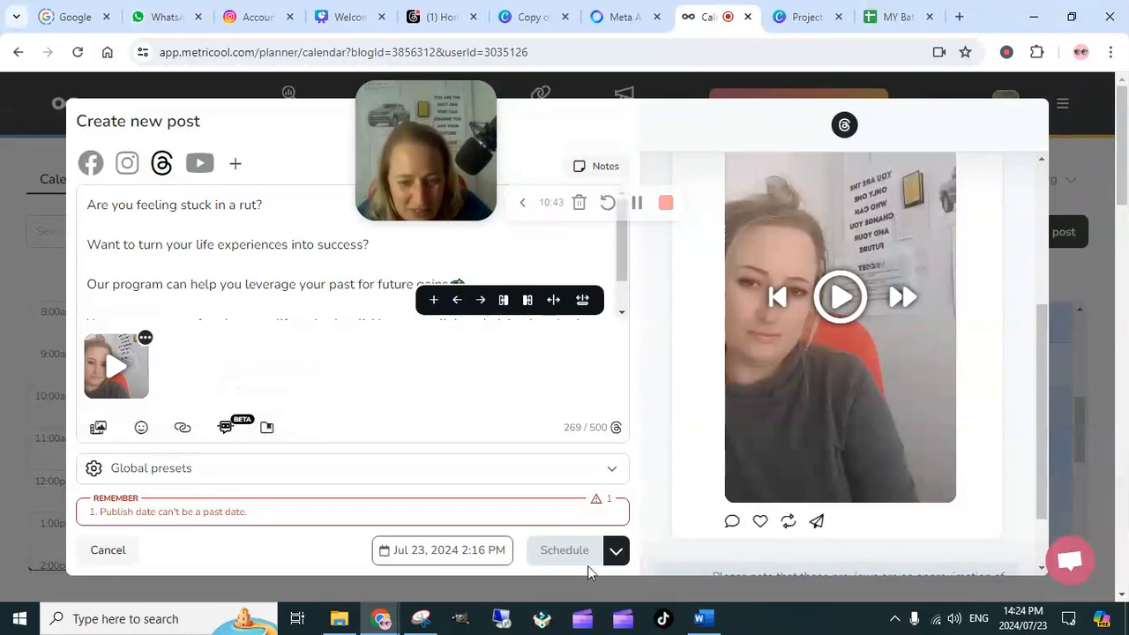
left_click(416, 555)
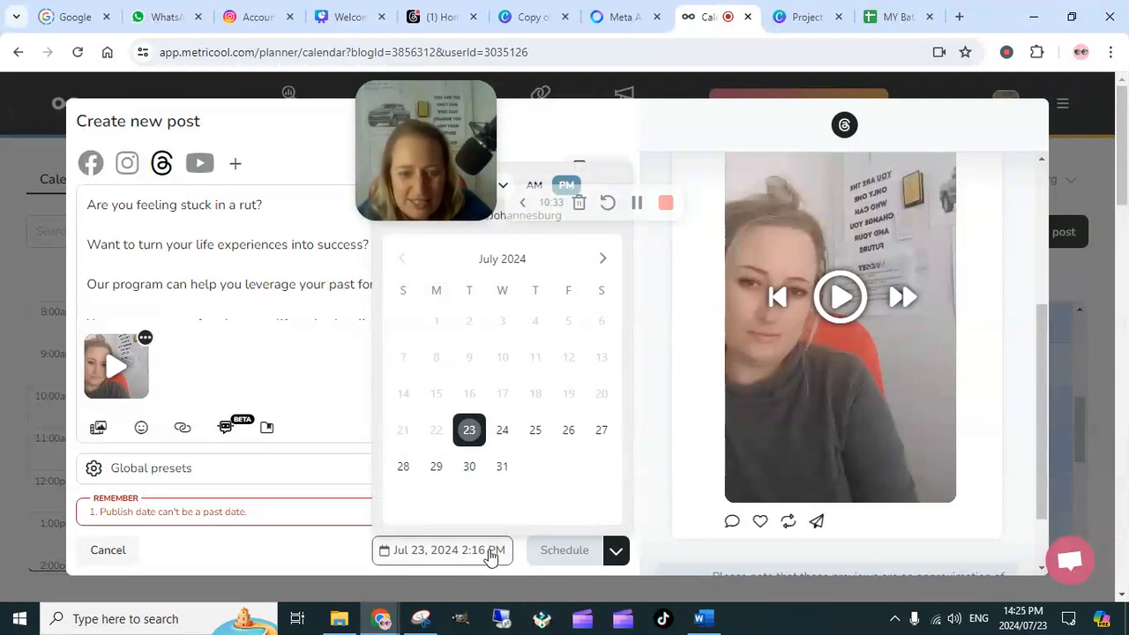
left_click(560, 559)
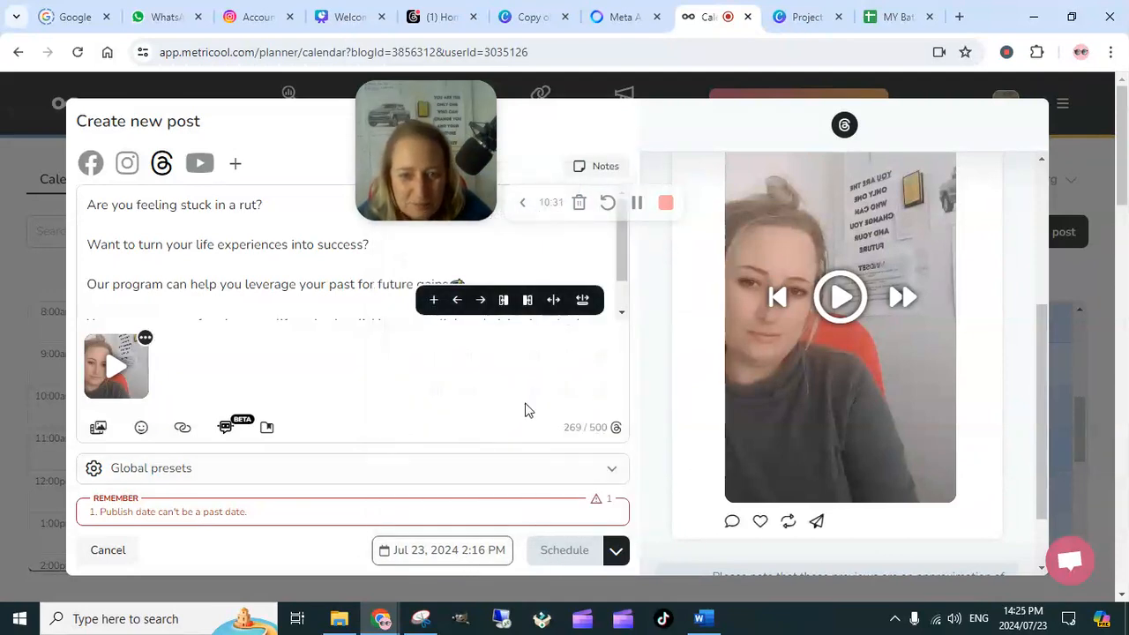
left_click(475, 553)
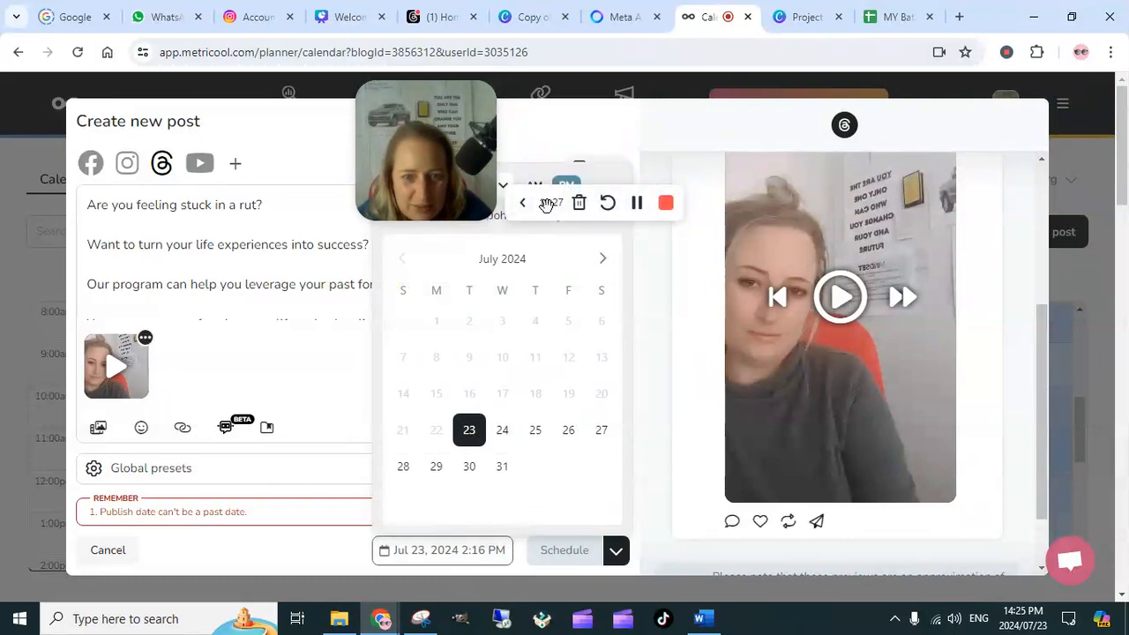
left_click(523, 202)
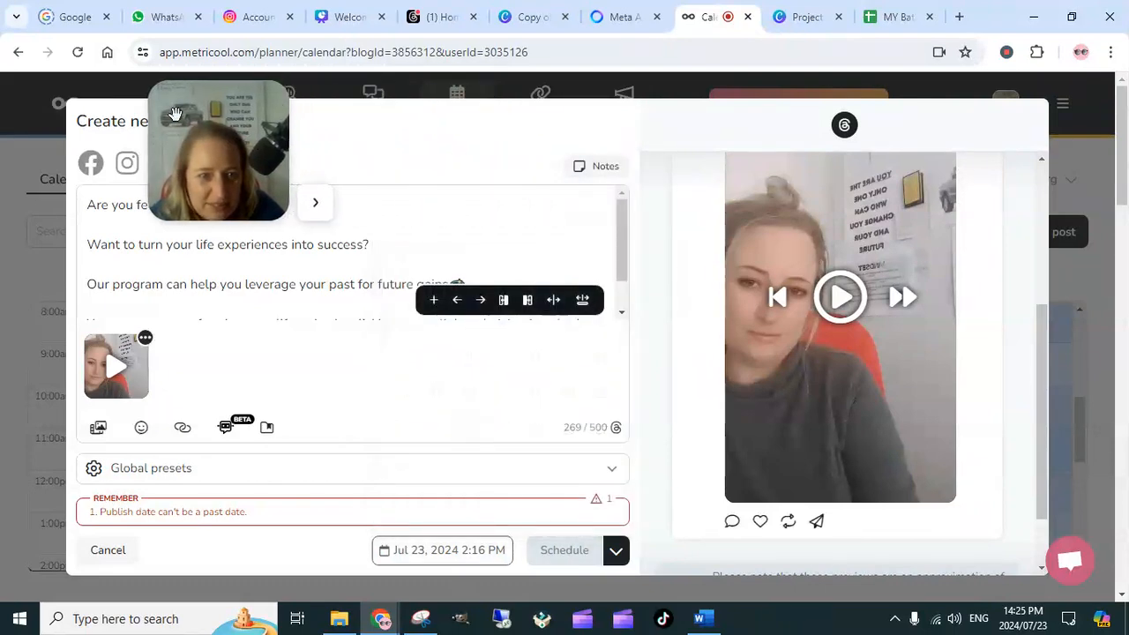
Step: Set the post's publish time to 3:00 PM on Jul 23, 2024 and schedule it
left_click(470, 556)
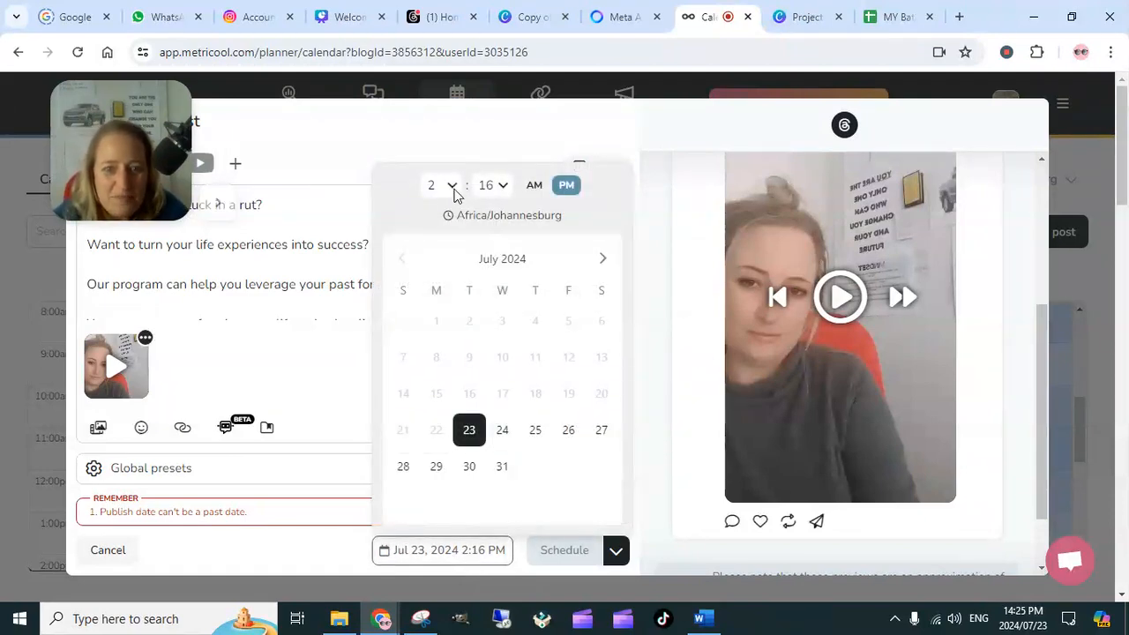
left_click(453, 190)
left_click(432, 258)
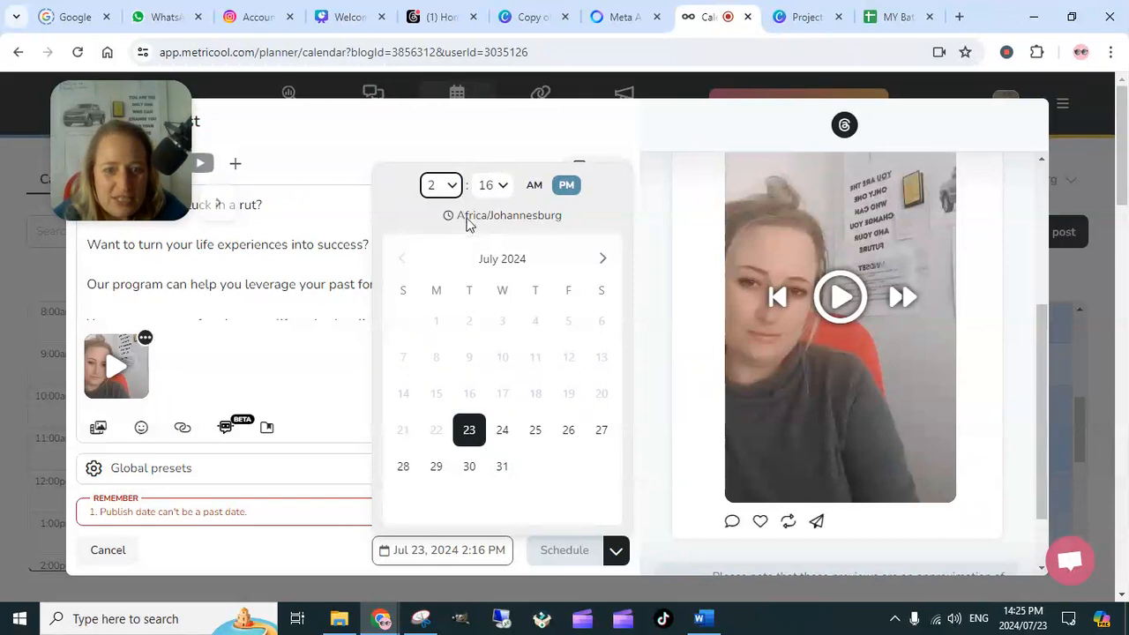
left_click(451, 187)
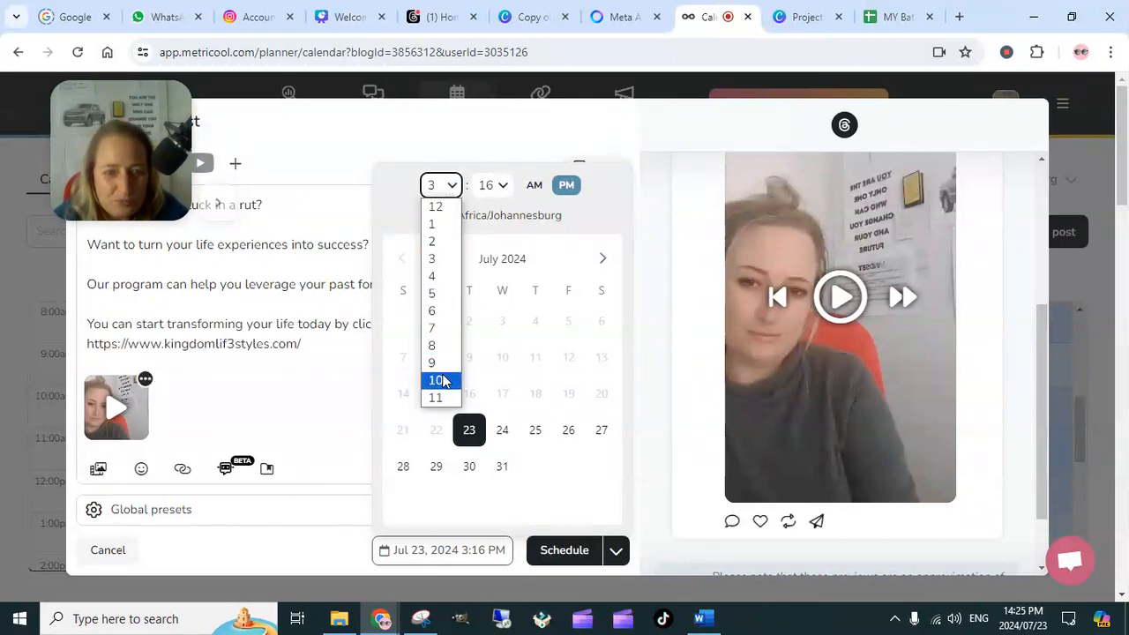
left_click(439, 260)
left_click(503, 187)
left_click(497, 207)
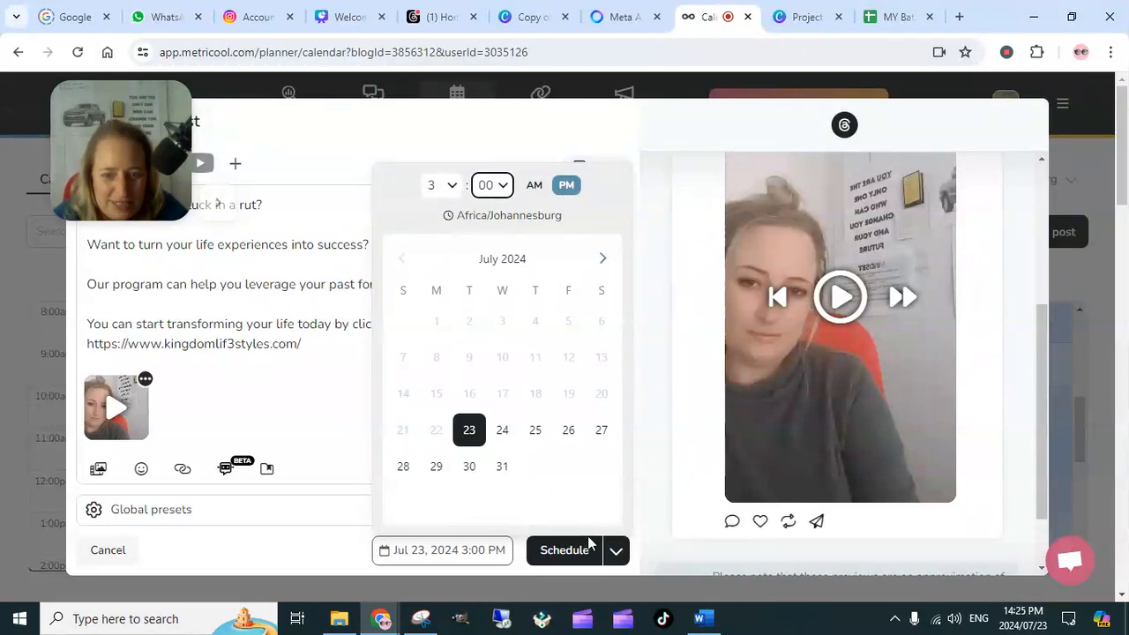
left_click(567, 560)
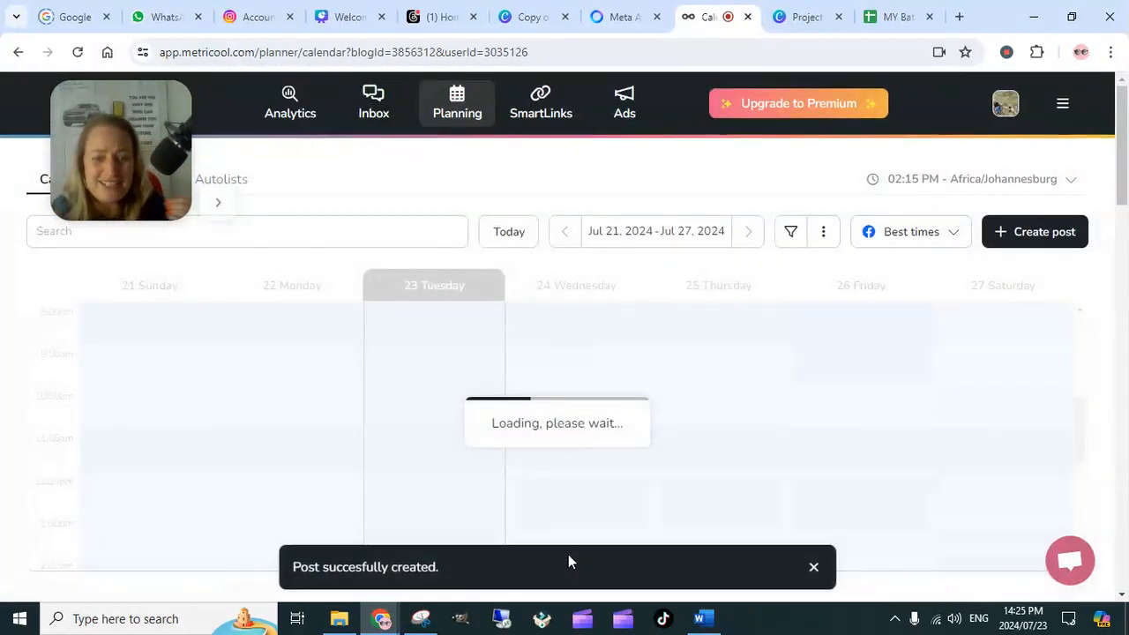
Step: Find the scheduled Threads post in the planning calendar on Tuesday 23 and view its summary
scroll(711, 382, "down", 3)
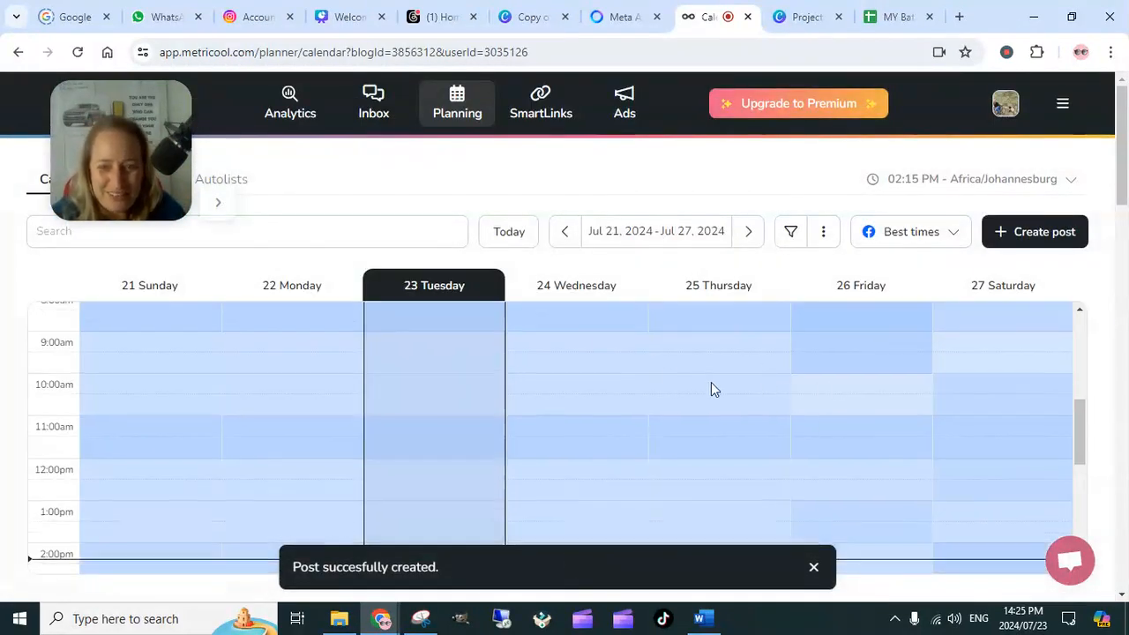
mouse_move(467, 389)
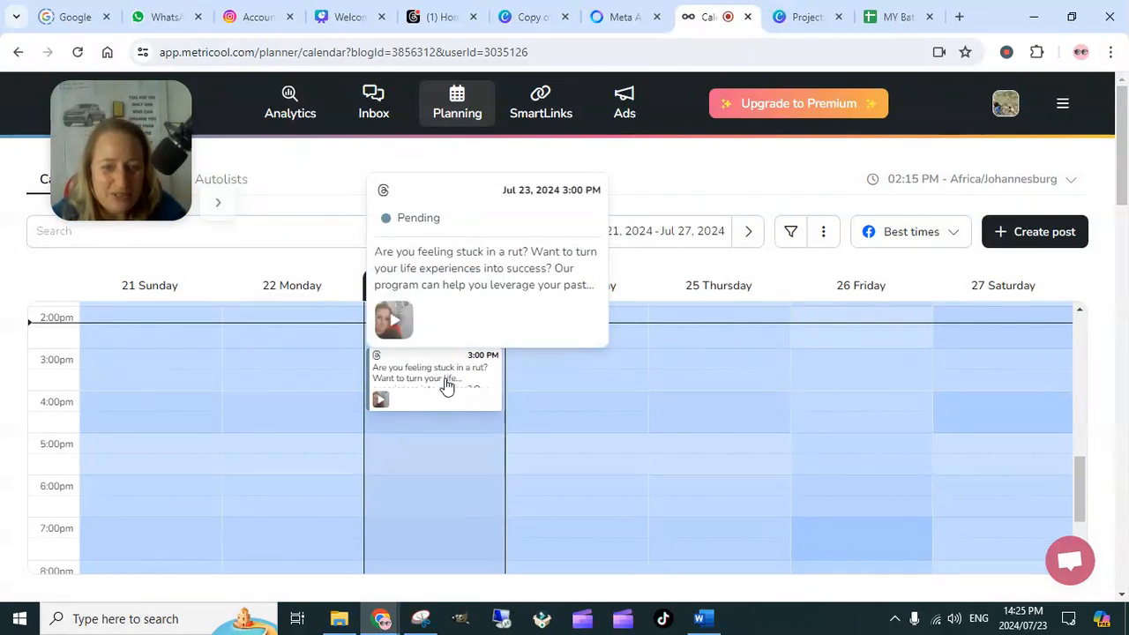
scroll(479, 491, "down", 3)
scroll(464, 494, "up", 3)
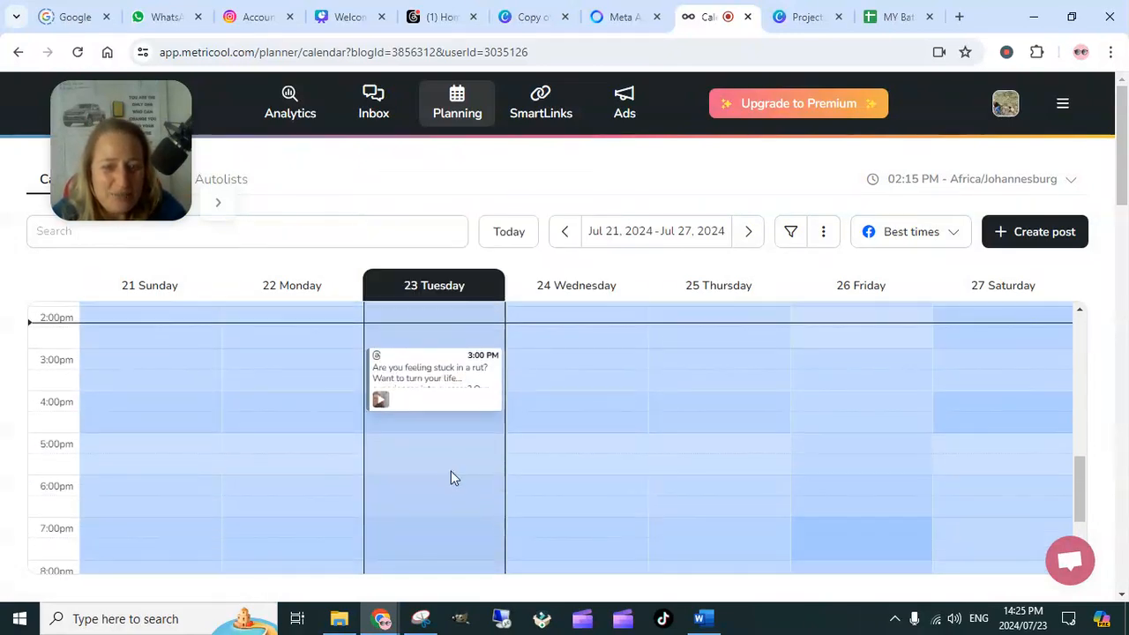
mouse_move(397, 374)
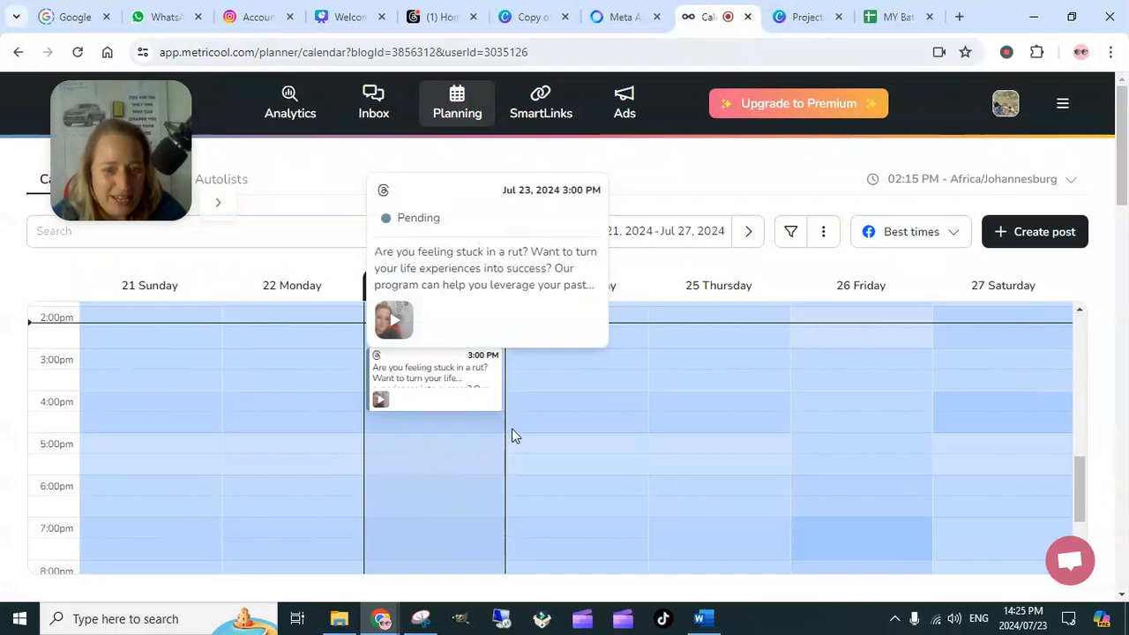
scroll(390, 435, "up", 1)
mouse_move(378, 445)
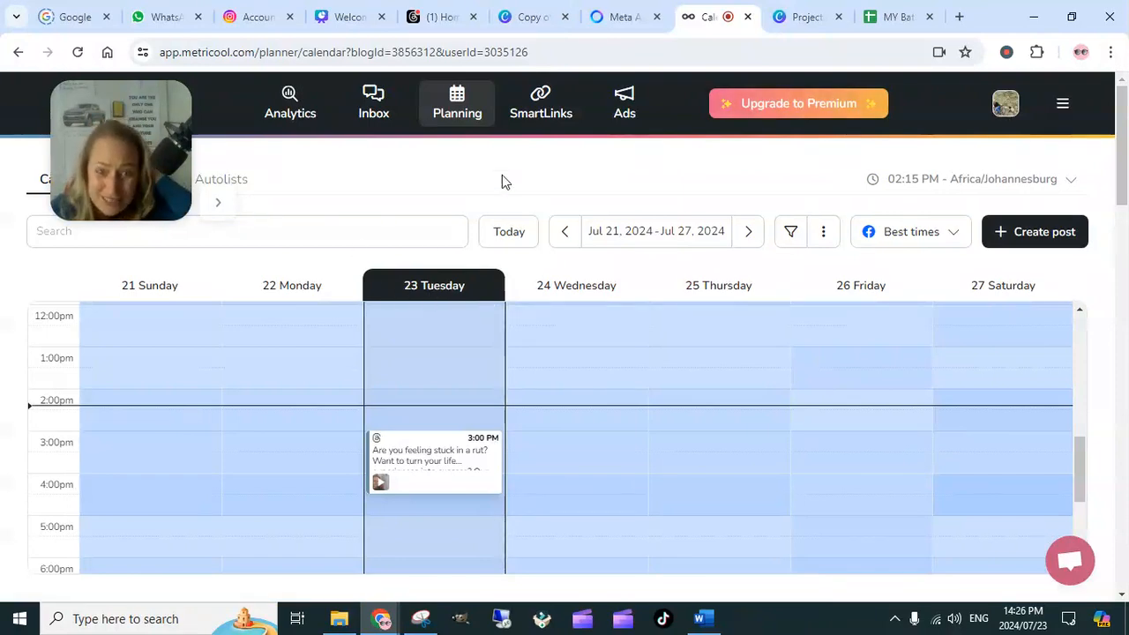
Step: Open the Facebook analytics and review the page overview, from the growth figures through the balance of likes to the reach by gender
left_click_drag(135, 140, 772, 201)
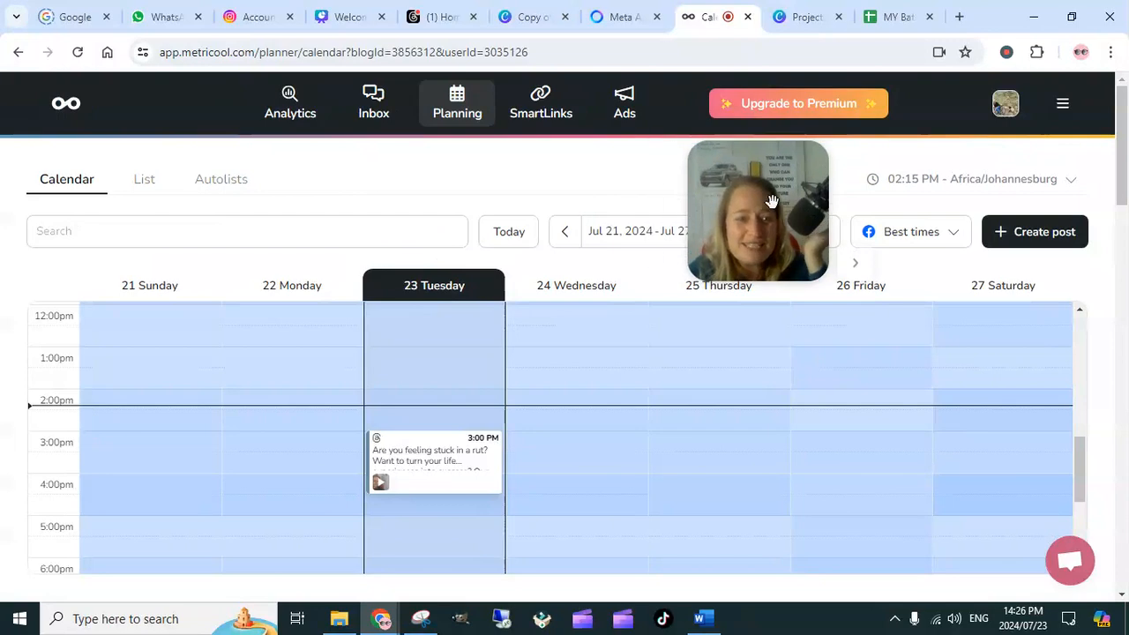
left_click(68, 107)
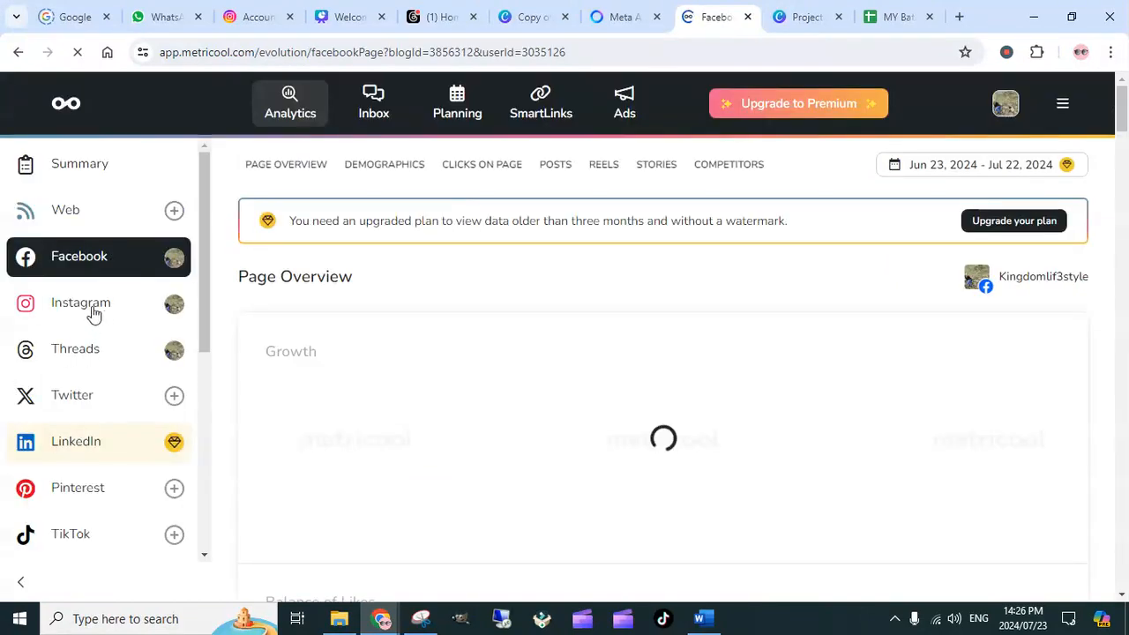
scroll(736, 441, "down", 10)
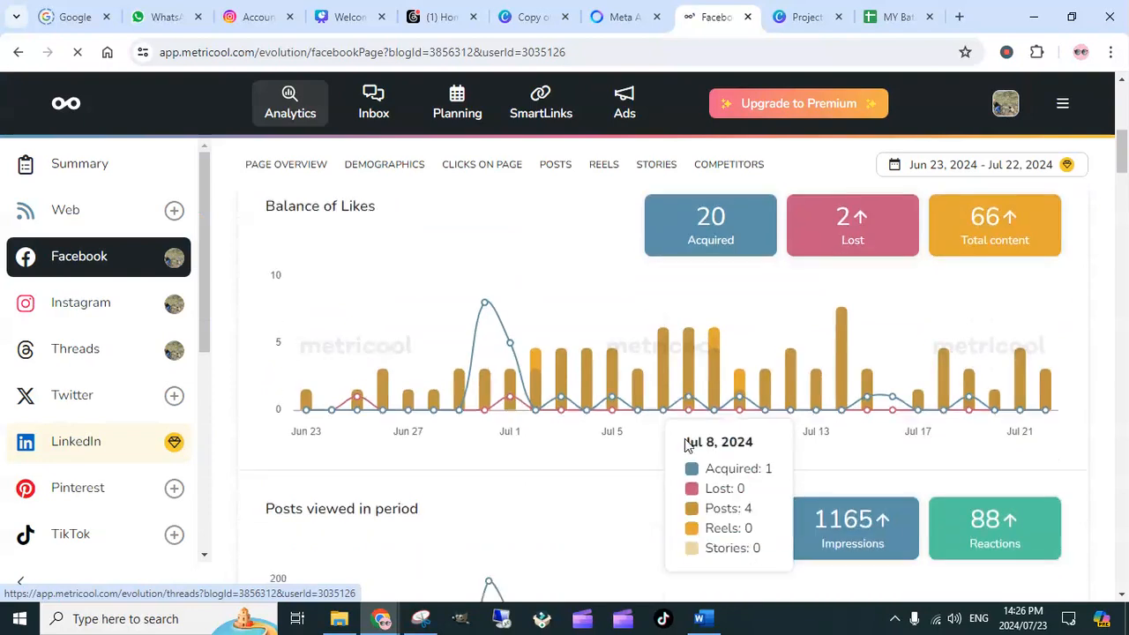
scroll(870, 426, "down", 5)
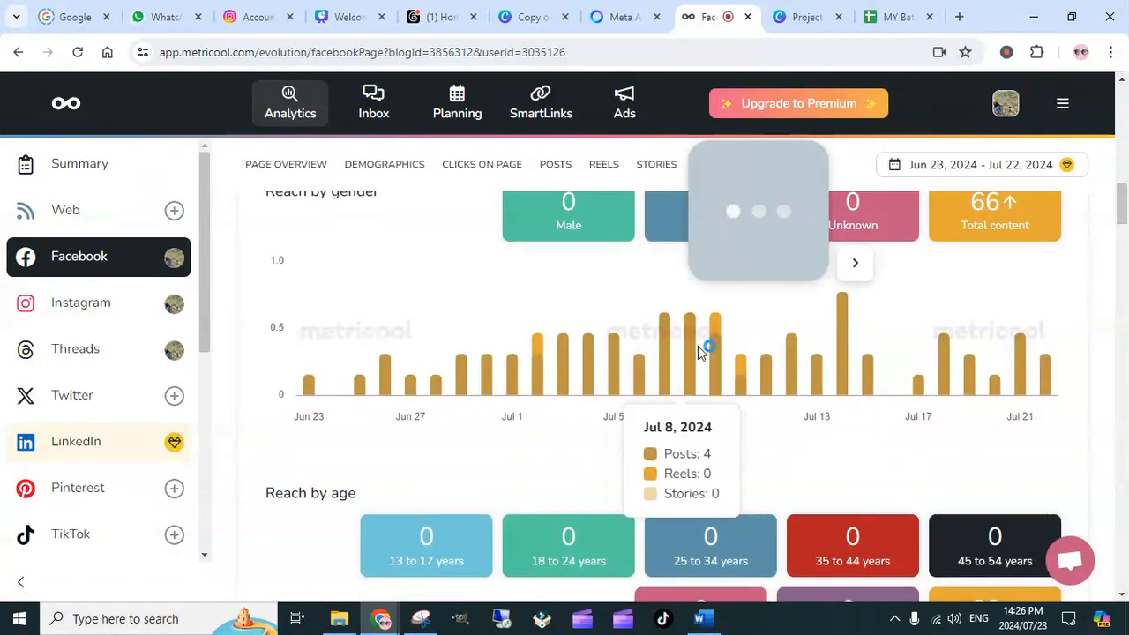
scroll(705, 353, "up", 8)
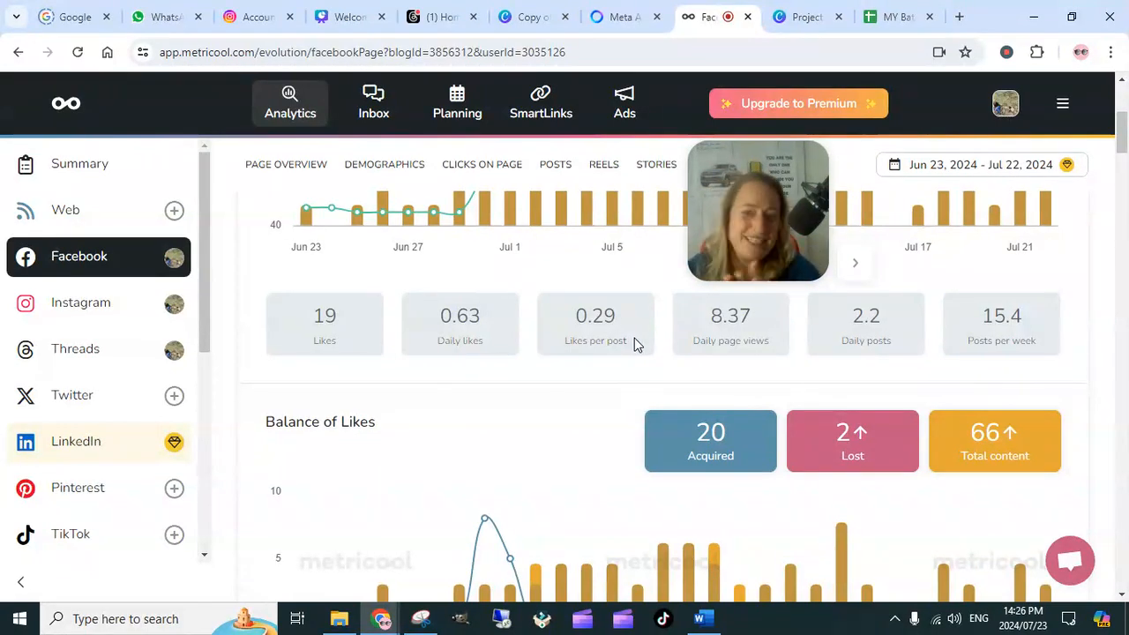
left_click_drag(800, 164, 528, 240)
scroll(821, 423, "down", 3)
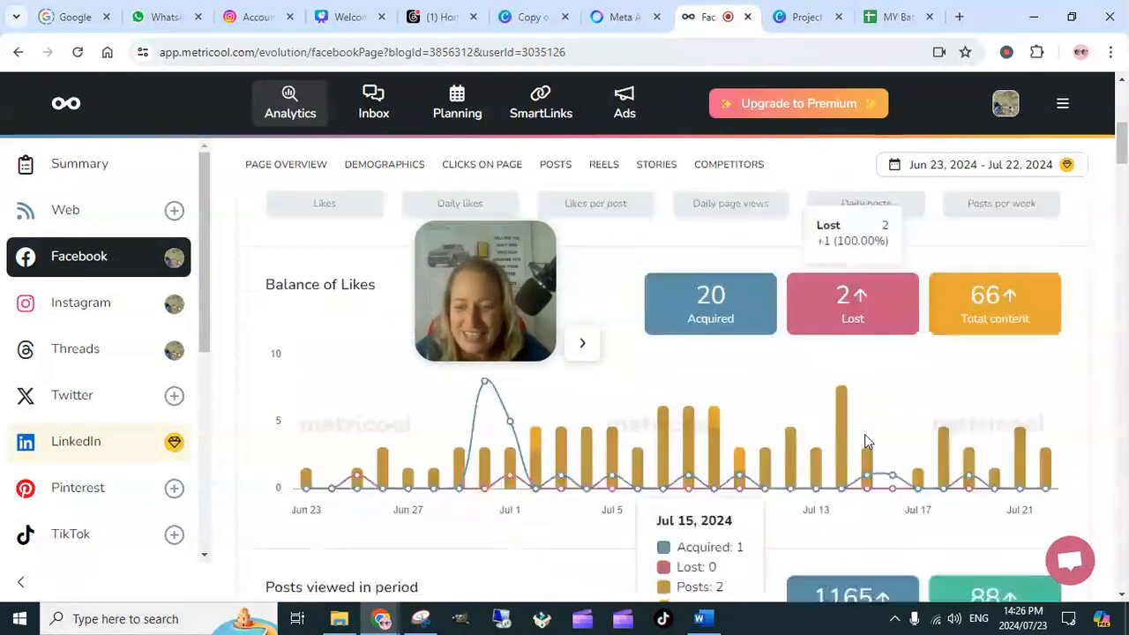
left_click(798, 17)
left_click(900, 20)
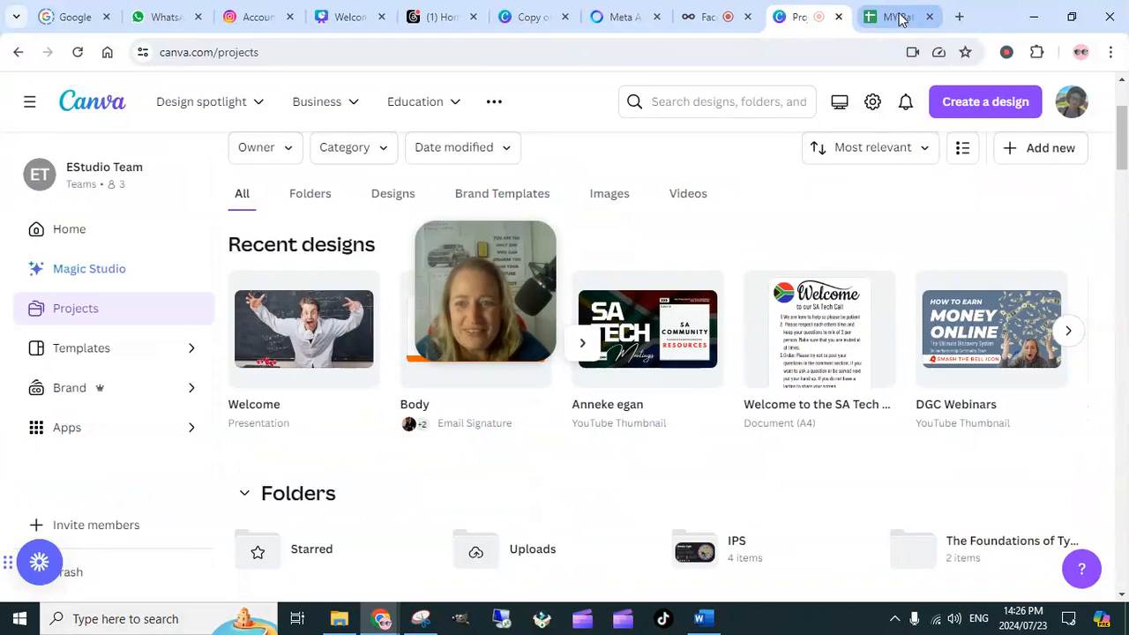
left_click(711, 20)
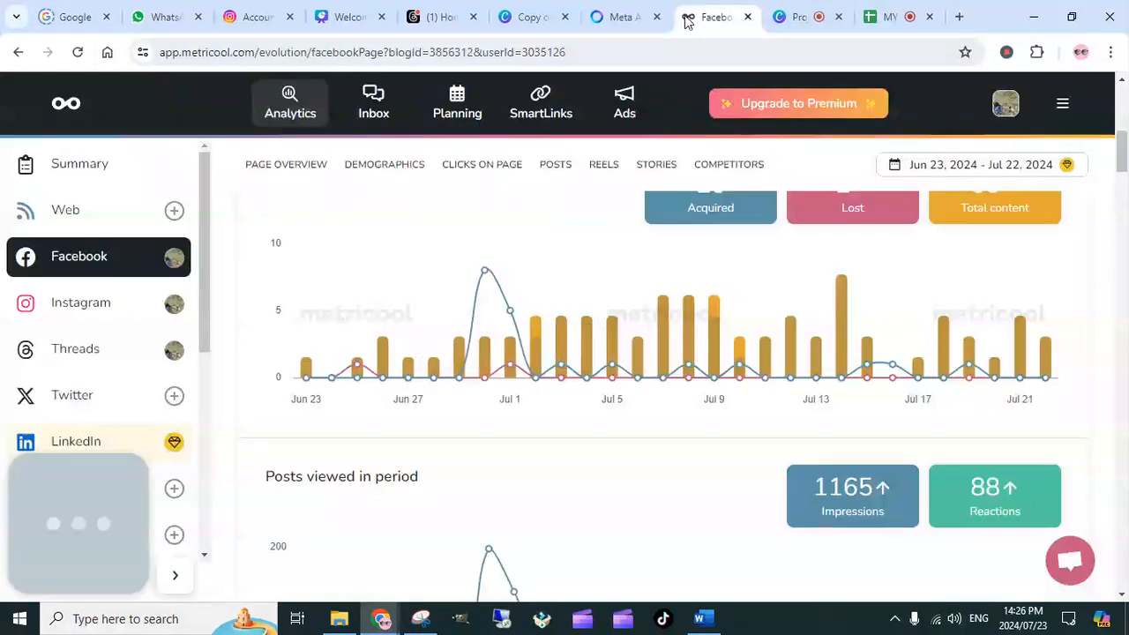
left_click(618, 18)
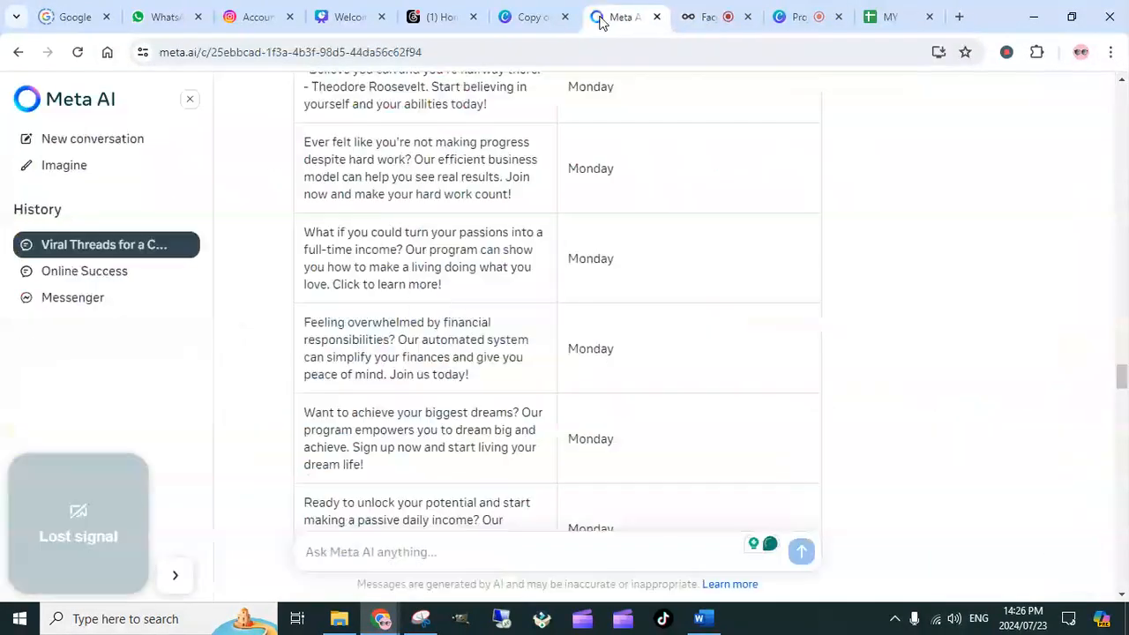
left_click(534, 18)
left_click(441, 17)
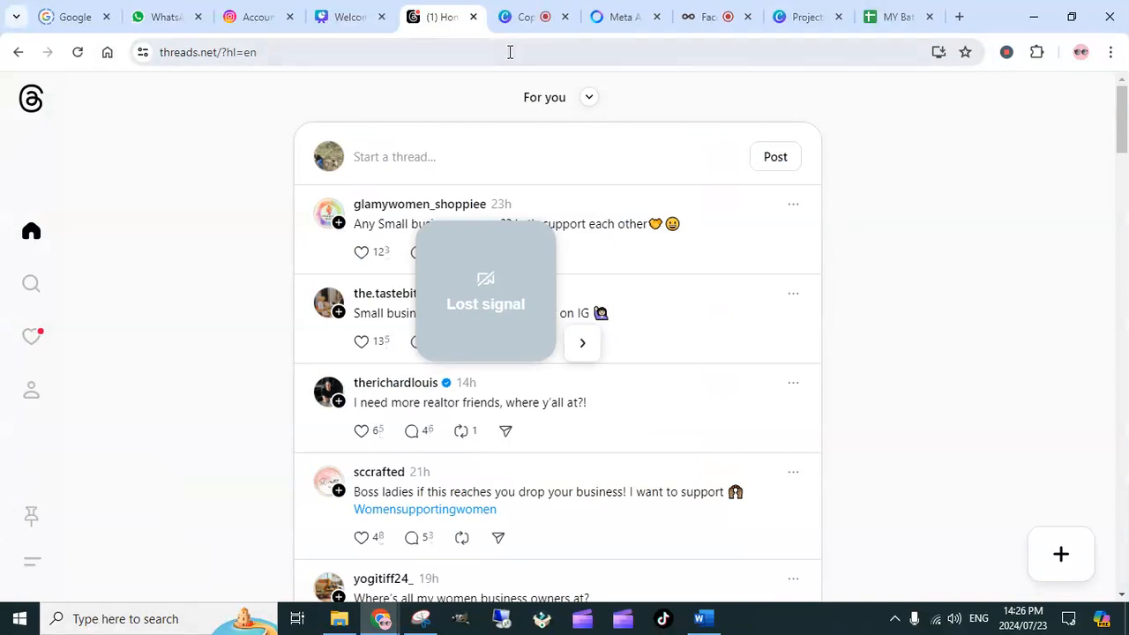
mouse_move(518, 22)
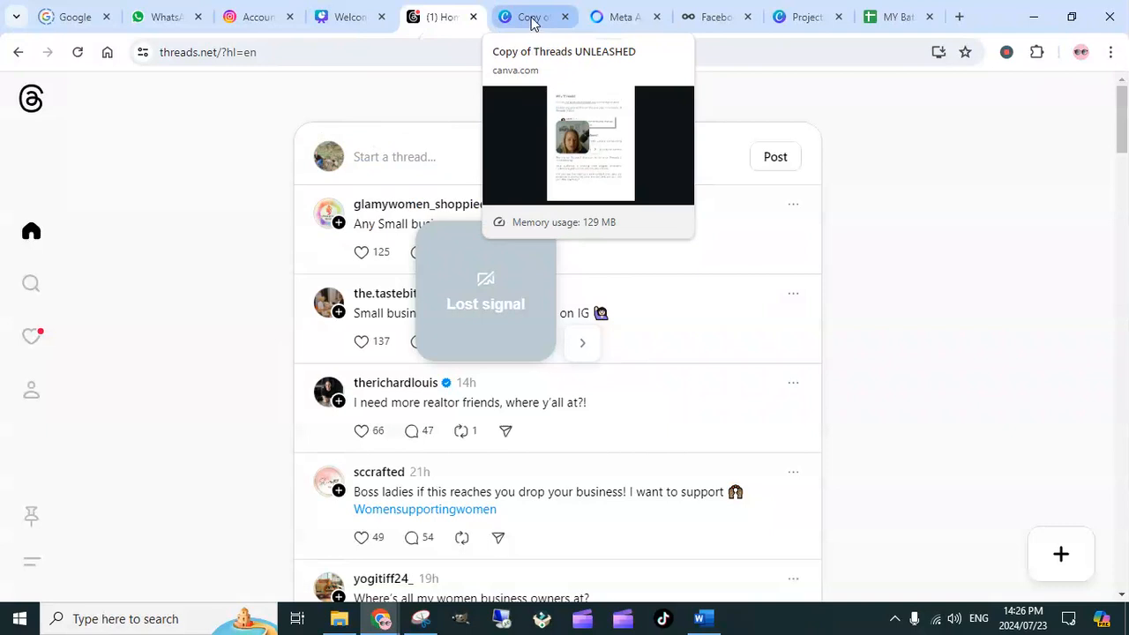
left_click(532, 19)
left_click_drag(519, 295, 976, 167)
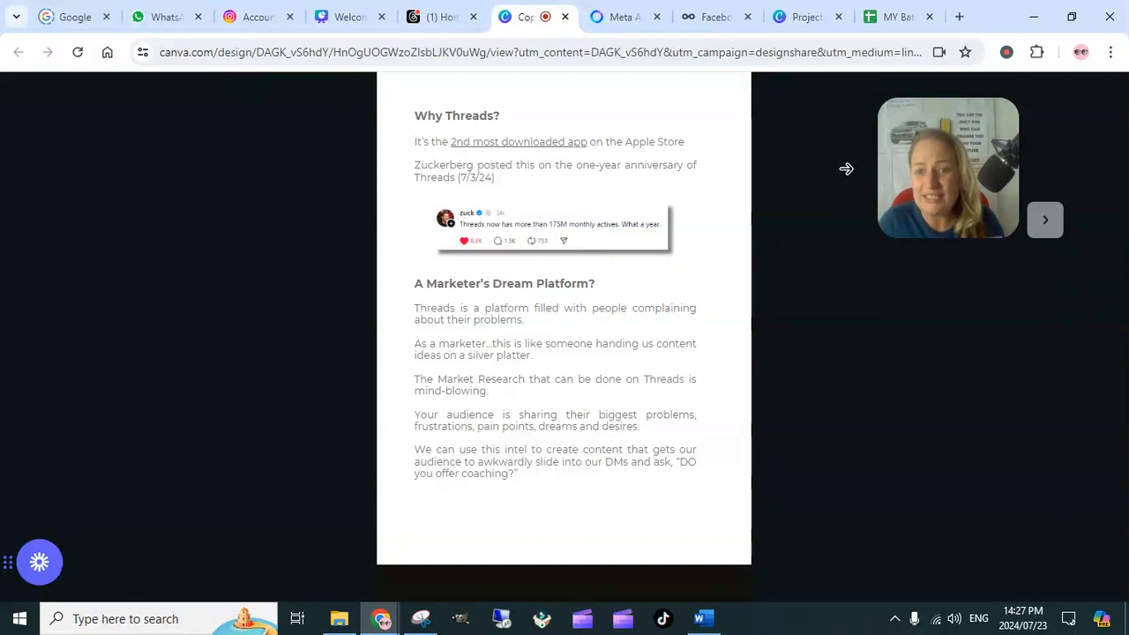
left_click(704, 20)
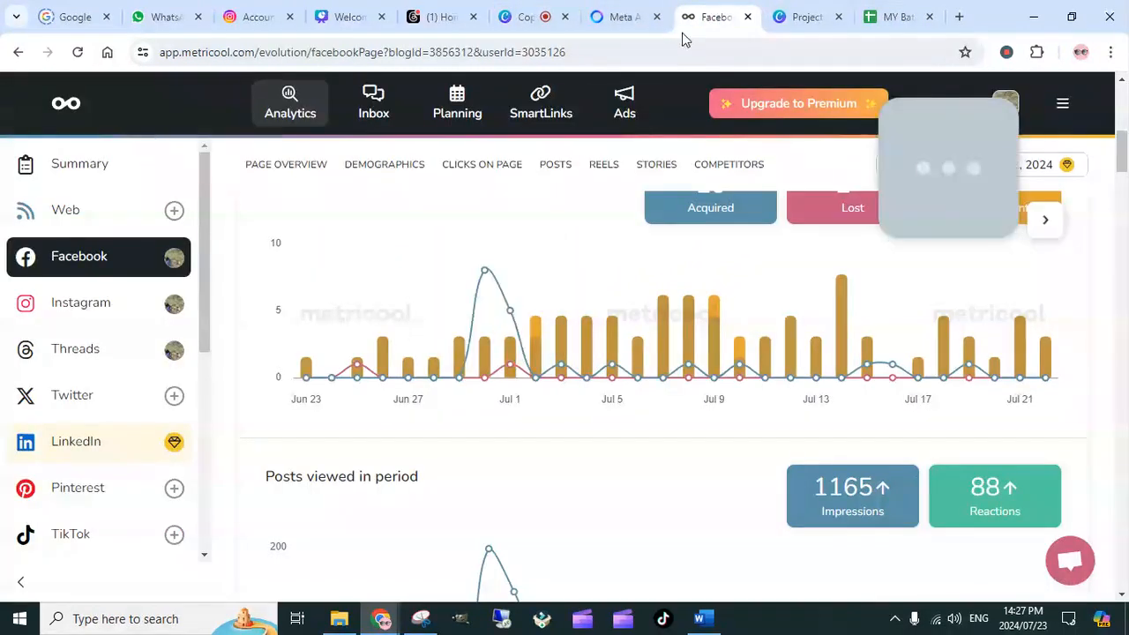
left_click(624, 21)
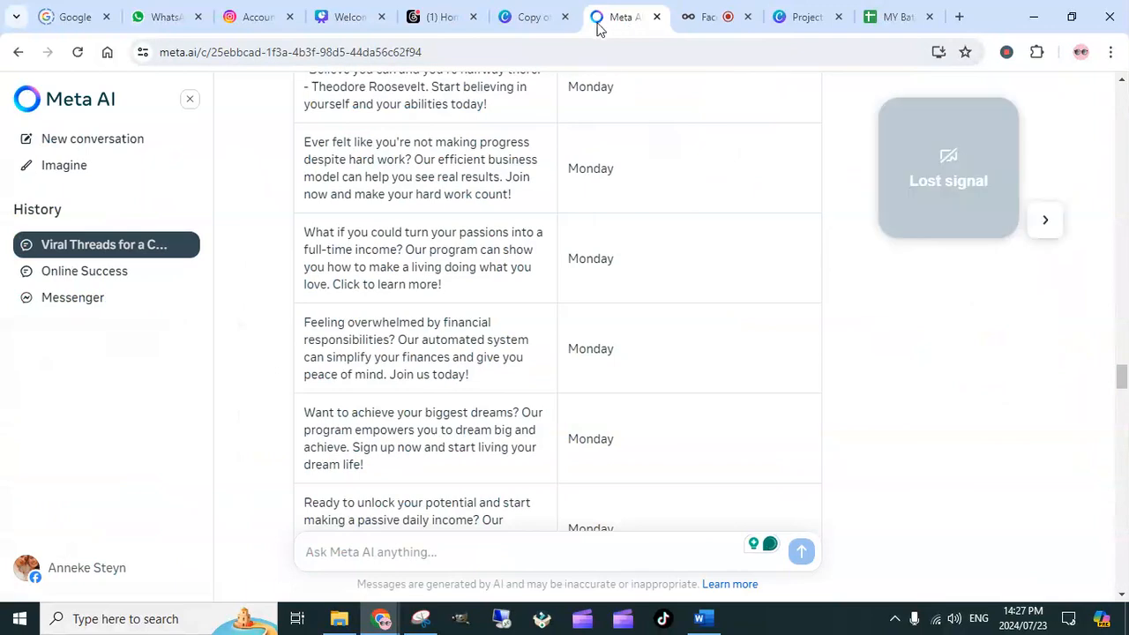
left_click(529, 21)
left_click(622, 21)
left_click(704, 19)
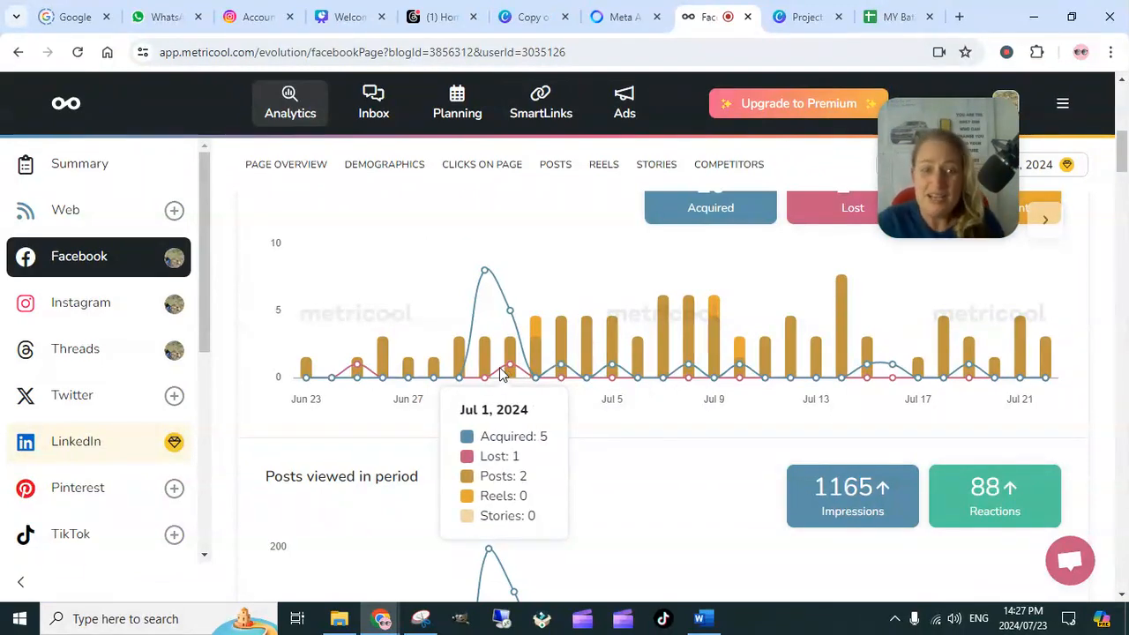
Step: Look through the list of networks available in the analytics and the Facebook chart of posts viewed in the period
scroll(103, 362, "down", 3)
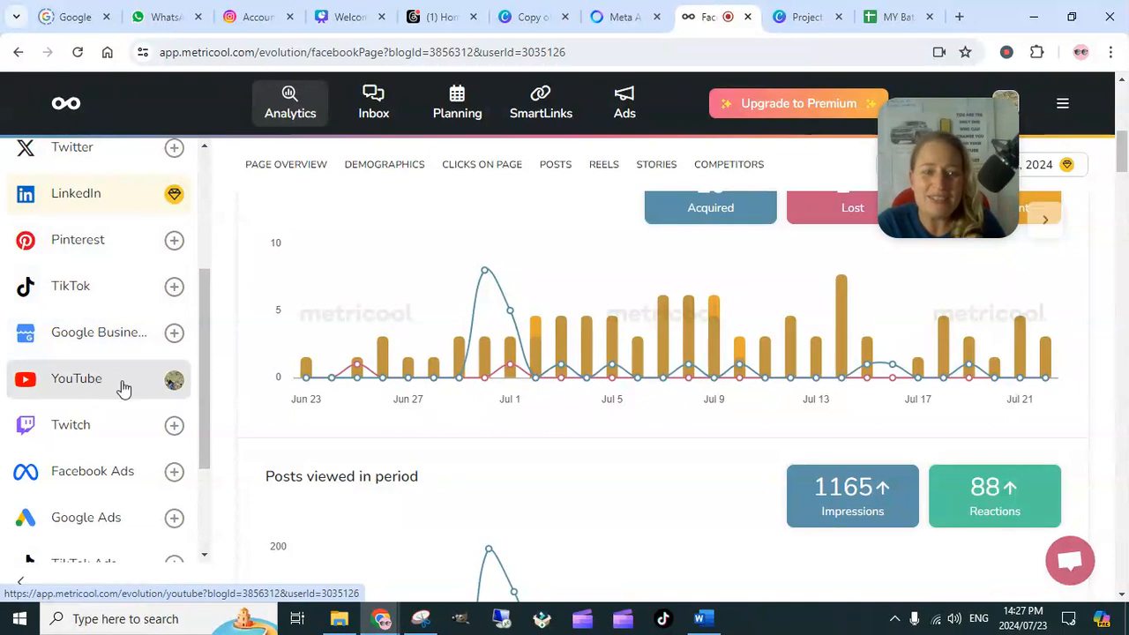
scroll(111, 446, "down", 5)
scroll(93, 415, "up", 5)
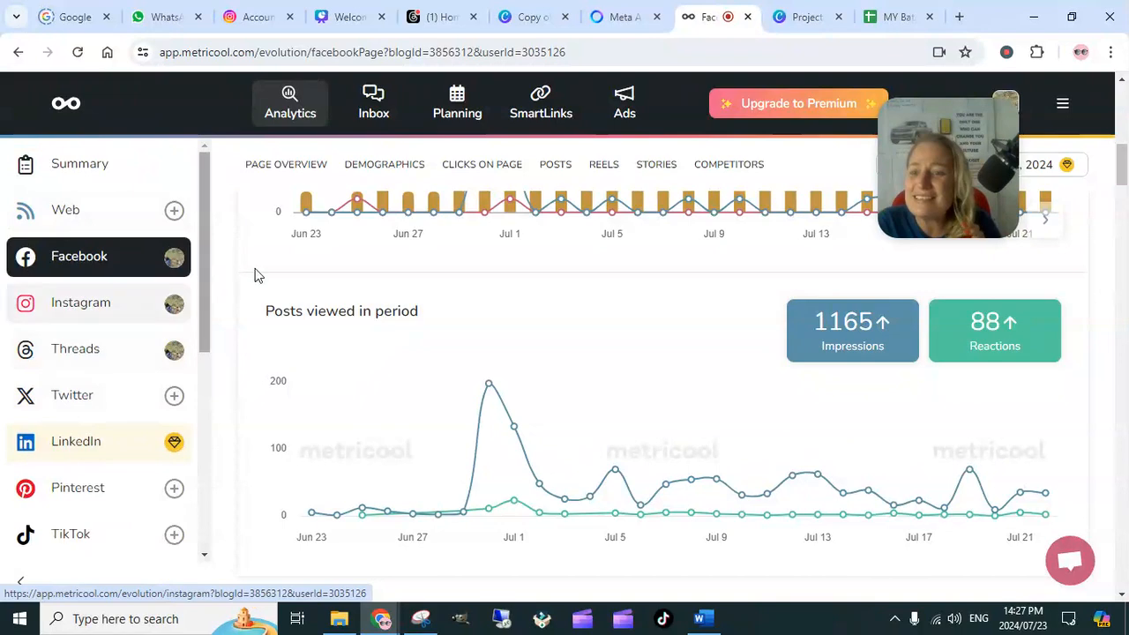
left_click_drag(931, 182, 543, 221)
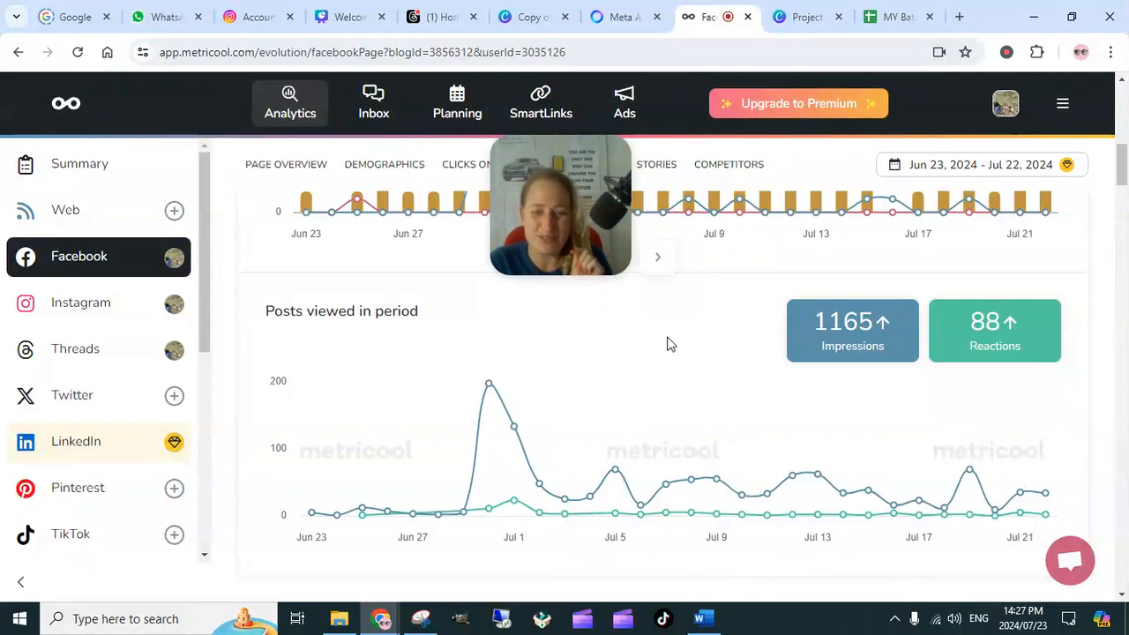
left_click(657, 256)
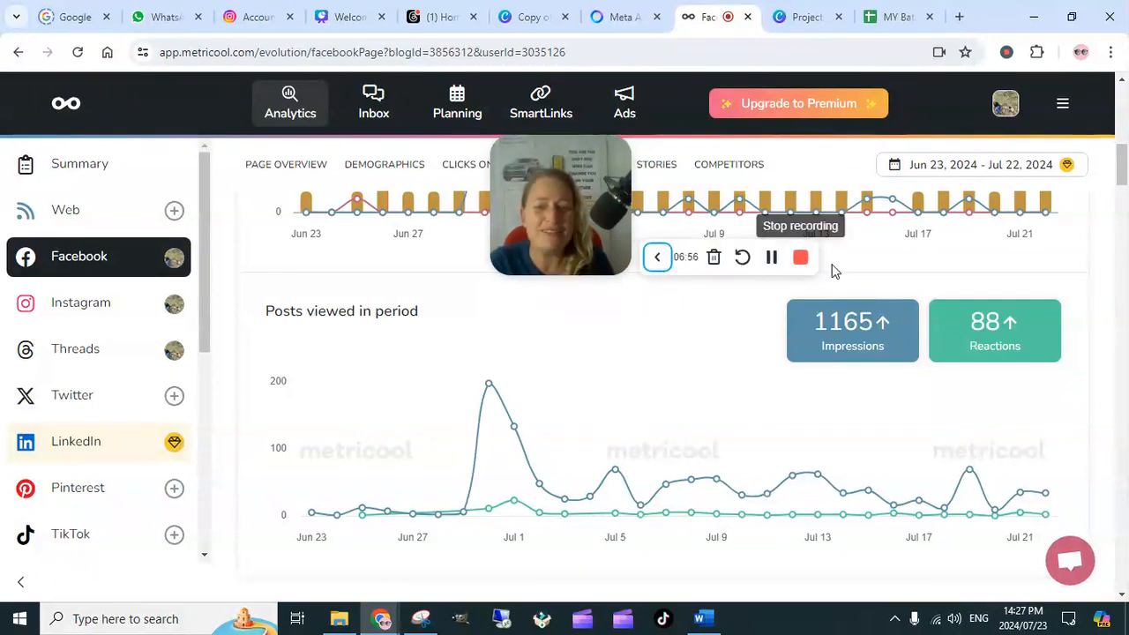